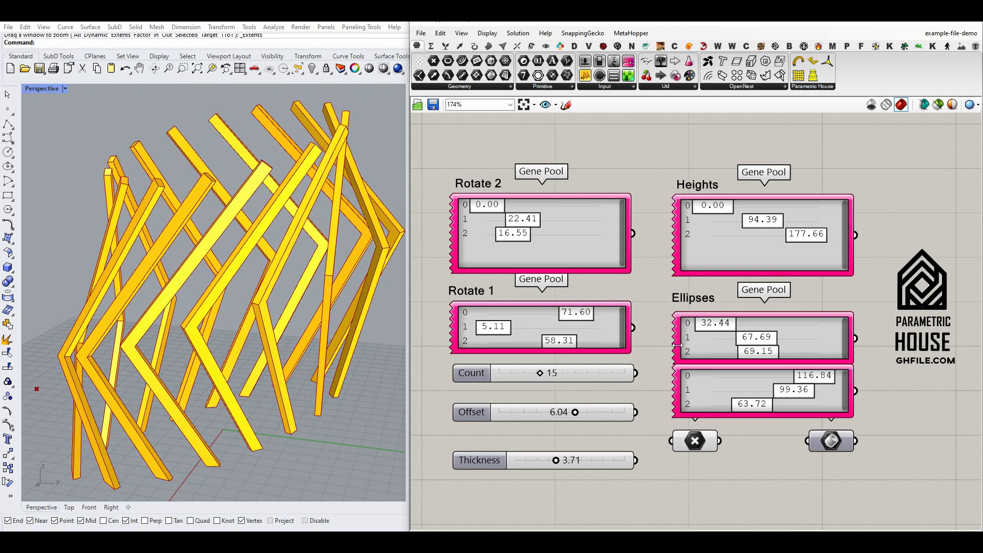
Step: Randomize both Ellipses gene pools by 100% and view the changed structure
right_click(789, 331)
click(814, 422)
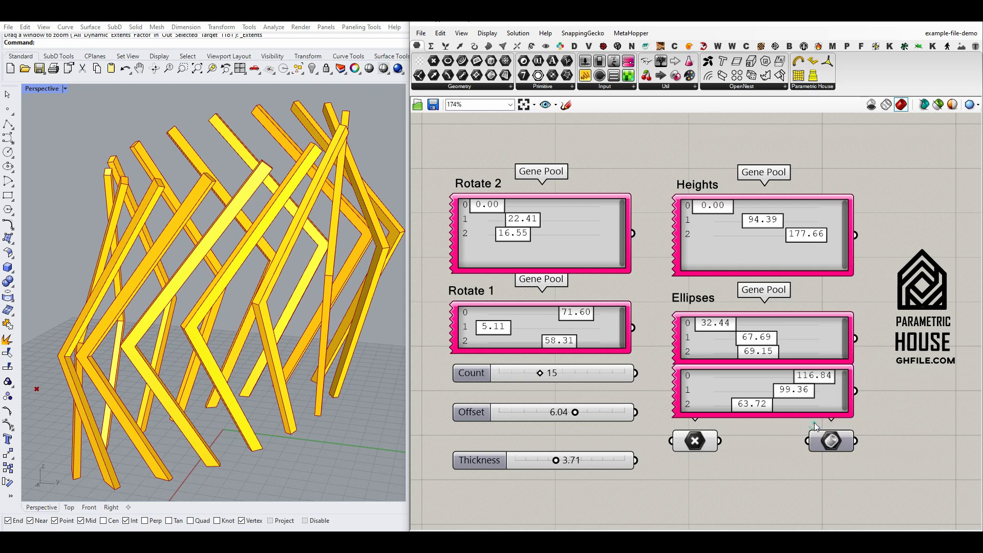
right_click(819, 391)
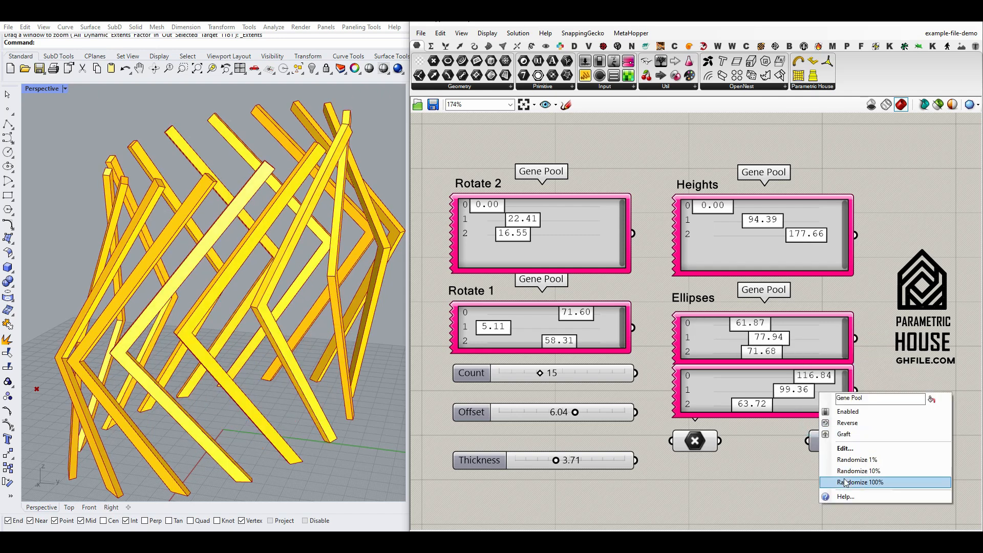
click(843, 478)
right_drag(219, 336, 283, 307)
scroll(304, 309, up, 4)
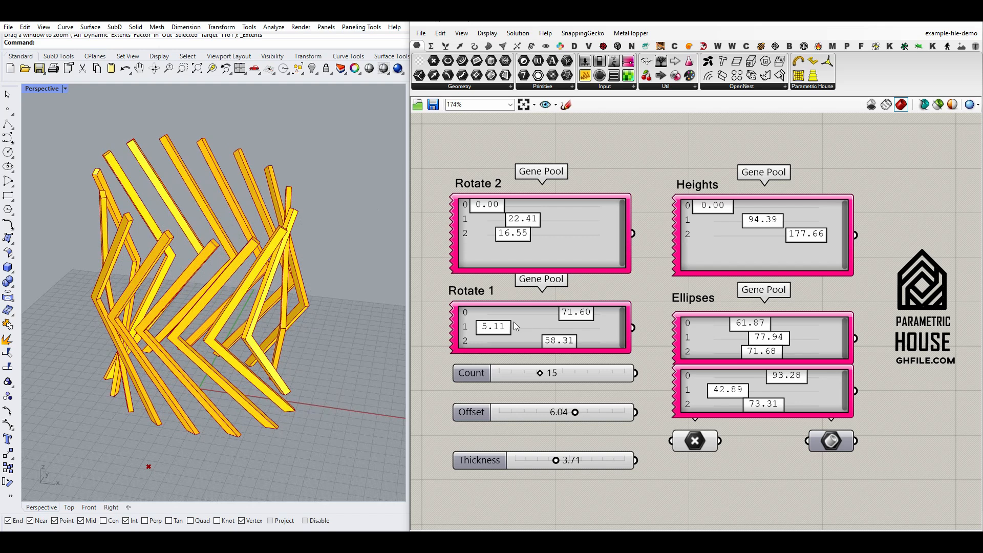
Step: Set Rotate 1 gene 0 to 0.74 and gene 1 to 70.46, and Rotate 2 gene 0 to 38.61
drag(566, 313, 584, 333)
right_drag(299, 339, 248, 330)
drag(486, 206, 547, 214)
Step: Randomize the Rotate 2 gene pool by 100% twice and view the structure from other sides
right_click(590, 227)
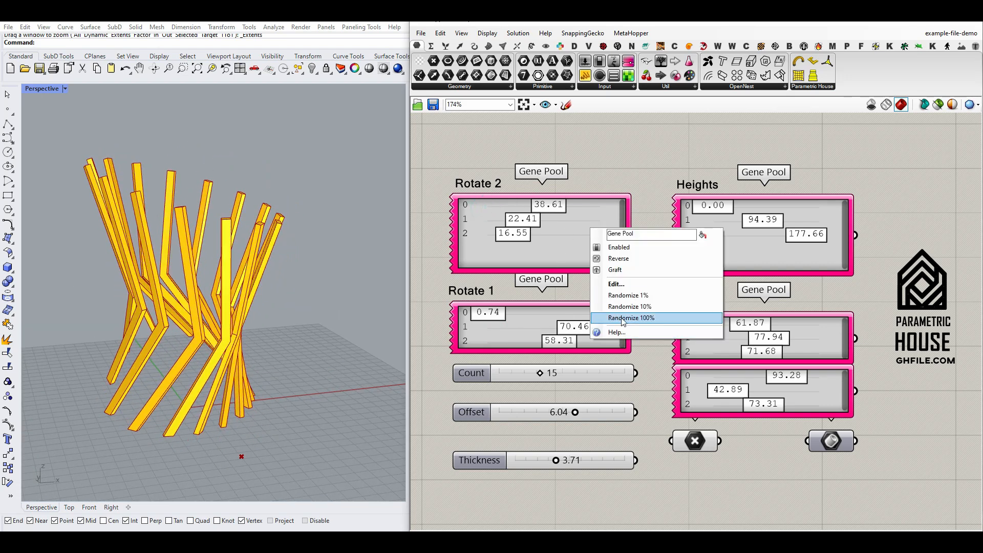
click(624, 318)
right_drag(237, 288, 106, 292)
right_drag(358, 343, 286, 378)
right_click(580, 254)
click(607, 339)
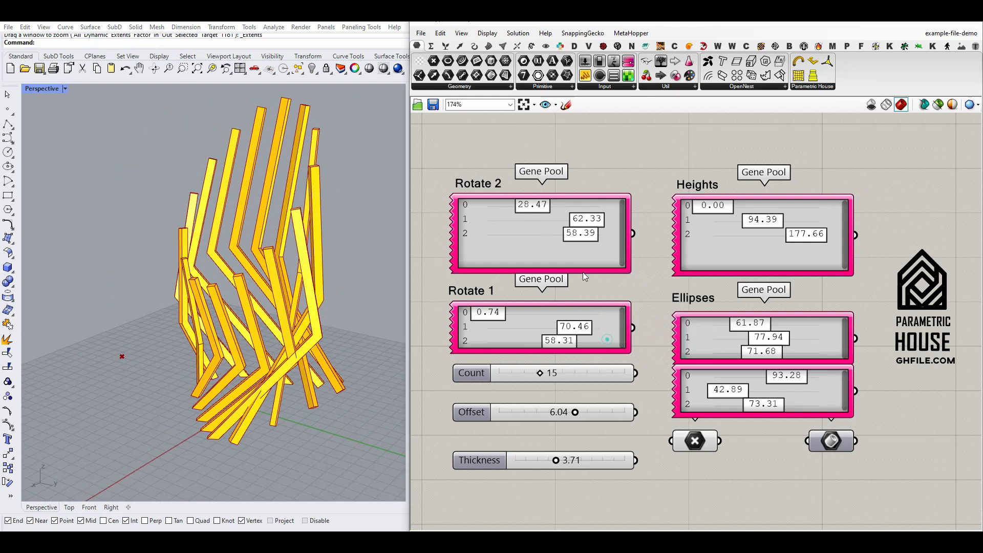
Step: Set the three Rotate 2 genes to 8.78, 22.66 and 18.11
drag(543, 236, 514, 236)
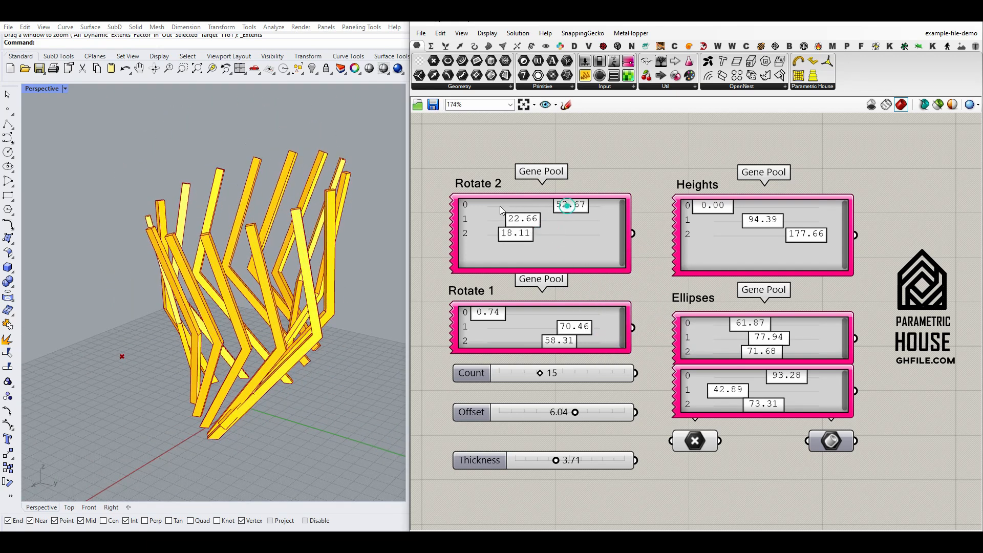
drag(567, 205, 497, 206)
right_drag(241, 321, 276, 315)
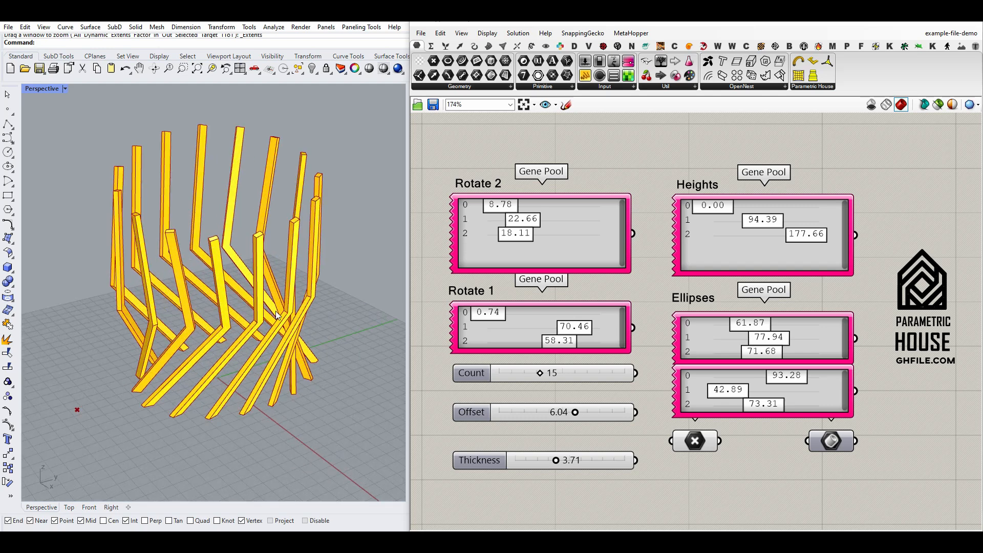
Step: Set the Count to 23 and the Offset to 3.02
drag(539, 373, 567, 377)
right_drag(181, 341, 299, 346)
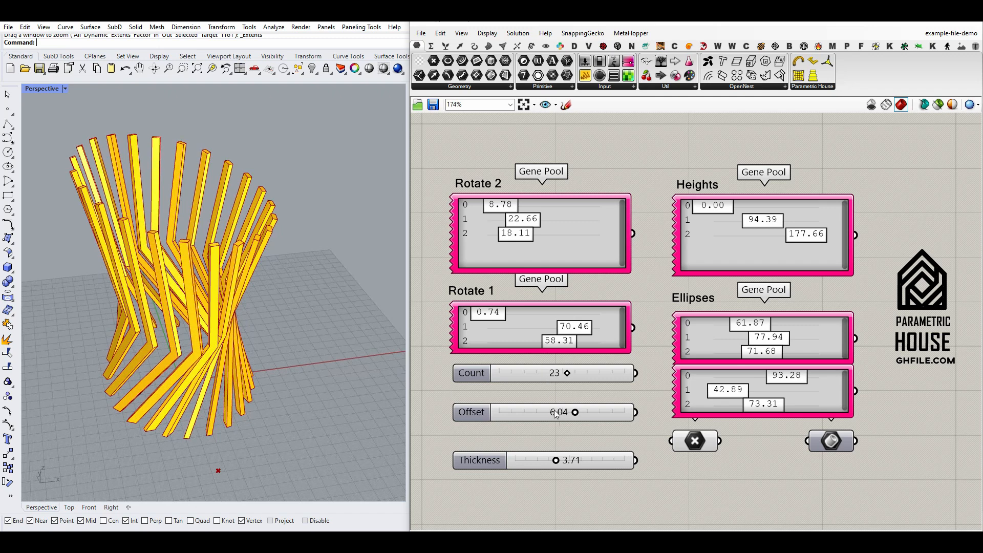
drag(572, 412, 520, 412)
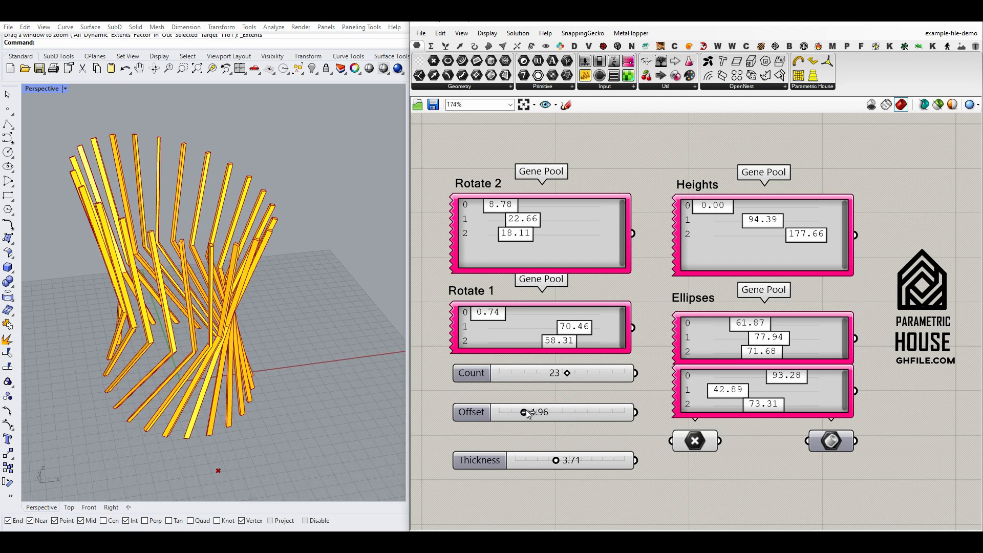
scroll(207, 331, up, 5)
scroll(208, 331, up, 3)
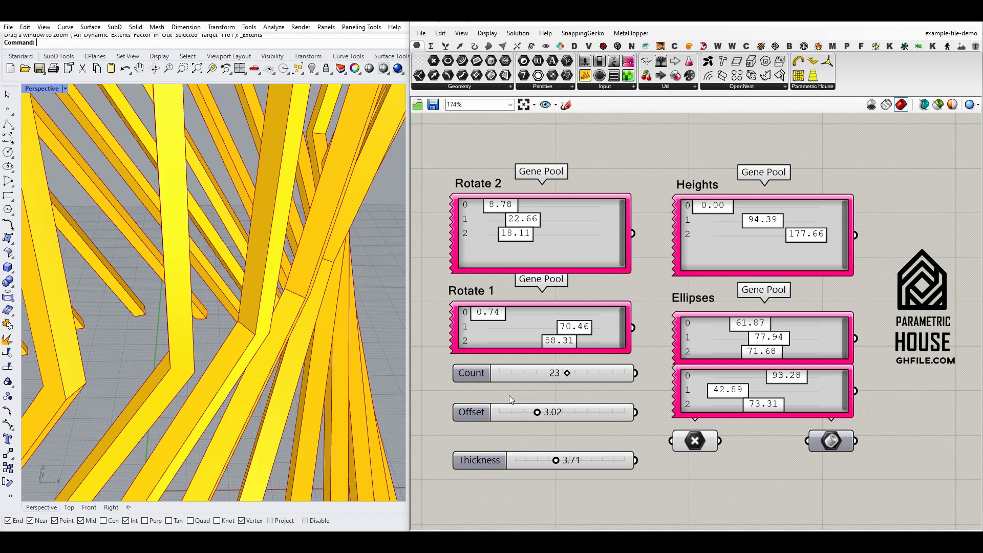
Step: Try a Thickness of 1.47 and settle on a Thickness of 5.30
drag(557, 457, 532, 459)
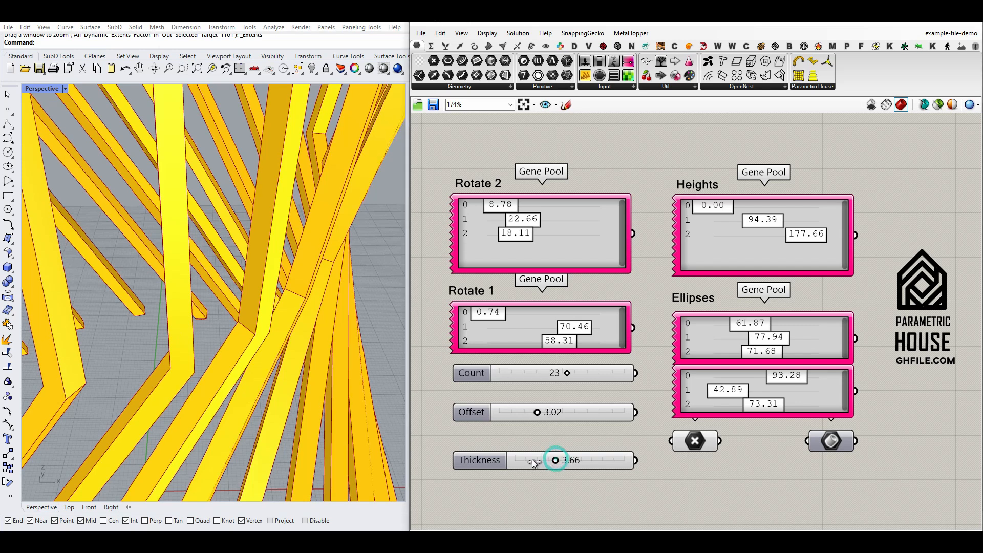
right_drag(140, 354, 187, 354)
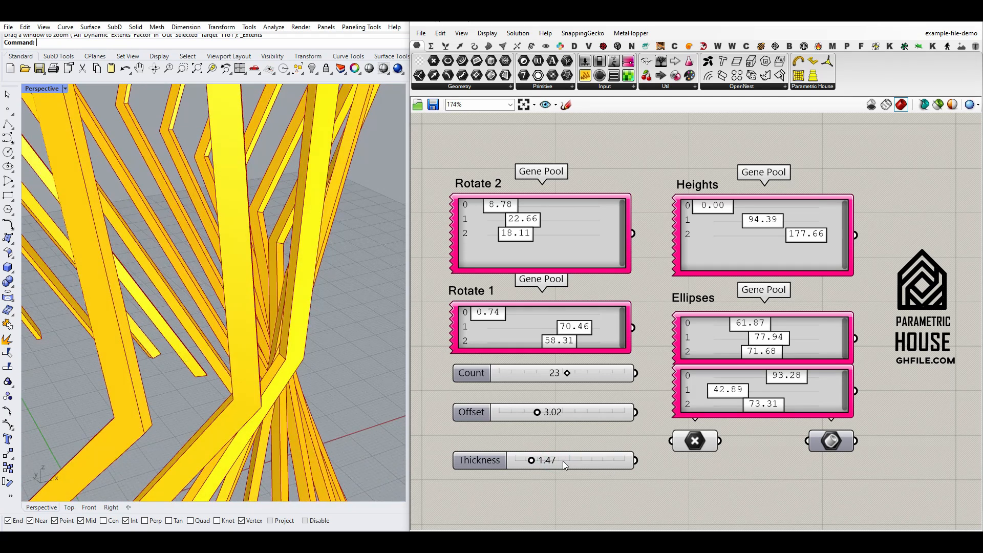
drag(531, 459, 573, 461)
right_drag(305, 340, 107, 345)
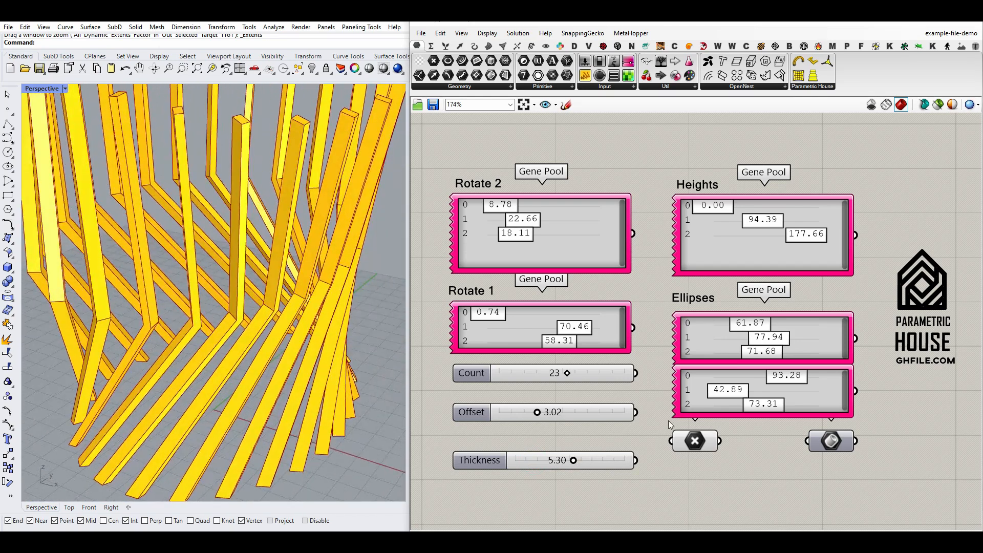
Step: Select the Point parameter, shift its reference point slightly in the viewport and view the structure
click(695, 441)
right_drag(229, 324, 214, 378)
drag(198, 359, 202, 335)
right_drag(208, 401, 171, 405)
scroll(228, 364, up, 5)
scroll(309, 328, down, 4)
Step: Bake the Brep parameter's geometry into the Rhino document
right_click(828, 438)
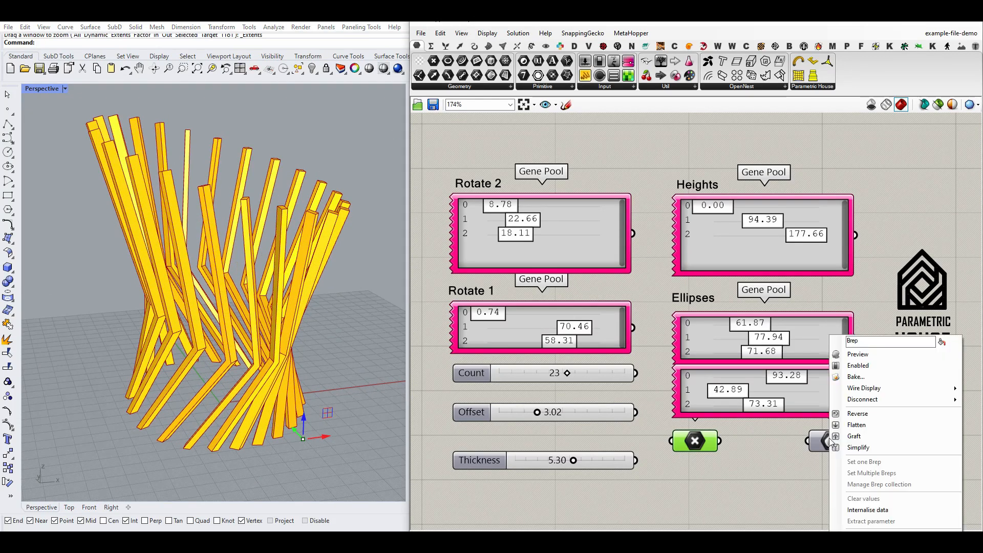
click(850, 374)
click(847, 469)
Step: Select all the baked polysurfaces, move them beside the Grasshopper preview and deselect them
right_drag(323, 366, 382, 378)
scroll(362, 365, down, 7)
drag(208, 261, 372, 400)
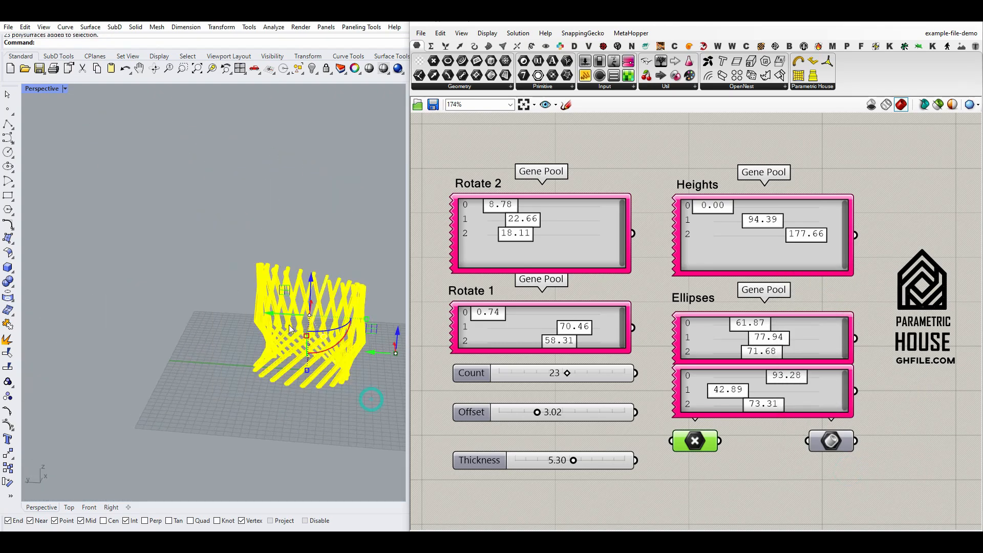
drag(275, 316, 143, 309)
click(169, 213)
Step: Examine the baked structure up close, selecting a single polysurface to check the individual members
right_drag(169, 212, 115, 365)
scroll(130, 288, up, 8)
scroll(290, 255, down, 7)
scroll(115, 365, up, 9)
click(130, 327)
scroll(130, 327, down, 5)
right_drag(131, 327, 108, 215)
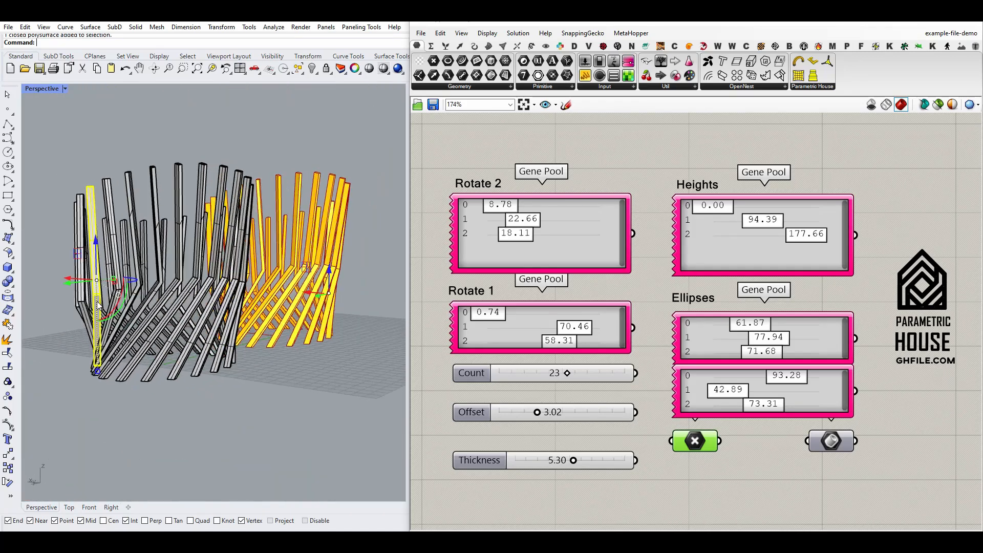
scroll(101, 189, up, 6)
scroll(149, 309, down, 4)
right_drag(144, 303, 355, 314)
scroll(249, 308, down, 6)
click(353, 322)
scroll(314, 247, up, 4)
Step: Delete the baked copy and view the remaining preview geometry
scroll(315, 231, down, 6)
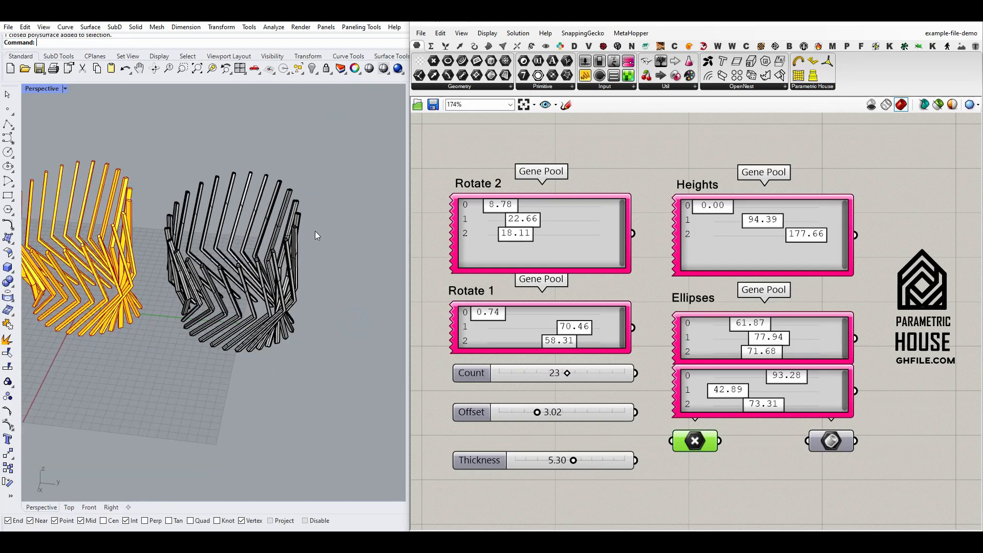
key(Delete)
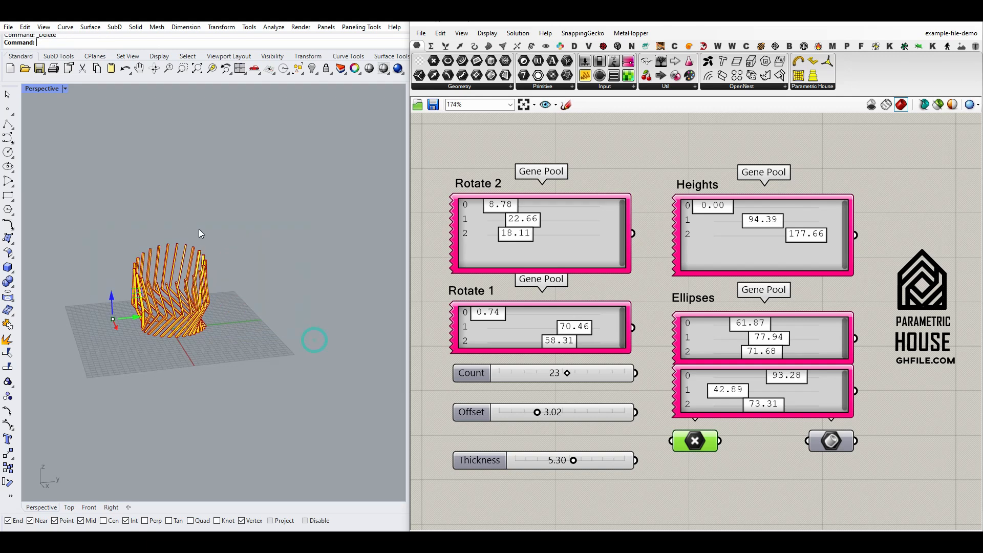
scroll(114, 307, up, 6)
scroll(222, 282, up, 4)
scroll(261, 272, down, 4)
right_drag(261, 273, 183, 288)
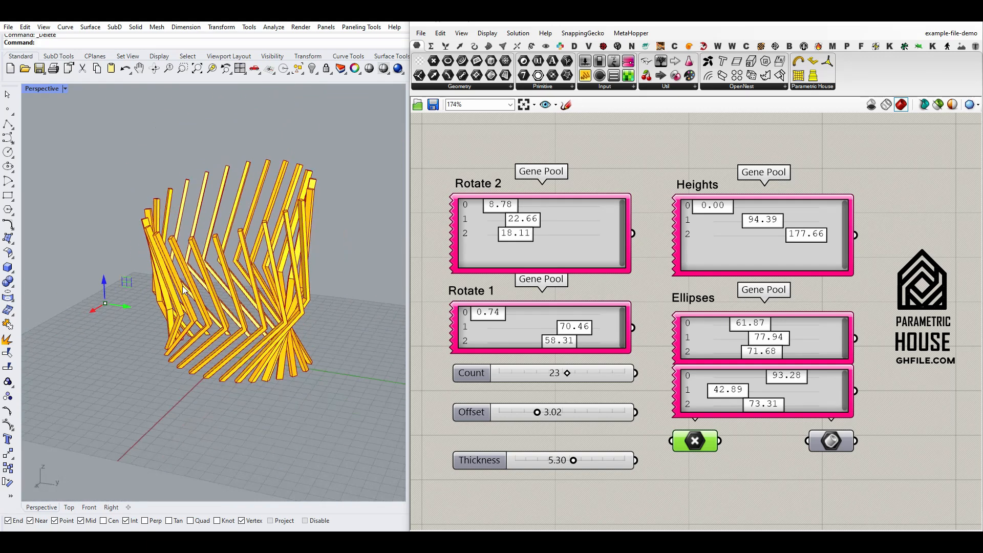
scroll(257, 263, up, 2)
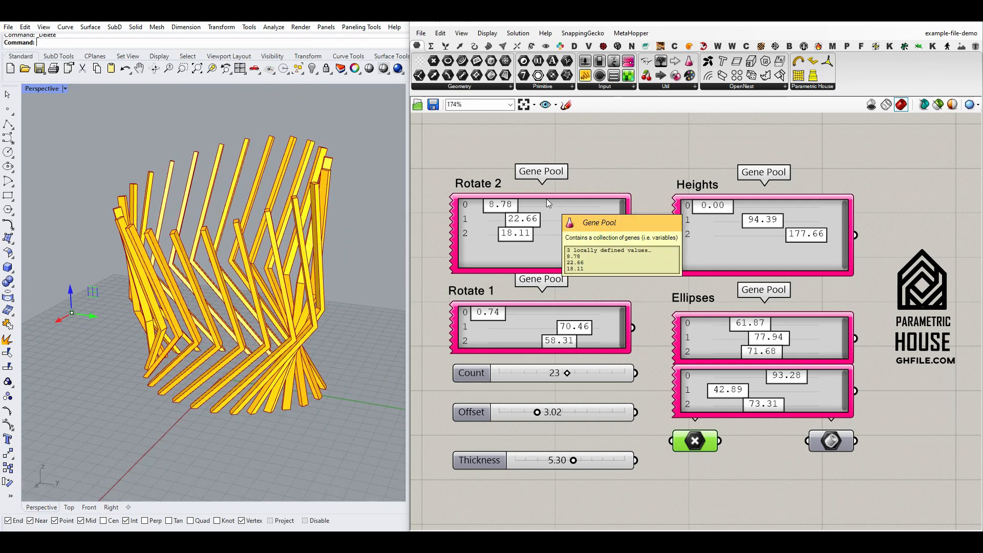
Step: Set the Boolean Toggle in the "cables off" definition to False and create a new blank definition
click(951, 33)
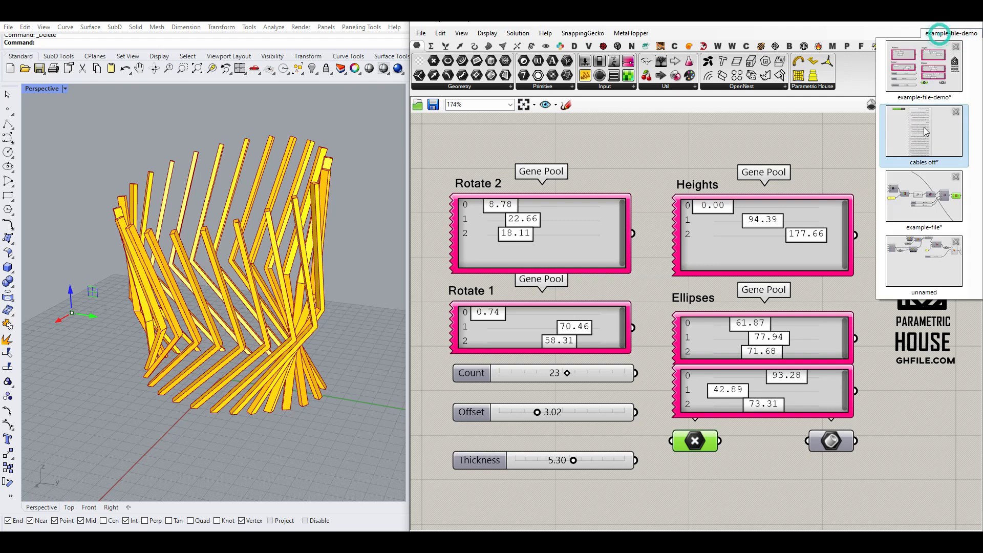
click(914, 128)
click(421, 33)
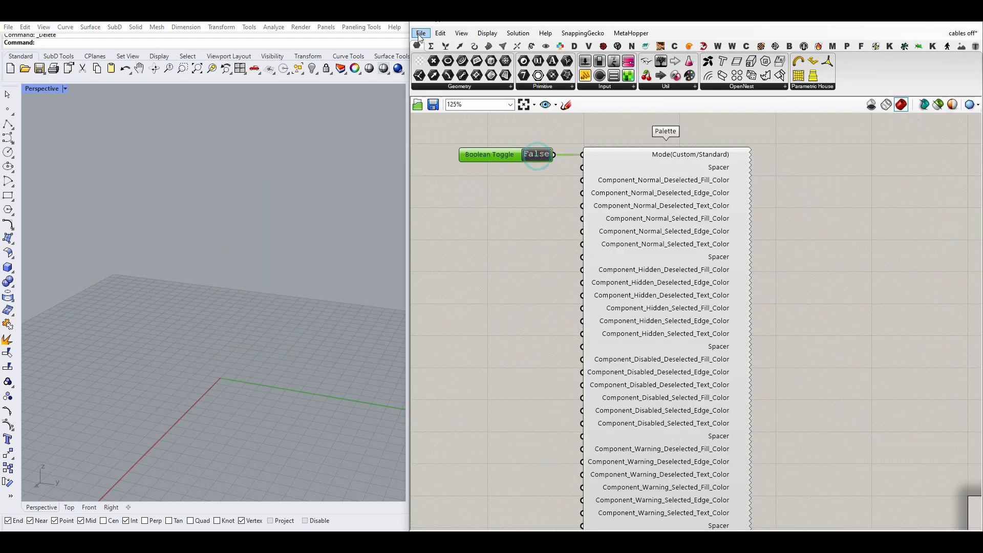
click(432, 39)
right_drag(288, 373, 286, 348)
Step: Place an Ellipse component on the canvas and view its default plane in the viewport
click(475, 46)
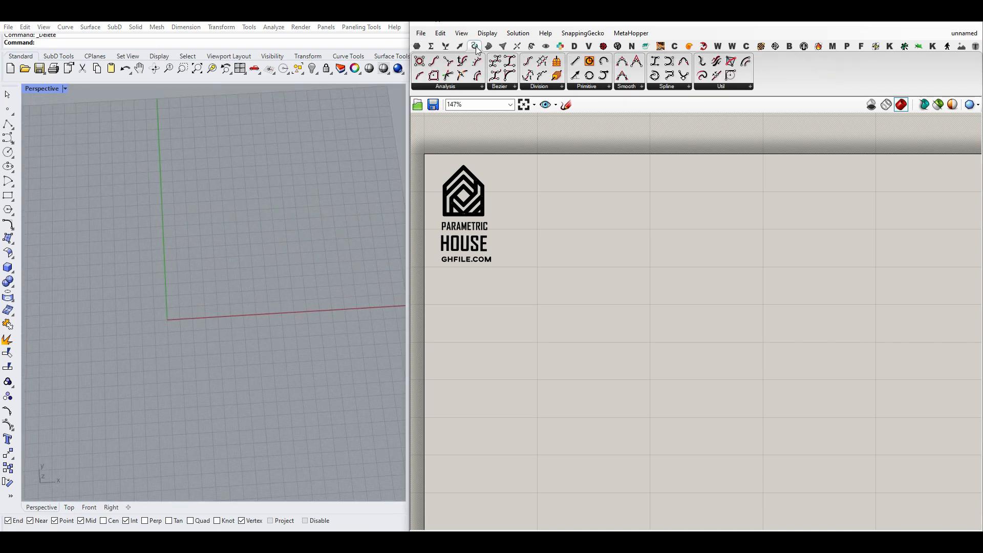
click(587, 86)
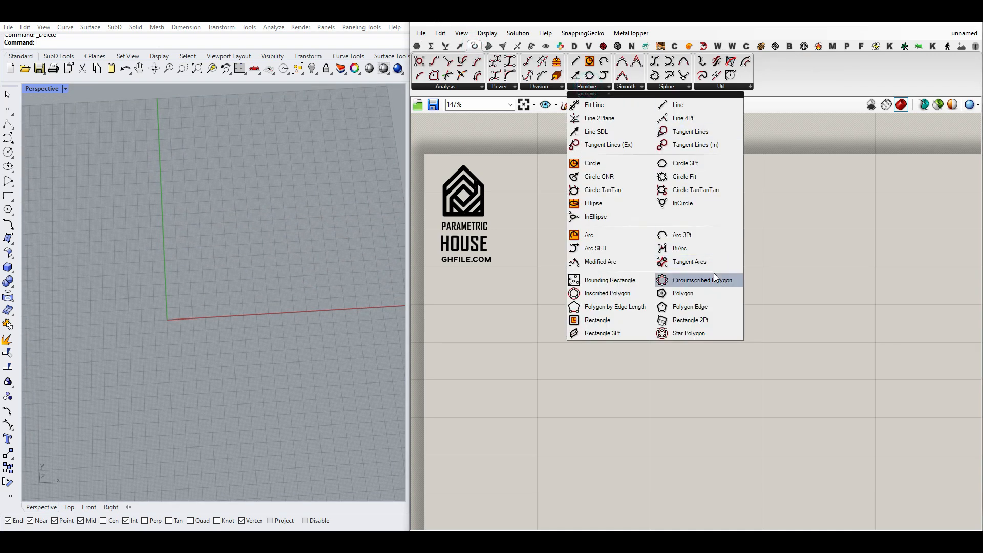
drag(594, 203, 687, 364)
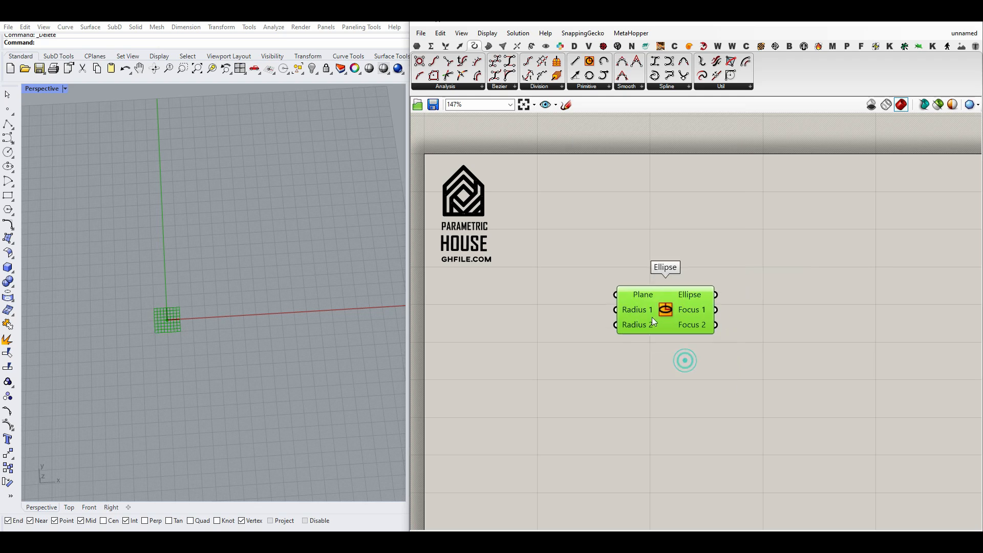
scroll(660, 286, up, 3)
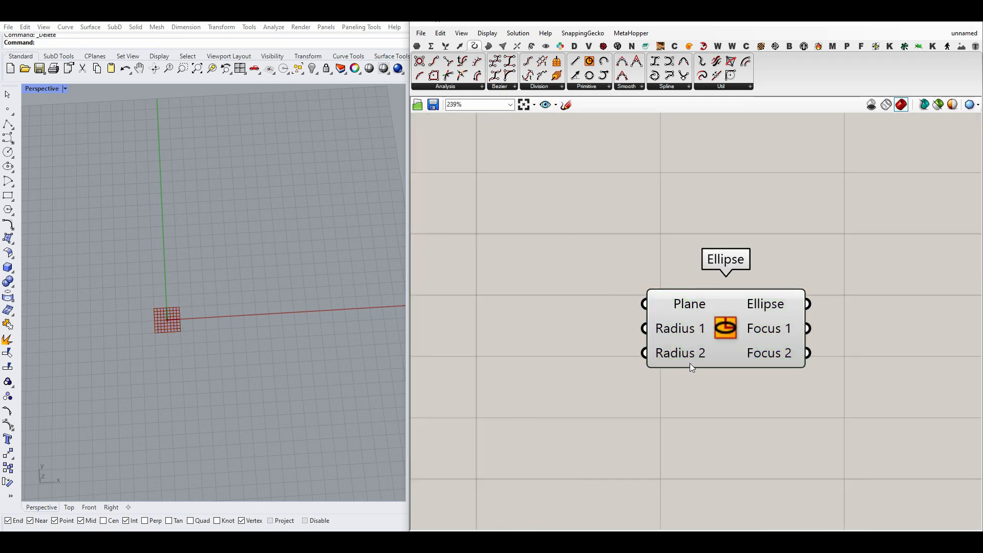
scroll(187, 284, down, 6)
right_drag(186, 284, 162, 275)
scroll(182, 324, up, 6)
right_drag(183, 325, 186, 298)
scroll(186, 299, up, 5)
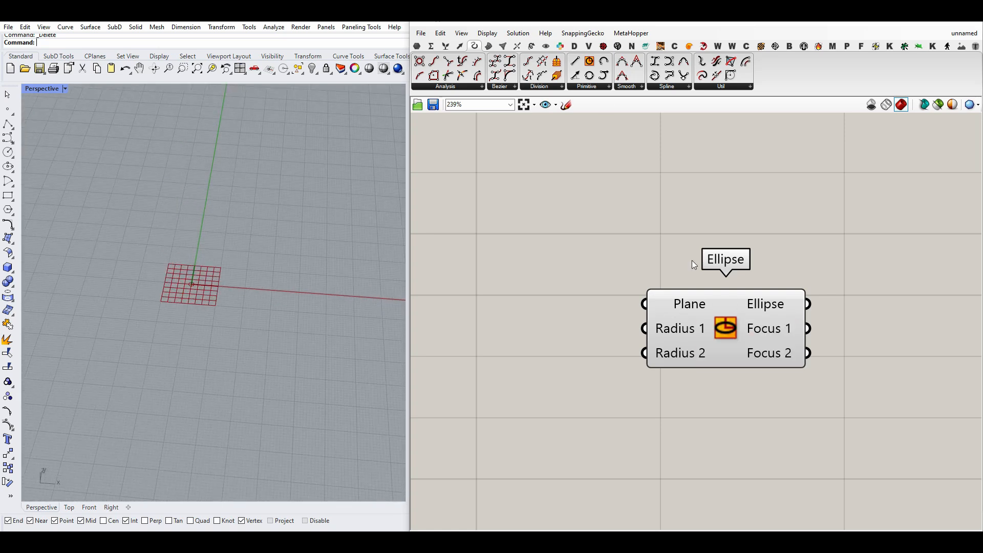
Step: Add a Construct Point component and connect its Point output to the Ellipse's Plane input
click(460, 46)
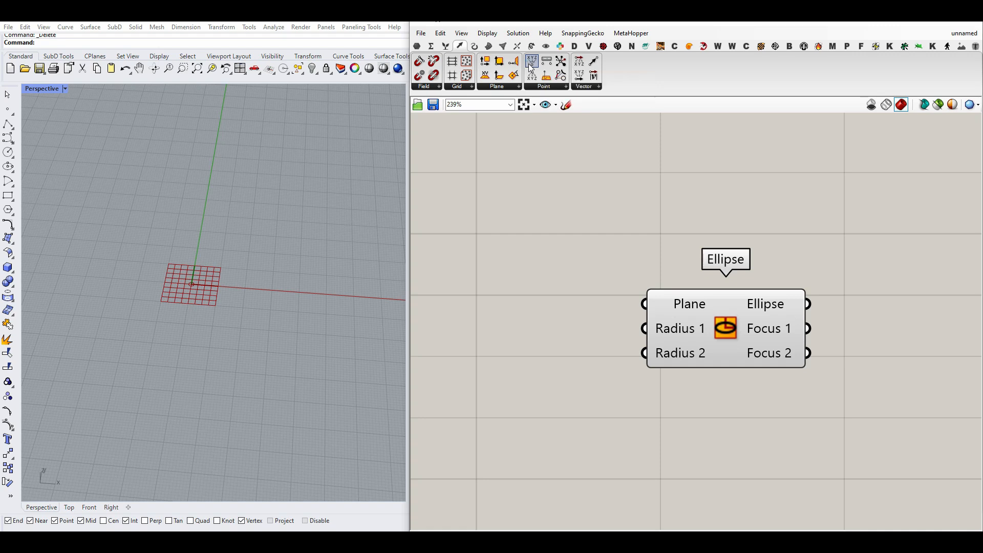
drag(529, 65, 511, 281)
drag(601, 258, 649, 275)
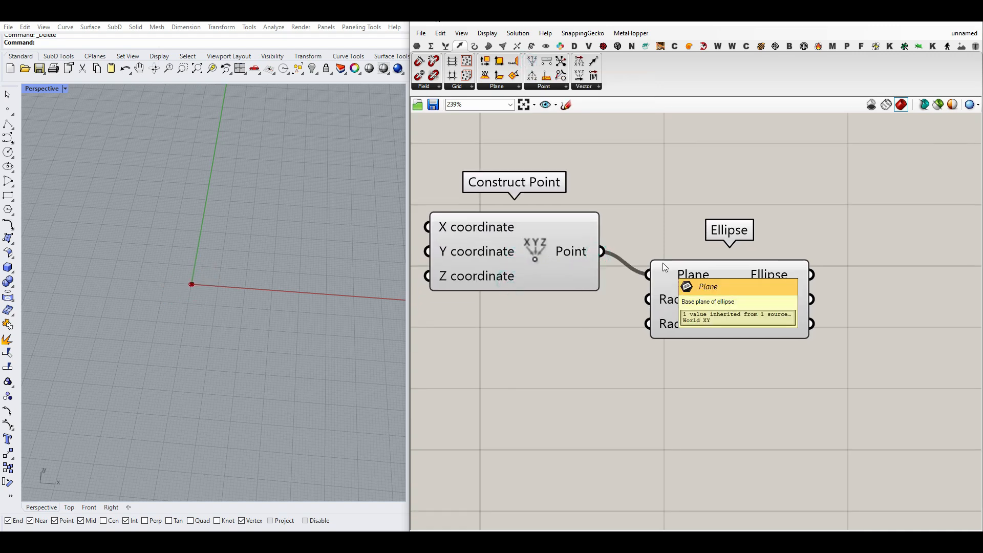
Step: Move the Ellipse away to make room and insert a Plane parameter between the Construct Point and Ellipse components
drag(710, 296, 784, 289)
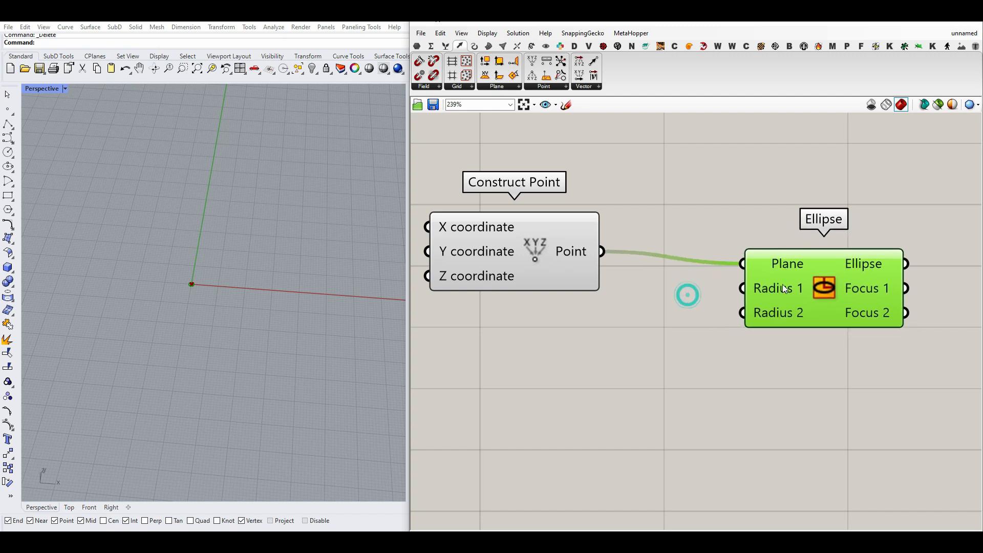
click(417, 46)
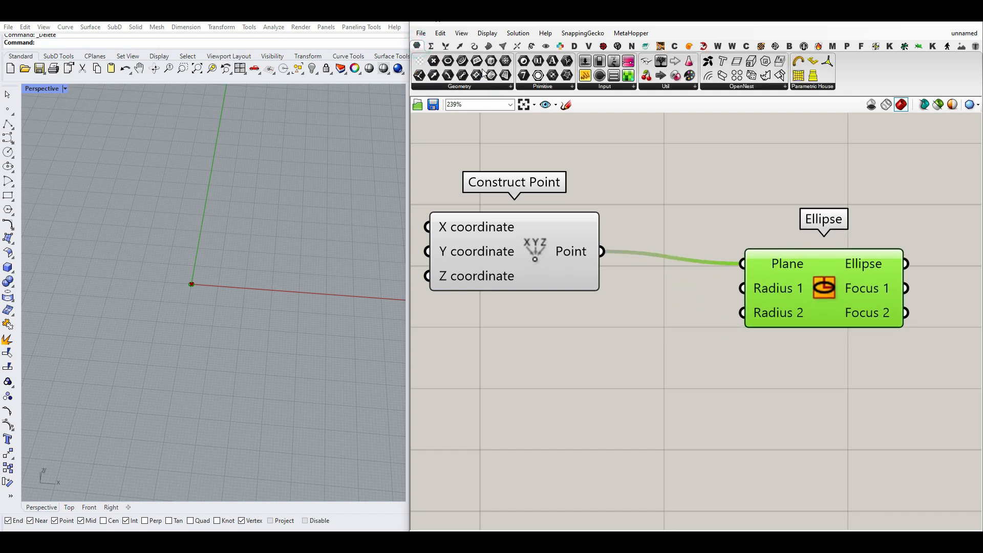
click(661, 231)
drag(603, 250, 629, 232)
drag(691, 231, 740, 264)
mouse_move(179, 312)
right_down()
mouse_move(179, 321)
mouse_move(171, 300)
right_up()
mouse_move(660, 238)
mouse_down()
mouse_move(638, 266)
mouse_move(656, 239)
mouse_up()
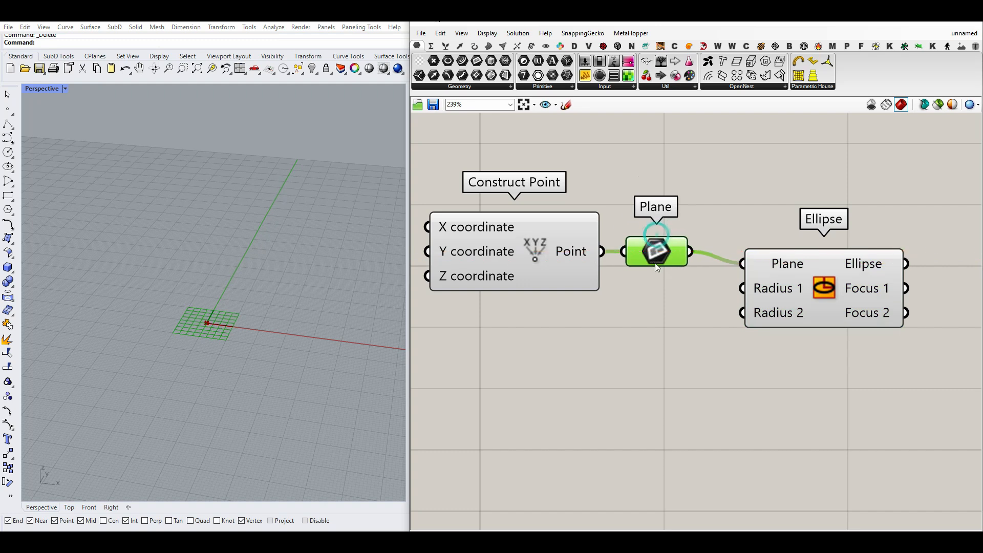
Step: Move the Construct Point, Plane and Ellipse components together to free space in front of them
scroll(658, 266, down, 4)
drag(816, 343, 608, 253)
drag(584, 265, 657, 302)
click(625, 226)
scroll(632, 321, up, 4)
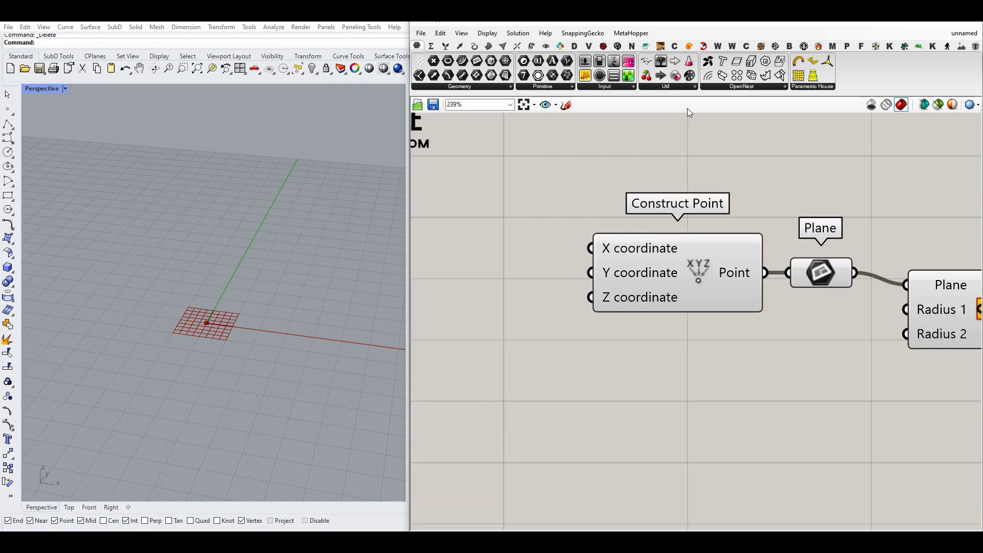
Step: Add a Gene Pool component in front of Construct Point and set it to 3 genes with a maximum of 200
click(689, 65)
click(506, 286)
right_drag(569, 292, 589, 298)
double_click(589, 299)
click(625, 272)
double_click(624, 270)
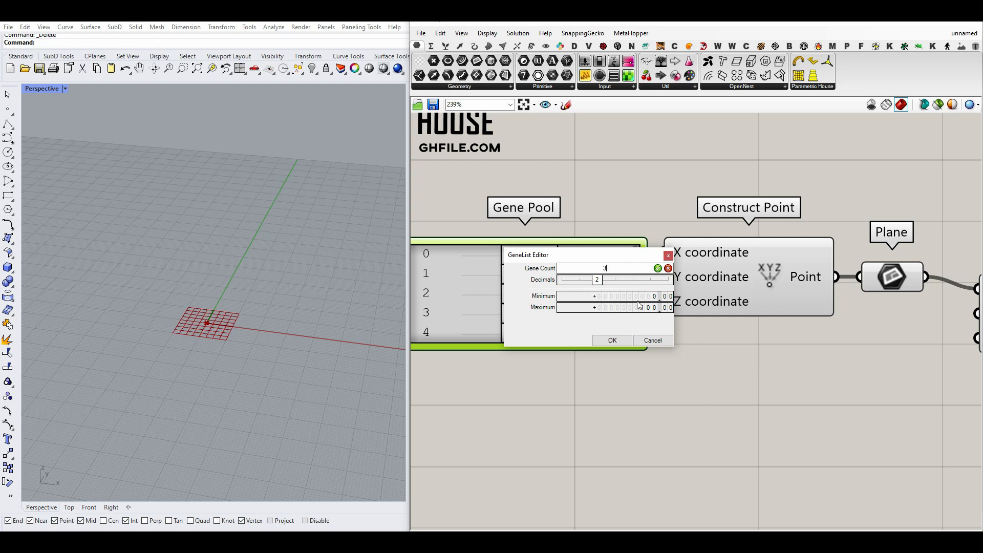
key(Return)
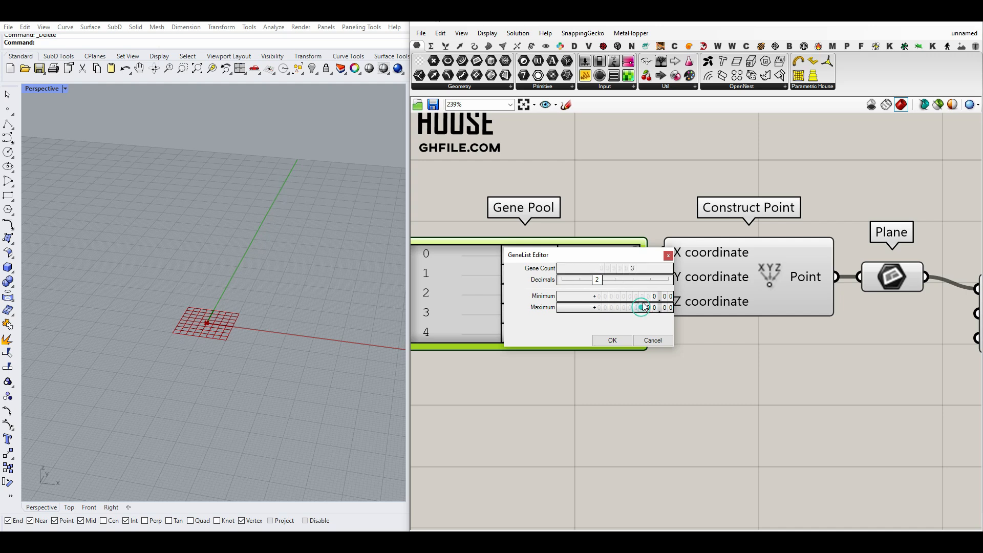
click(609, 340)
Step: Shrink the Gene Pool to fit its three genes and connect it to the Z coordinate input of Construct Point
drag(587, 326, 586, 292)
drag(608, 272, 588, 306)
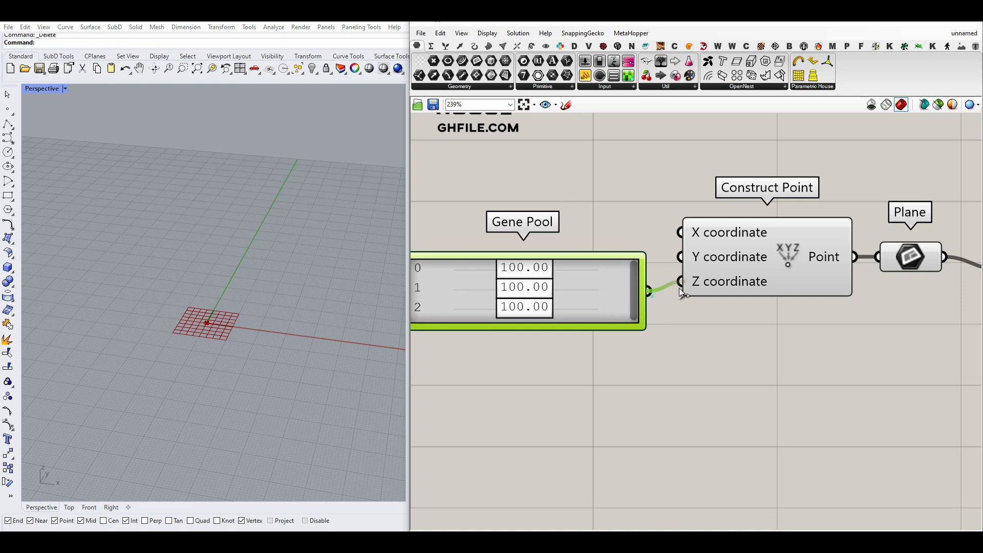
drag(682, 293, 680, 292)
Step: Set the Gene Pool values to 0.00, 163.46 and 86.36 to spread the planes vertically
drag(534, 273, 437, 275)
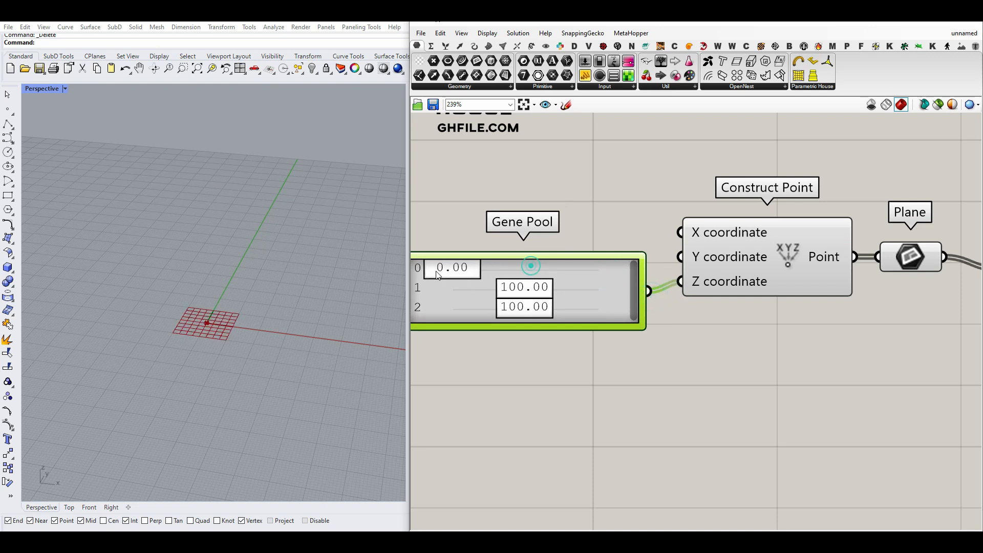
right_drag(310, 309, 153, 353)
drag(544, 294, 540, 324)
scroll(618, 306, down, 4)
scroll(617, 306, up, 4)
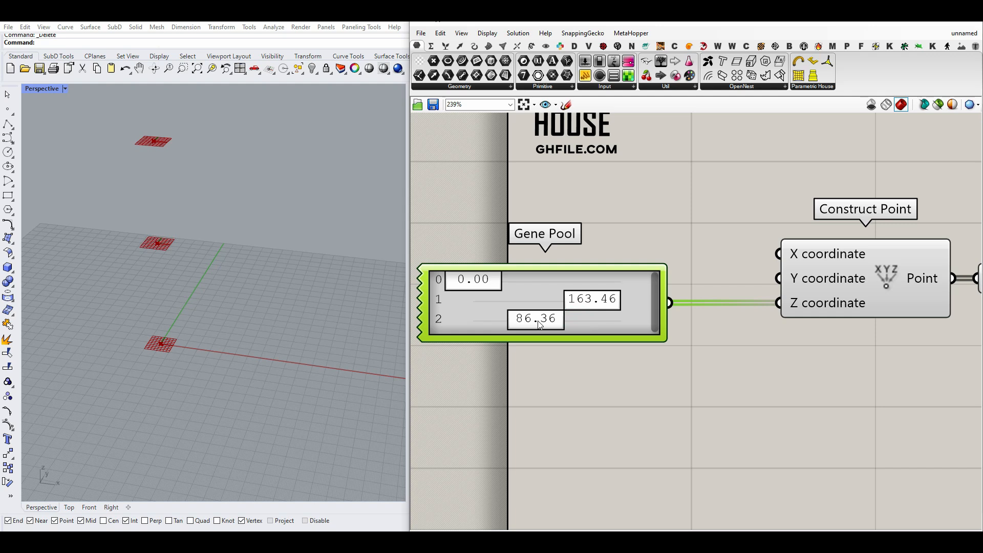
drag(104, 326, 216, 334)
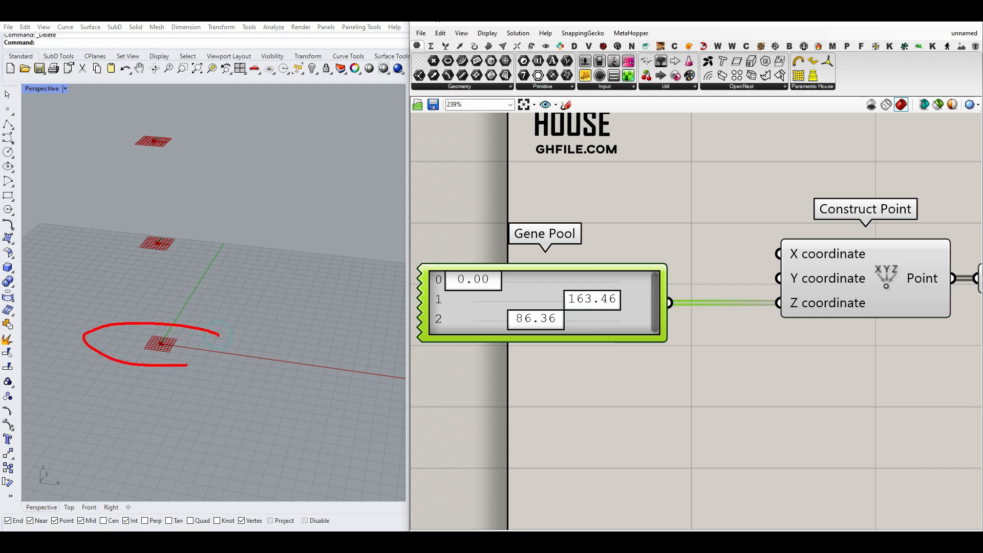
drag(65, 290, 97, 137)
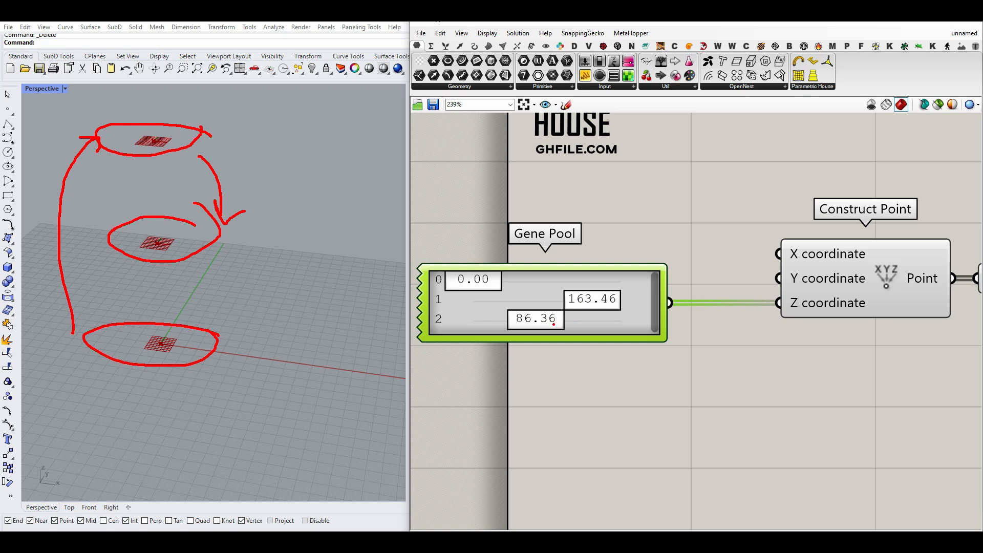
key(Escape)
Step: Insert a Sort List component between the Gene Pool and Construct Point, feeding its sorted Keys into the Z coordinate
scroll(701, 360, down, 1)
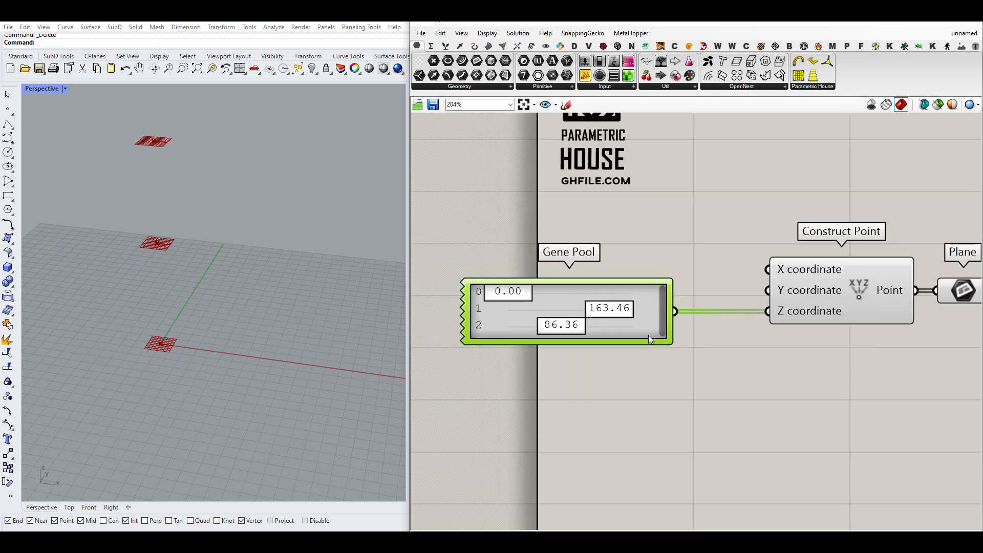
click(446, 46)
click(443, 86)
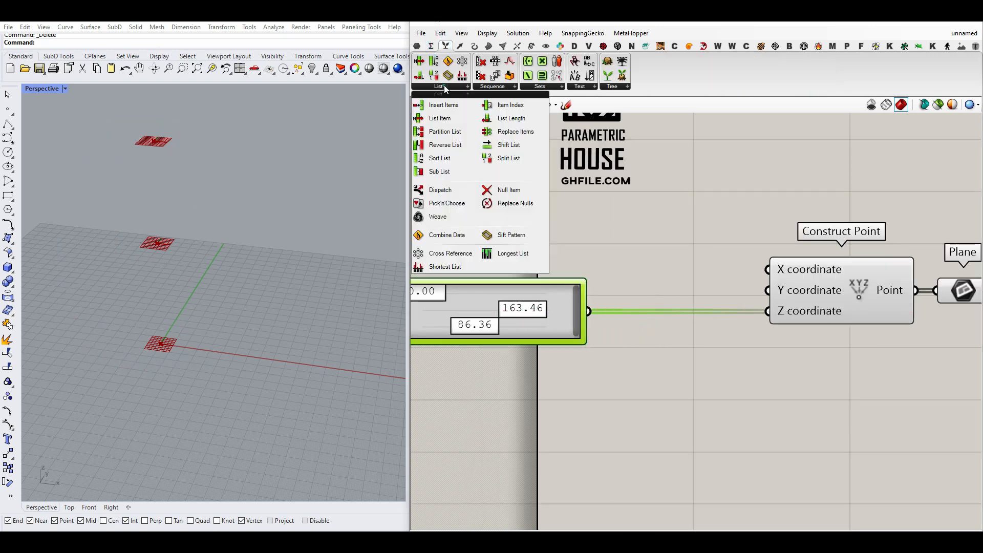
click(444, 158)
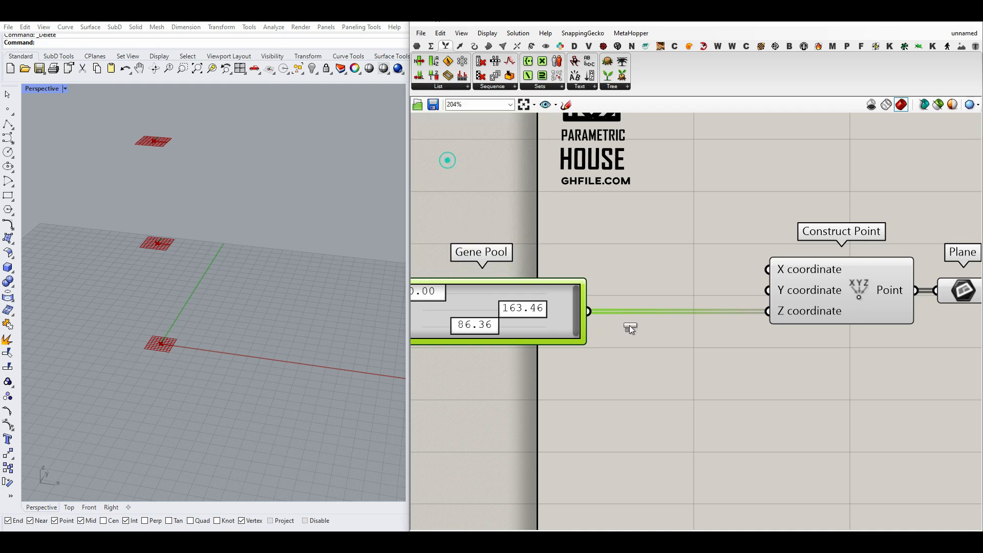
click(605, 325)
drag(611, 324, 611, 328)
drag(636, 329, 631, 311)
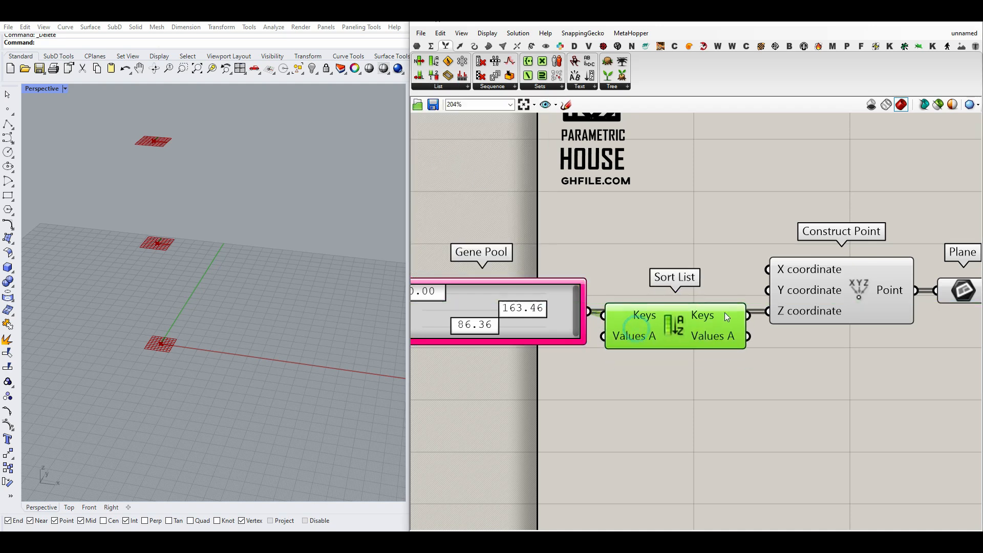
drag(764, 314, 768, 311)
mouse_move(737, 319)
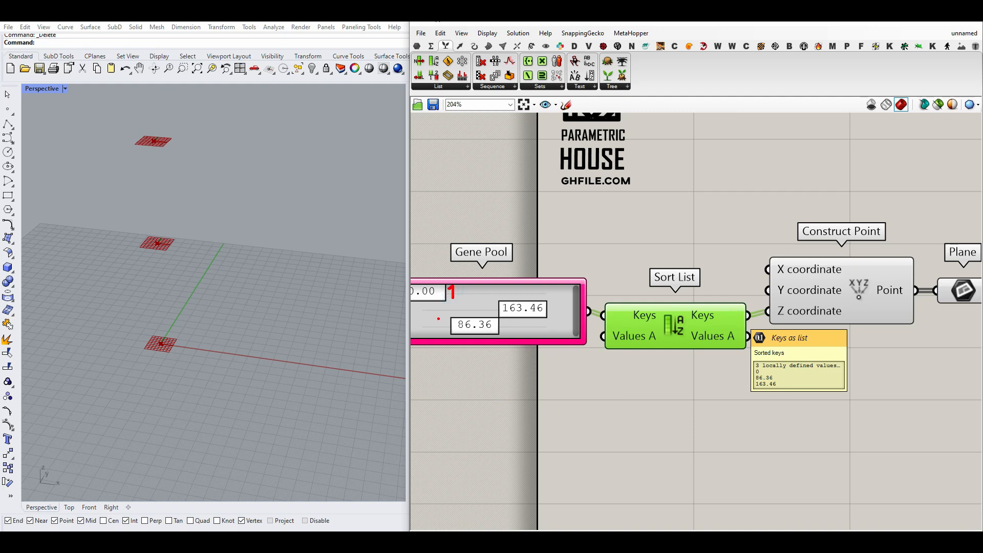
drag(551, 304, 549, 316)
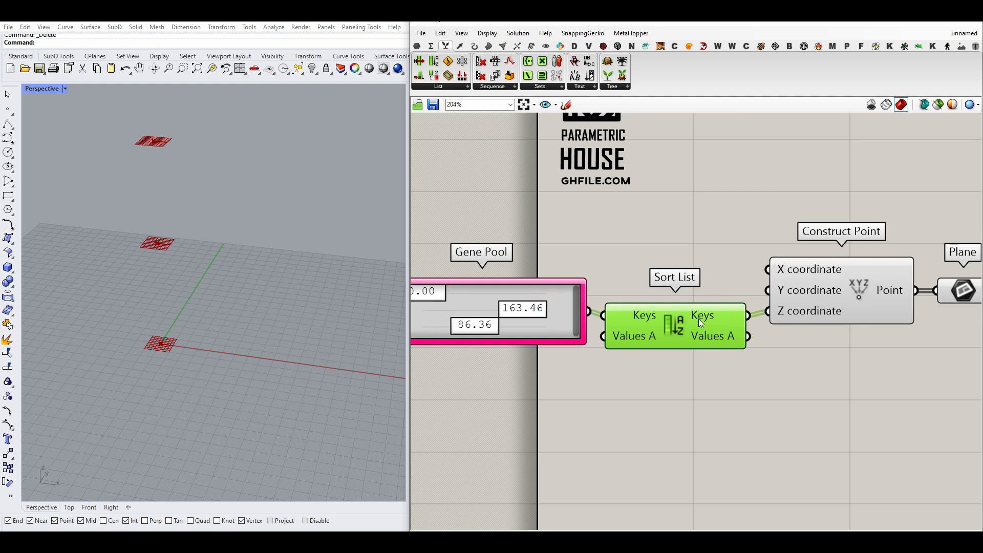
Step: Set the Gene Pool's second and third values to 64.99 and 184.65
scroll(698, 319, down, 5)
mouse_move(772, 390)
mouse_down()
mouse_move(548, 336)
mouse_move(511, 347)
mouse_move(626, 347)
mouse_up()
click(649, 286)
scroll(699, 343, up, 4)
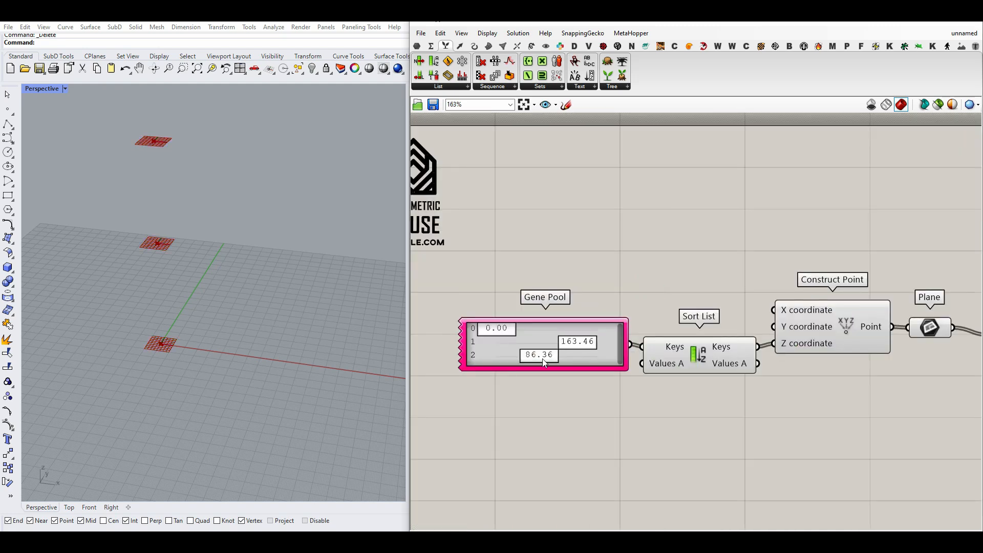
mouse_move(544, 361)
mouse_down()
mouse_move(579, 353)
mouse_move(543, 353)
mouse_up()
scroll(233, 352, down, 3)
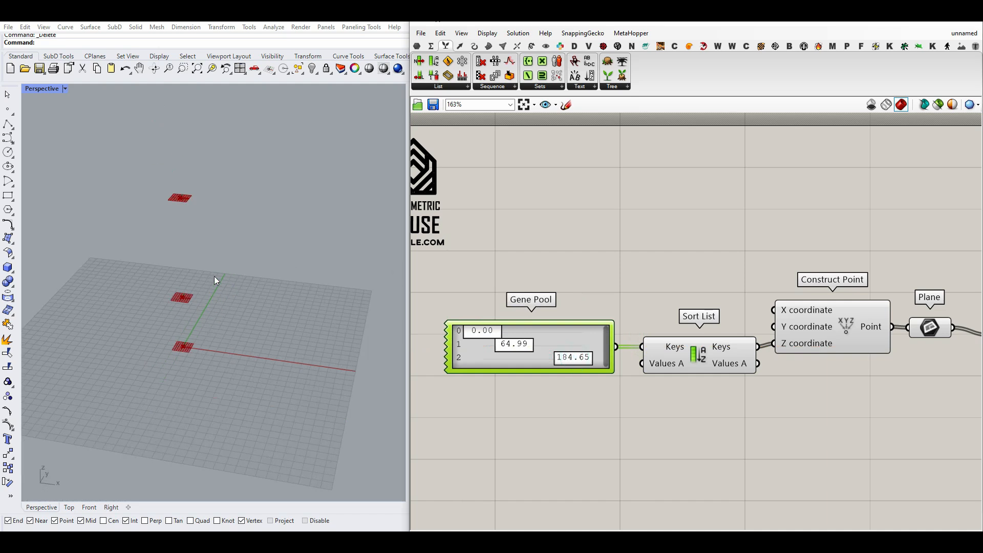
scroll(214, 277, up, 2)
Step: Move the Ellipse component away, place a copy of the Gene Pool before it and connect the copy to Radius 1
right_drag(977, 367, 775, 347)
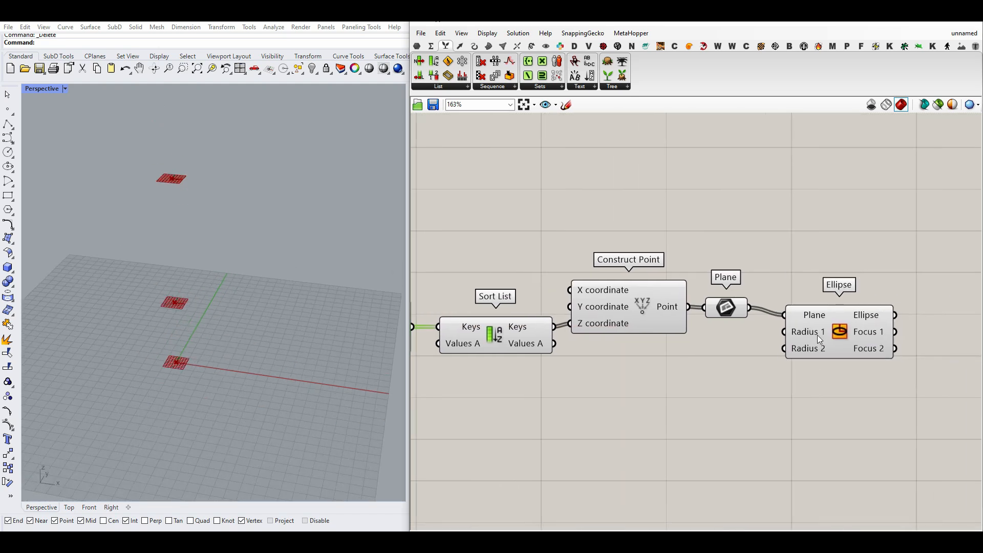
drag(819, 339, 835, 362)
right_drag(632, 353, 698, 353)
click(452, 317)
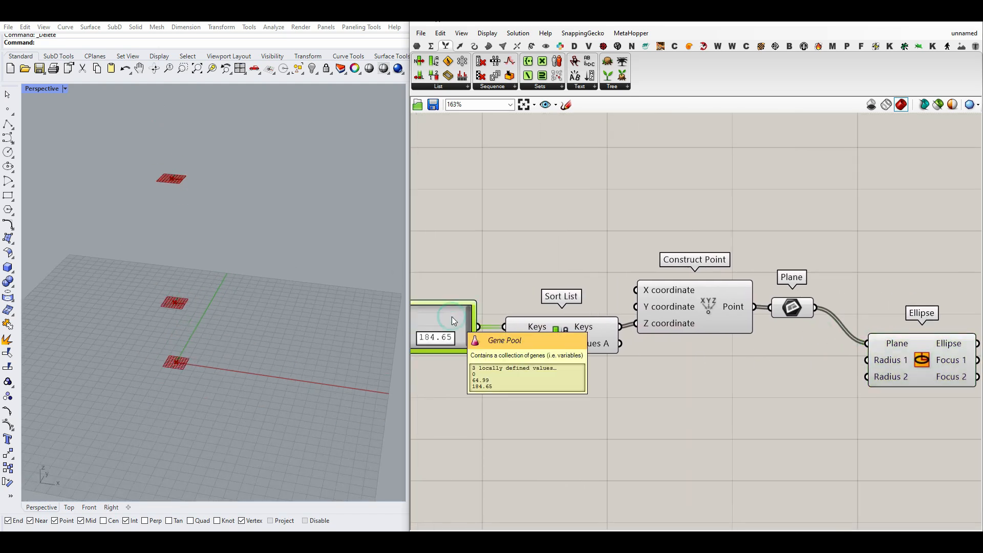
alt+drag(450, 317, 864, 362)
click(804, 358)
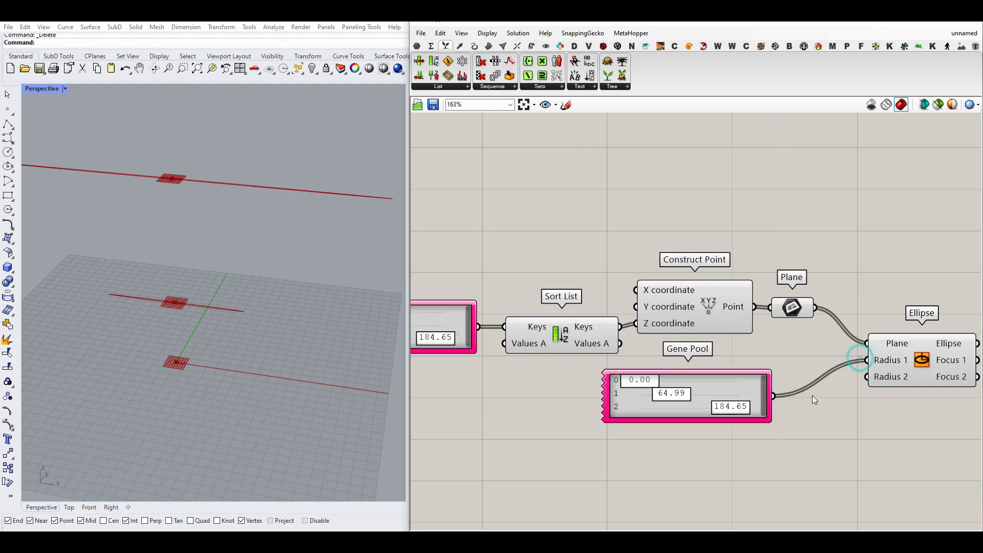
Step: Duplicate the Radius 1 Gene Pool directly below it and connect the copy to the Ellipse's Radius 2 input
click(753, 382)
alt+drag(742, 397, 864, 376)
right_drag(230, 369, 205, 303)
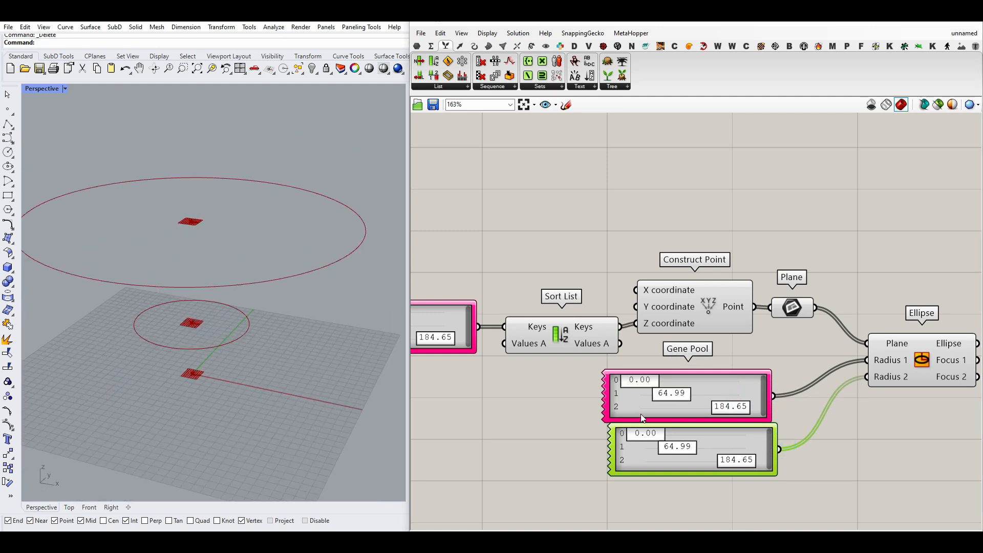
Step: Set the Radius 1 Gene Pool's range to a minimum of 20 and a maximum of 100
double_click(742, 393)
double_click(776, 396)
double_click(778, 385)
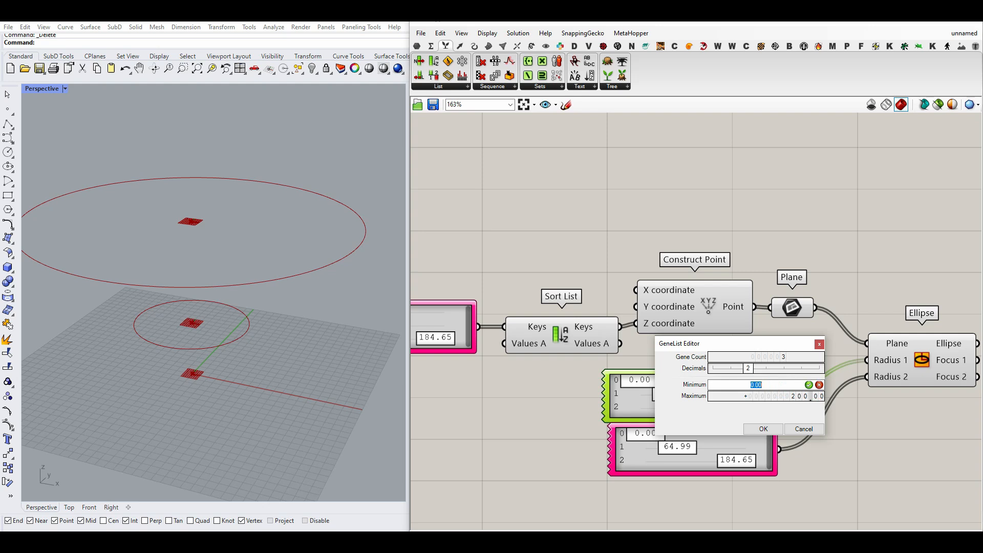
double_click(790, 396)
text(100)
click(770, 428)
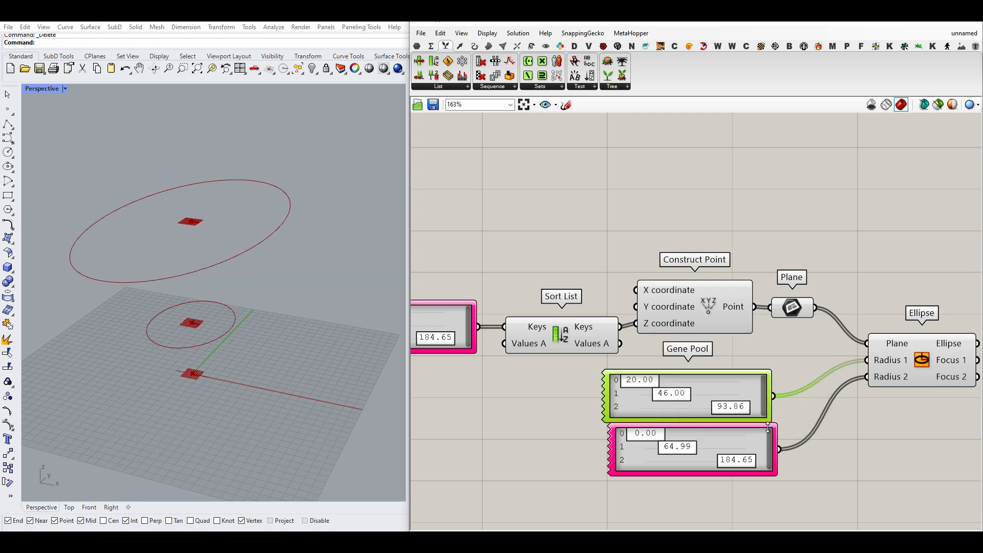
Step: Set the Radius 2 Gene Pool's range to a minimum of 20 and a maximum of 100
double_click(730, 455)
double_click(771, 444)
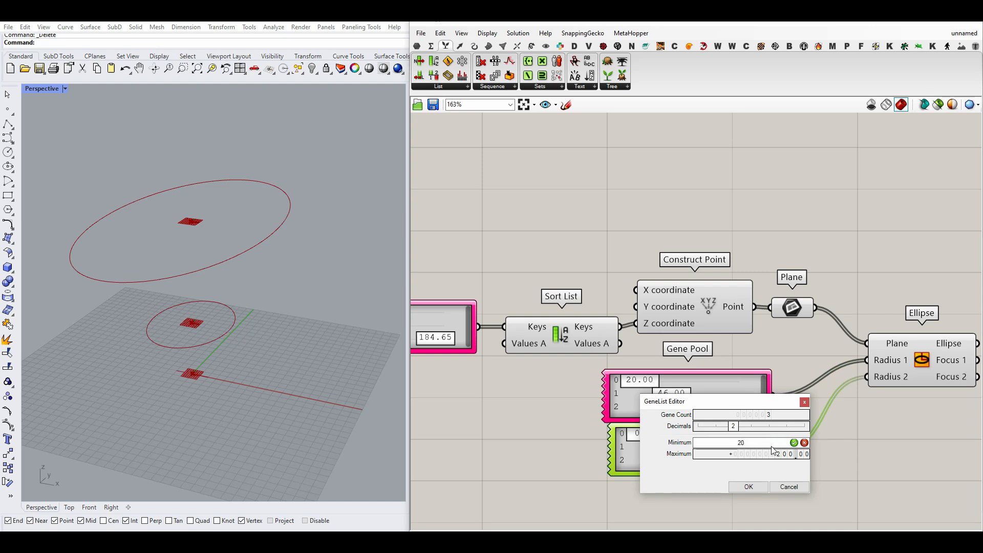
double_click(773, 453)
text(100)
click(762, 486)
Step: Randomize the values of both radius Gene Pools by 100%
right_click(733, 440)
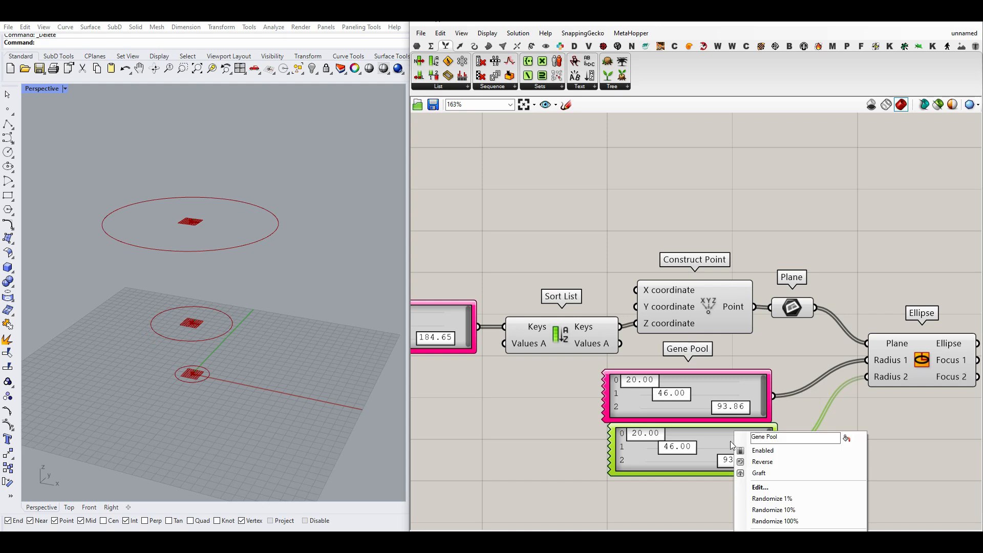
click(765, 521)
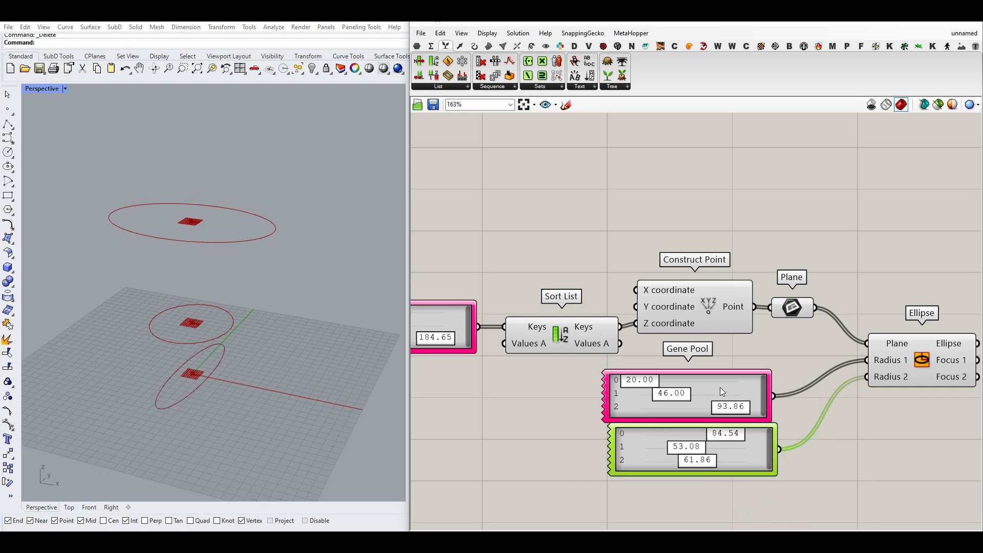
right_click(719, 387)
click(755, 478)
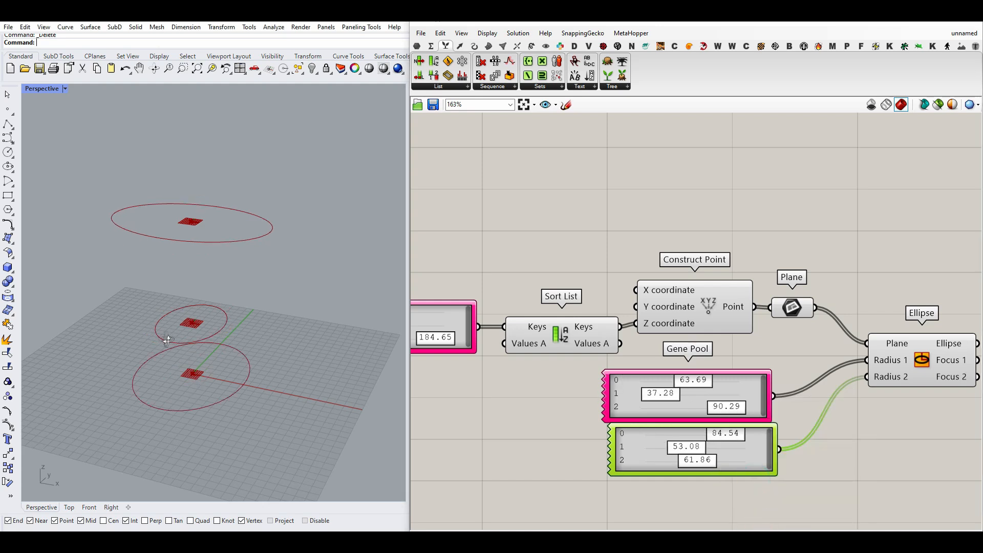
Step: Set the second value of the height Gene Pool feeding Sort List to 90.85
right_drag(421, 333, 485, 343)
drag(439, 335, 452, 333)
right_drag(348, 241, 220, 338)
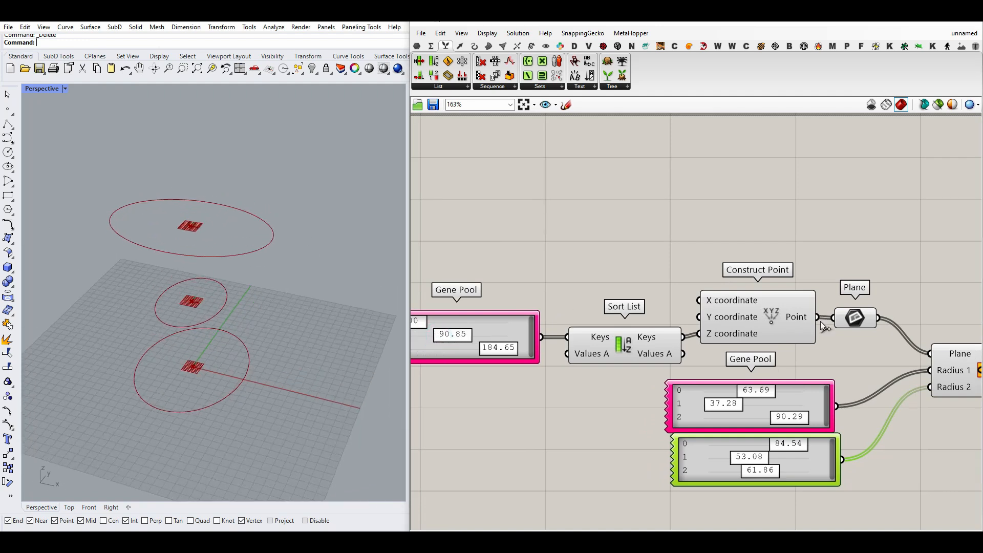
Step: Move both radius Gene Pools and the Ellipse together away from the Plane parameter to make room between them
right_drag(965, 392, 807, 370)
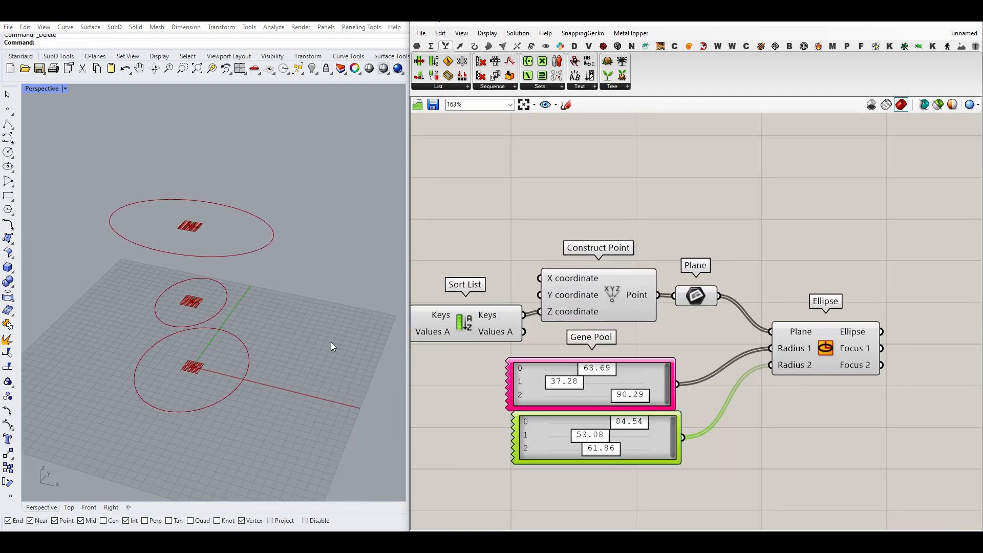
right_drag(827, 397, 758, 395)
drag(781, 443, 597, 370)
drag(743, 357, 842, 406)
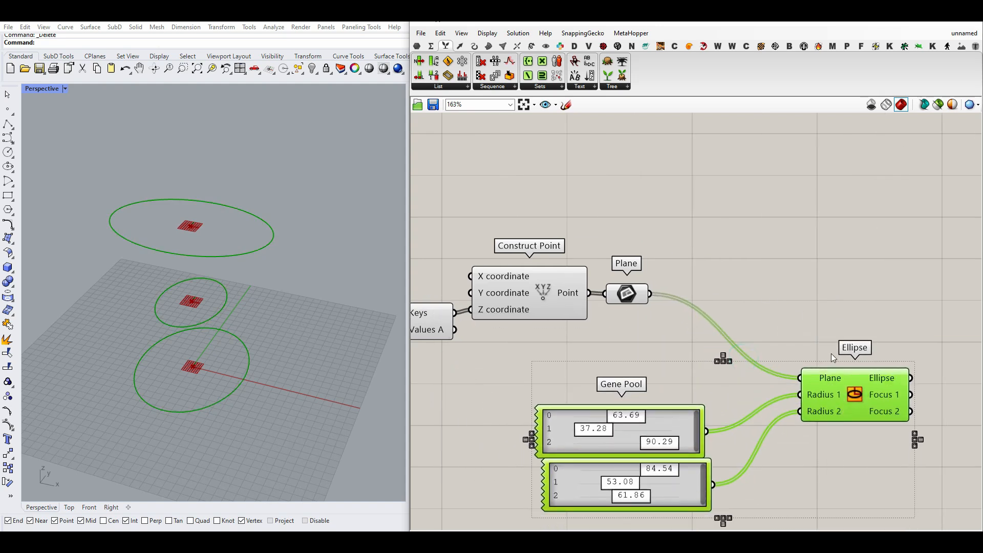
click(831, 353)
Step: Select the Plane parameter and examine the orientation of its planes in the viewport
drag(635, 296, 641, 296)
scroll(181, 285, up, 5)
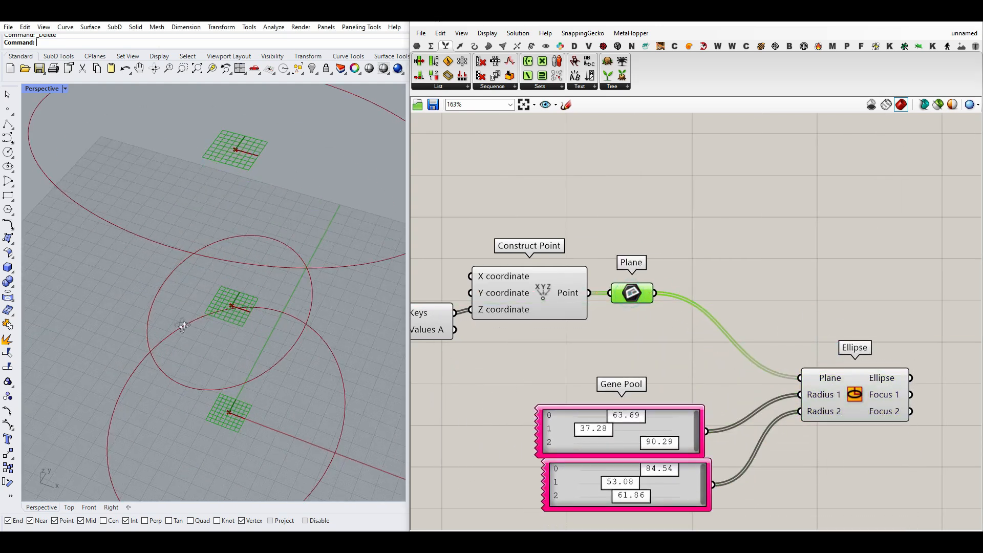
scroll(204, 309, down, 4)
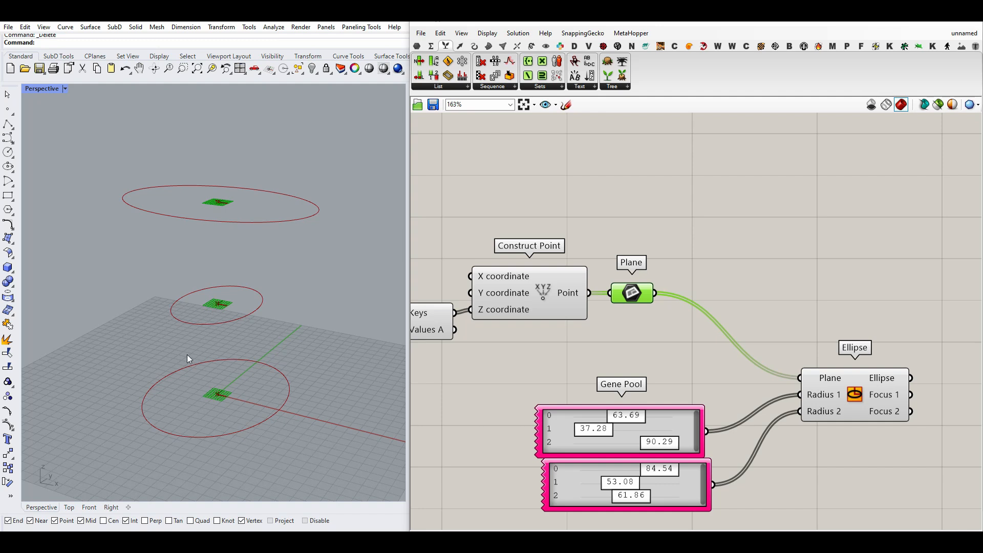
scroll(214, 306, up, 3)
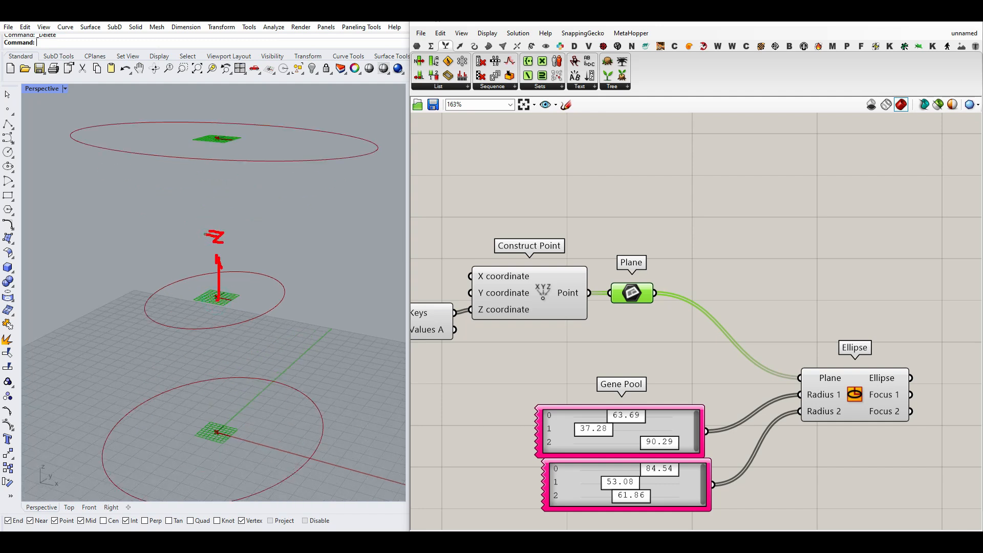
mouse_move(220, 303)
mouse_down()
mouse_move(223, 266)
mouse_move(182, 279)
mouse_up()
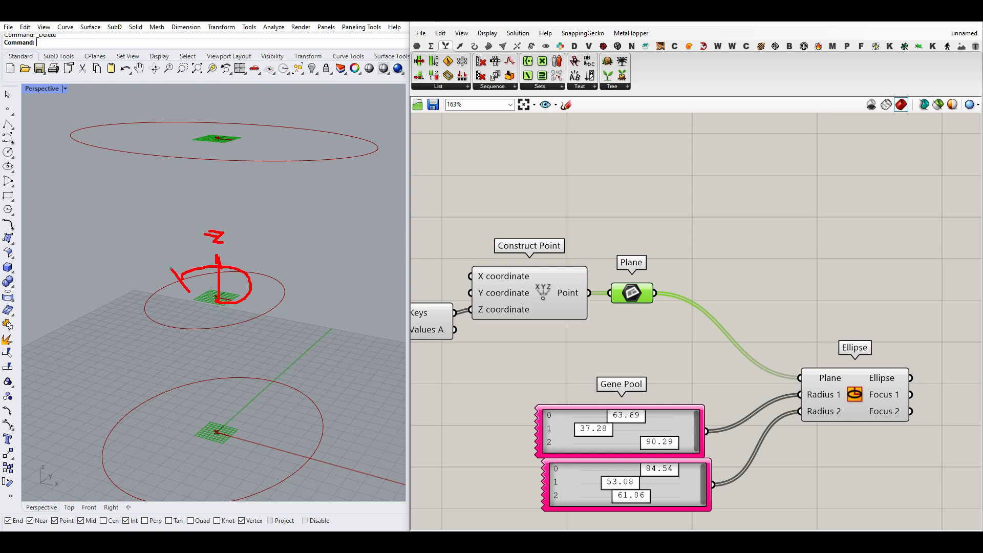
key(Escape)
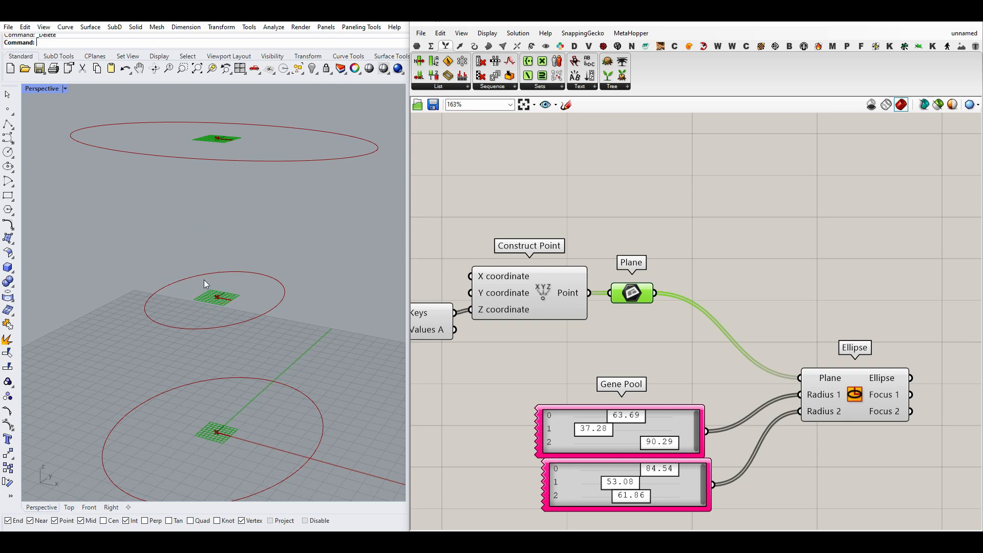
Step: Add a Rotate Plane component after the Plane parameter and feed the Plane parameter into its Plane input
right_drag(682, 333, 649, 332)
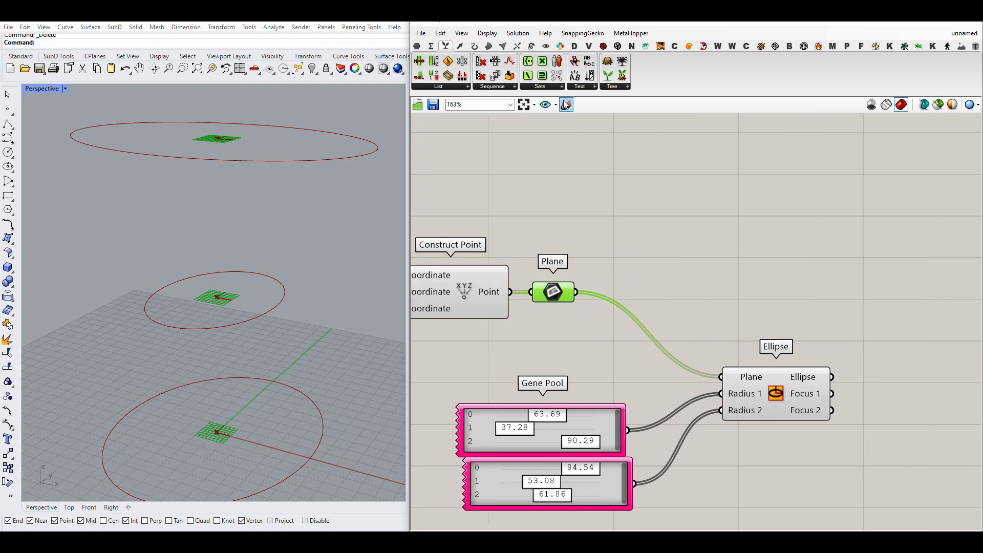
click(460, 46)
click(504, 87)
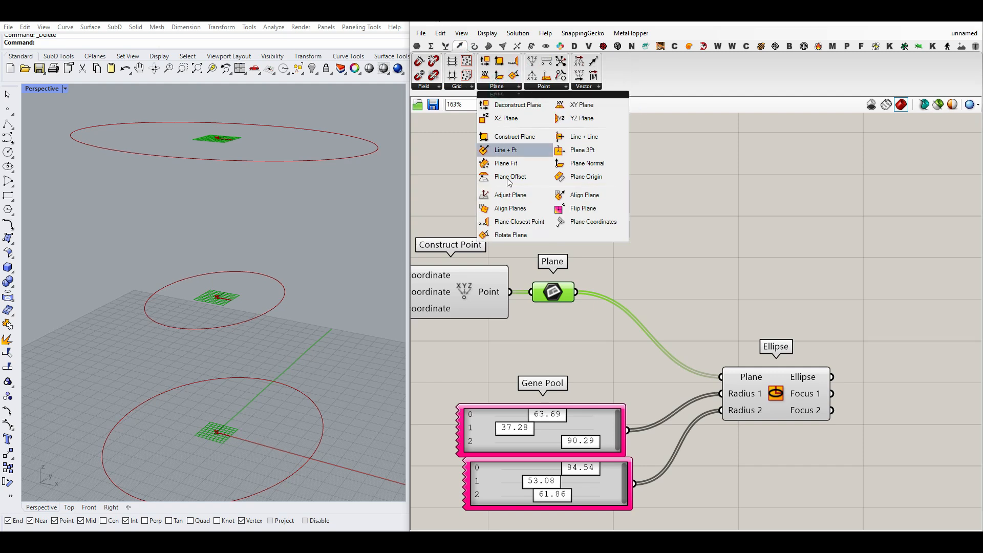
drag(499, 235, 640, 320)
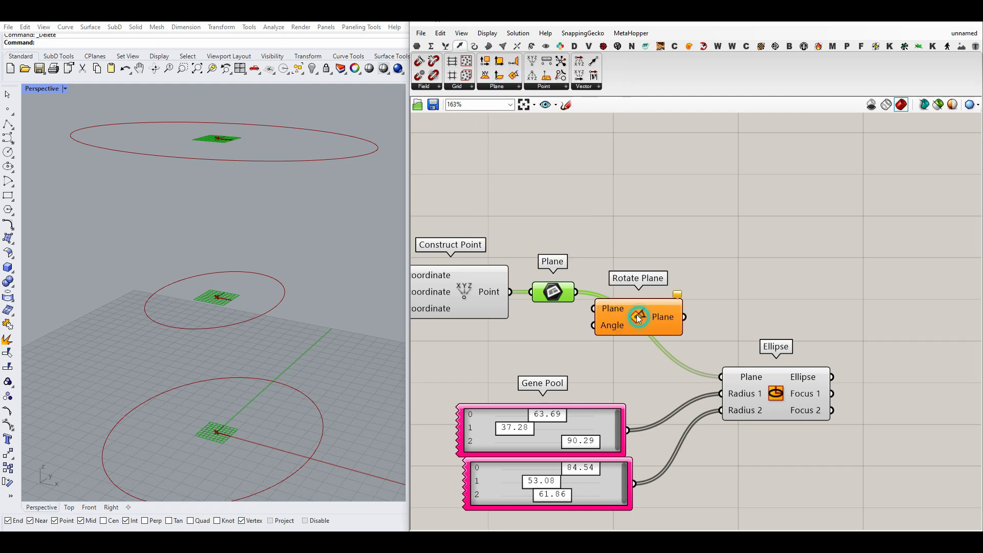
right_drag(638, 318, 535, 308)
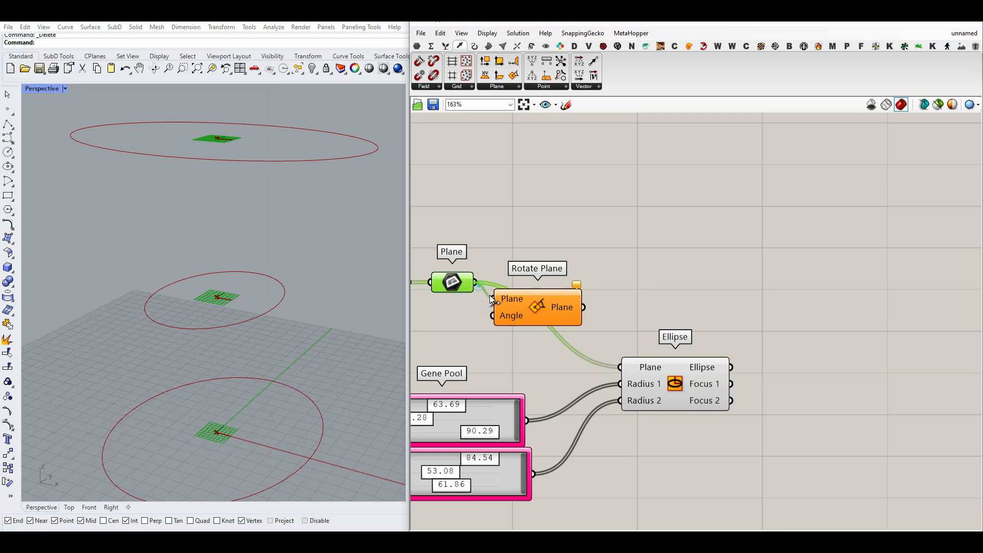
Step: Connect the Rotate Plane output to the Ellipse's Plane input and spread the two components apart
drag(583, 307, 619, 367)
click(628, 342)
drag(675, 386, 750, 437)
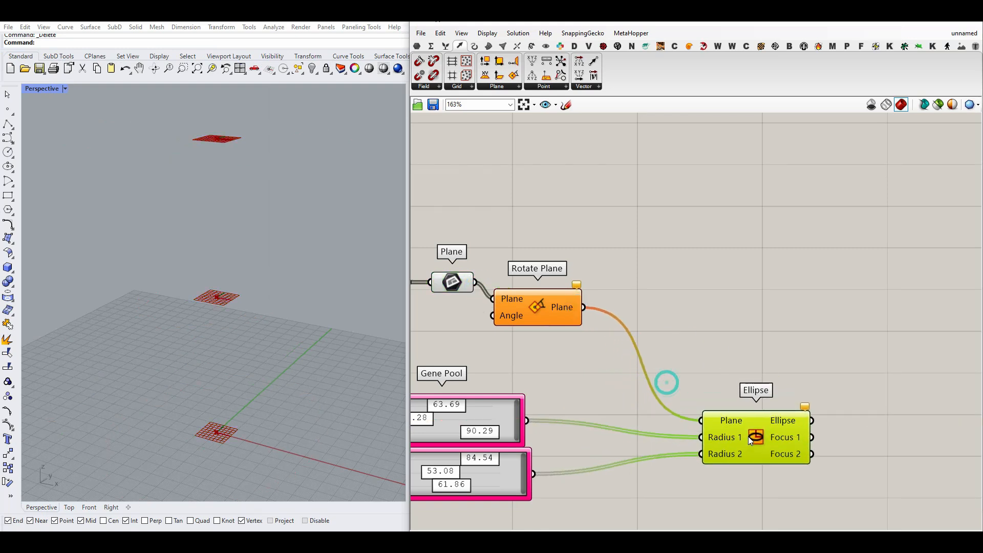
drag(548, 308, 646, 294)
Step: Duplicate the upper radius Gene Pool, connect the copy to Rotate Plane's Angle input and set that input to degrees
right_drag(510, 380, 581, 339)
click(560, 366)
alt+drag(567, 370, 597, 297)
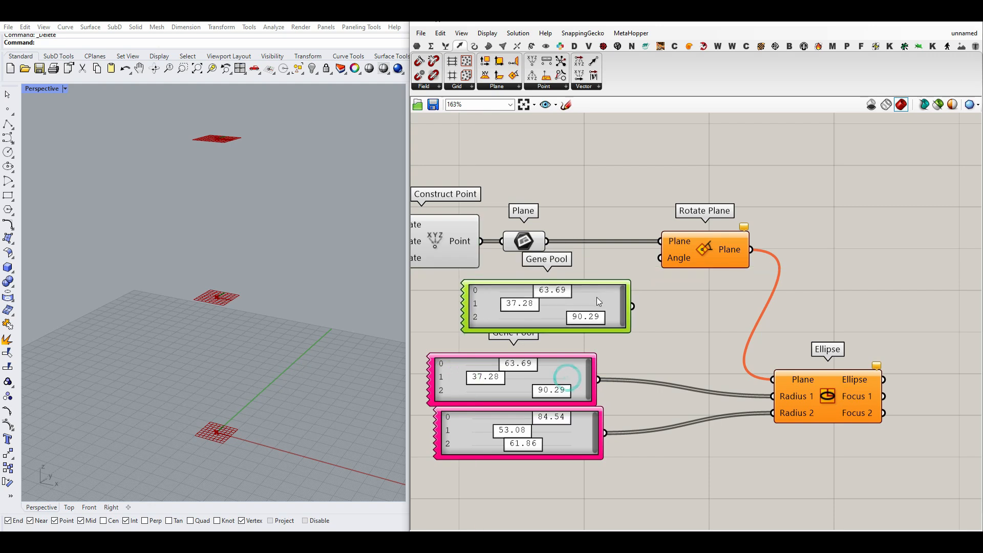
drag(668, 260, 669, 260)
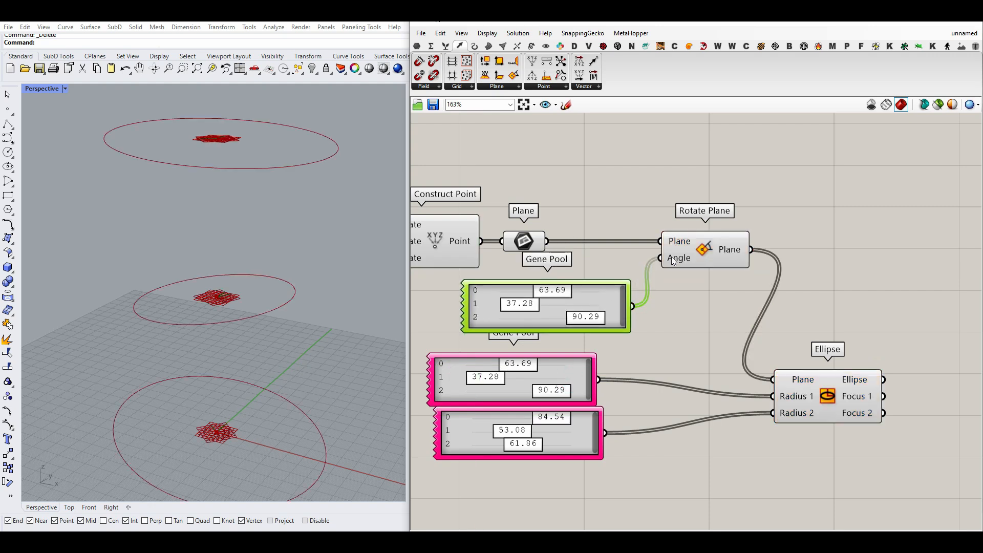
right_click(668, 260)
click(692, 358)
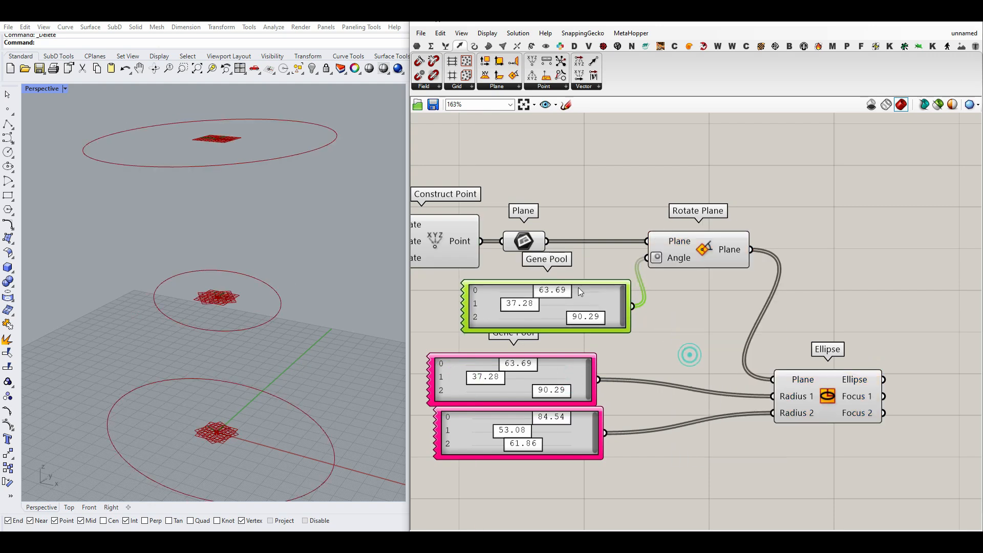
Step: Set the range of the Gene Pool driving Rotate Plane to a minimum of 0 and a maximum of 90
drag(553, 290, 574, 307)
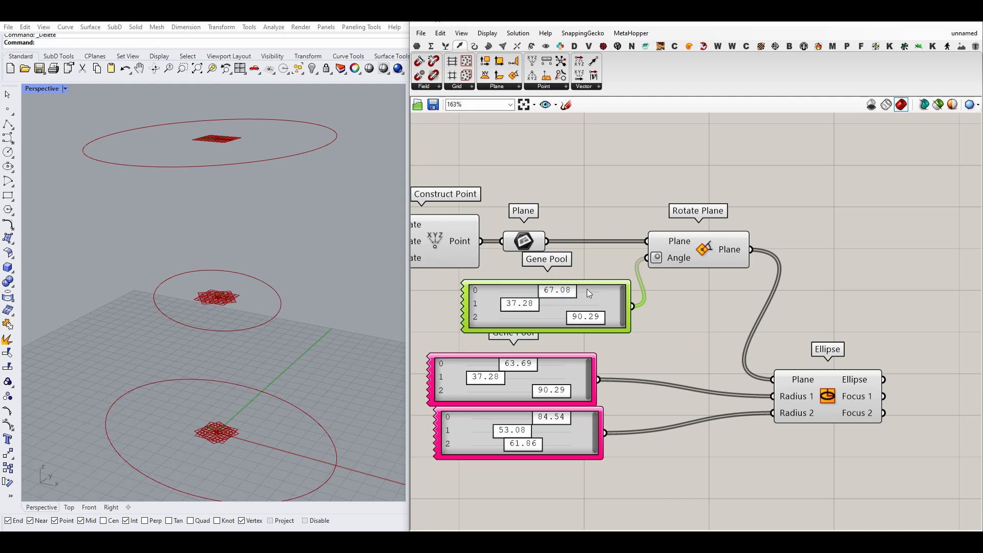
double_click(586, 289)
click(644, 285)
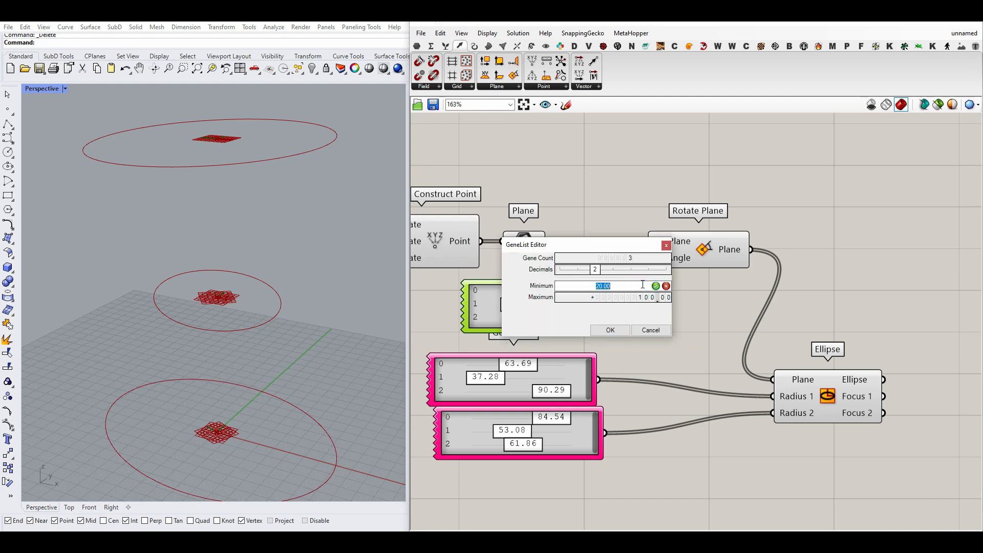
click(628, 298)
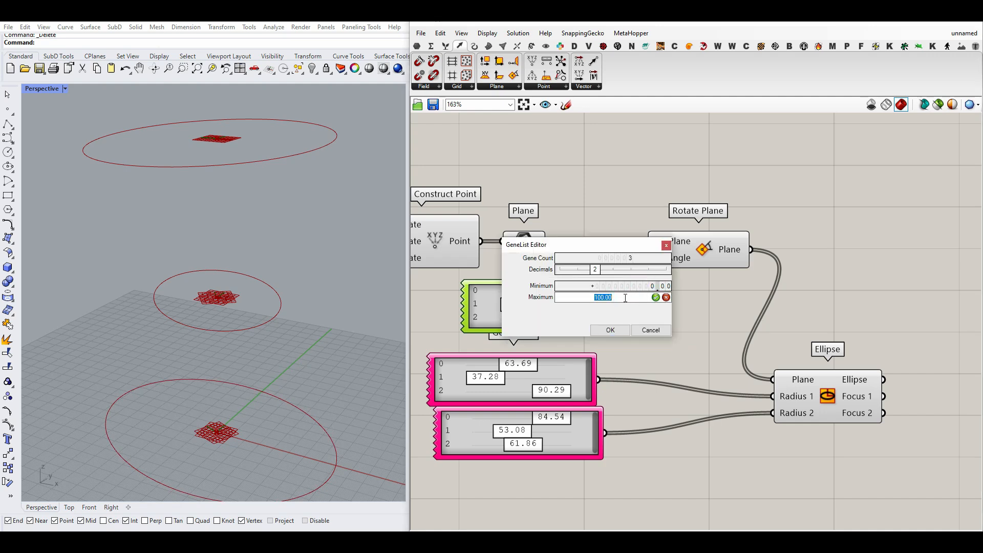
click(610, 329)
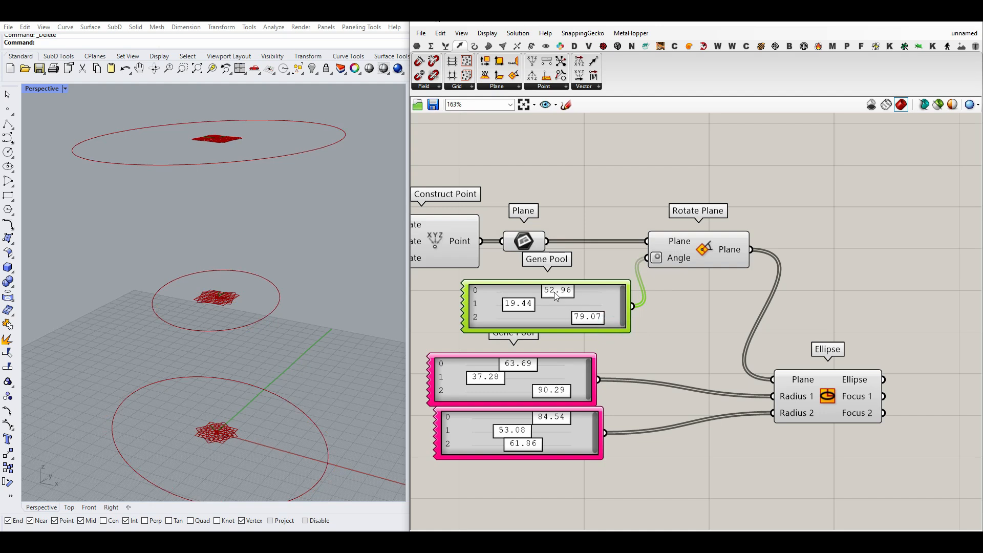
Step: Set the rotation Gene Pool's three values to 0.00, 25.82 and 49.83
drag(521, 303, 479, 303)
mouse_move(591, 313)
mouse_down()
mouse_move(517, 315)
mouse_move(591, 313)
mouse_up()
drag(595, 318, 495, 315)
scroll(308, 280, down, 5)
right_drag(308, 282, 314, 302)
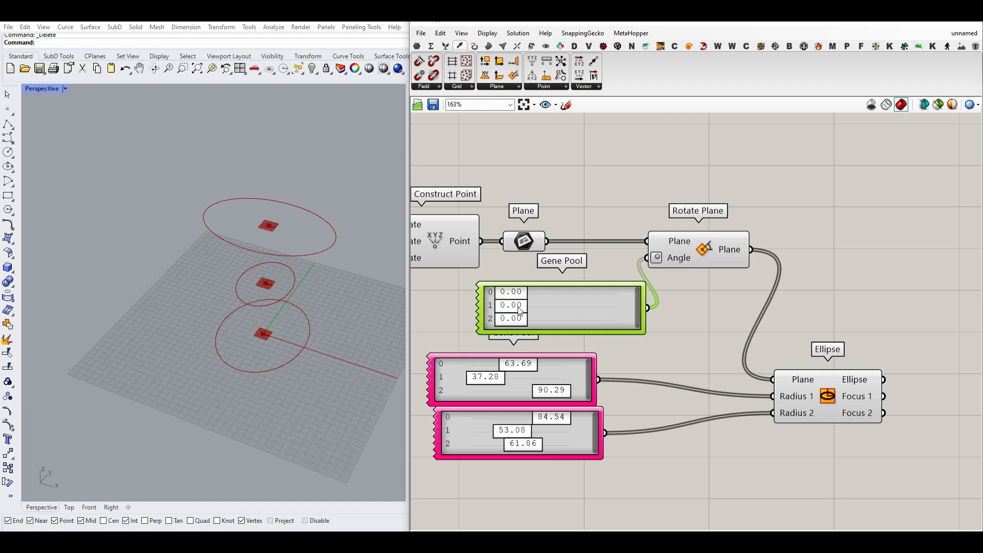
drag(506, 317, 535, 309)
Step: Examine the rotated planes and ellipses in the viewport to judge which plane axis the ellipses should tilt around
right_drag(564, 282, 543, 259)
scroll(543, 259, down, 4)
right_click(525, 236)
scroll(266, 283, up, 3)
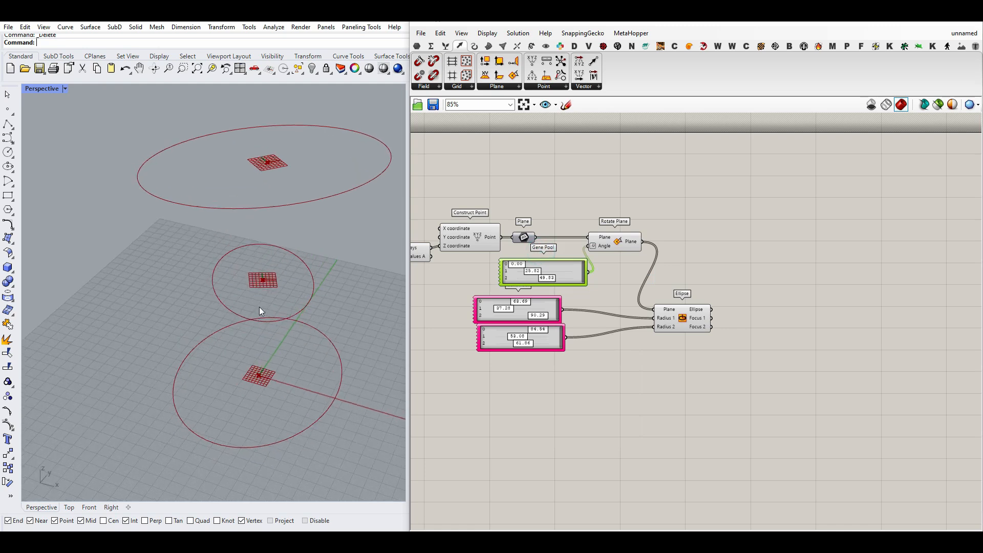
scroll(261, 303, up, 2)
scroll(271, 284, up, 2)
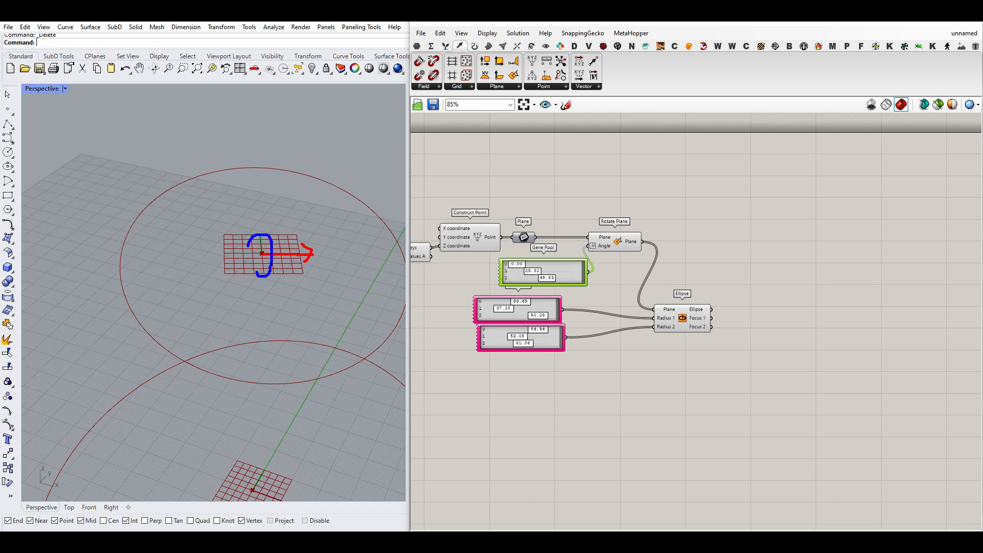
mouse_move(301, 266)
right_down()
mouse_move(164, 271)
mouse_move(220, 291)
right_up()
scroll(220, 290, down, 3)
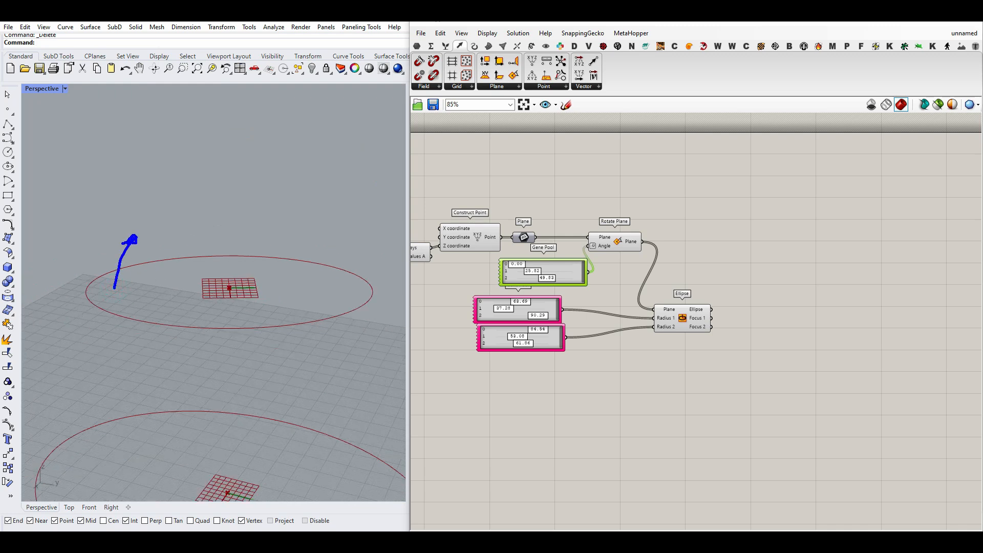
drag(349, 333, 372, 338)
drag(93, 287, 404, 283)
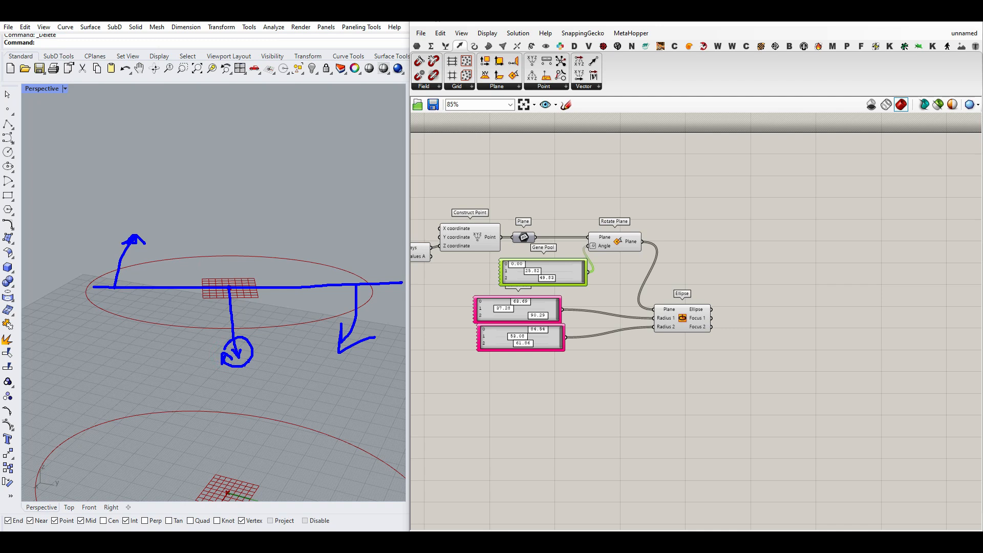
key(Escape)
scroll(677, 251, up, 3)
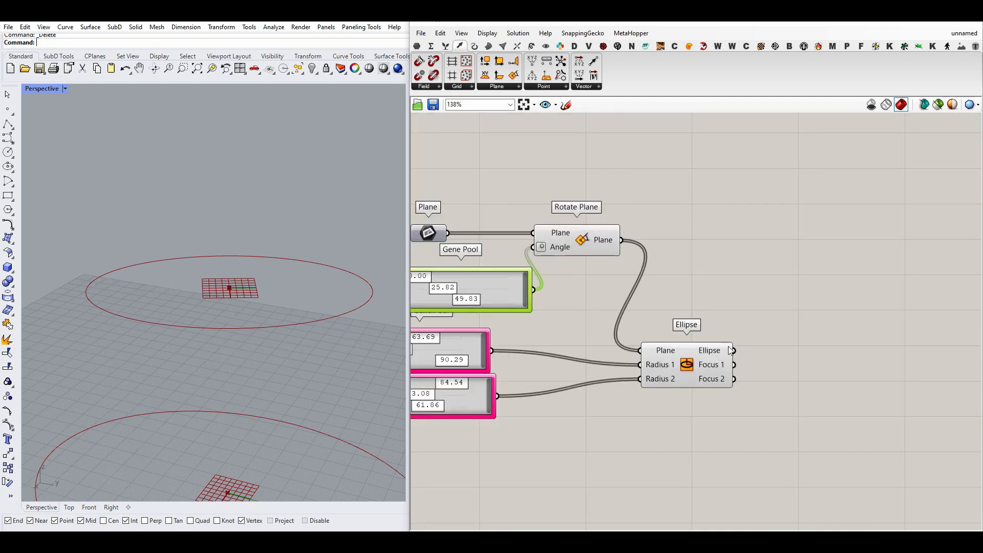
Step: Shift the Ellipse component to make room and add a Rotate 3D component after Rotate Plane
right_drag(701, 359, 662, 344)
drag(662, 344, 685, 358)
click(676, 300)
scroll(239, 328, up, 5)
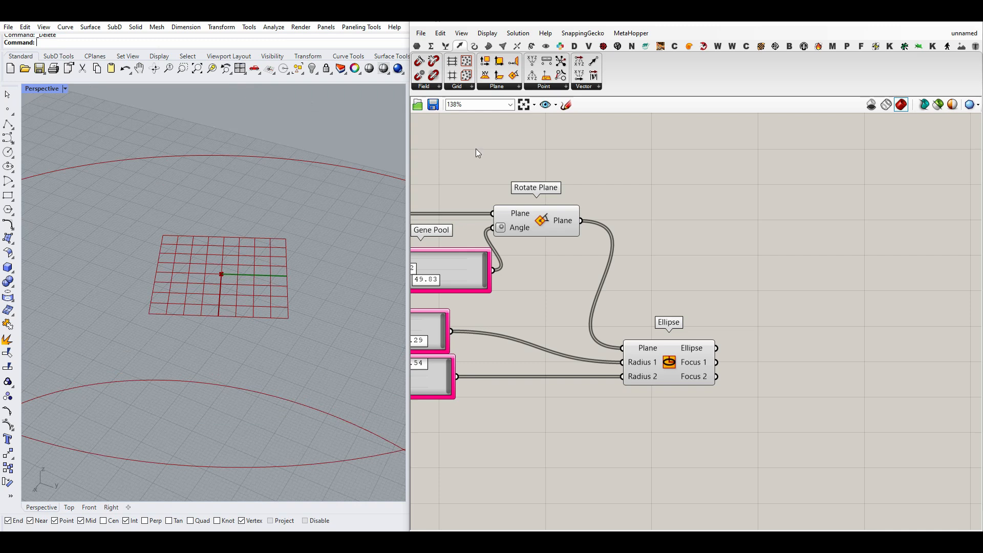
click(531, 46)
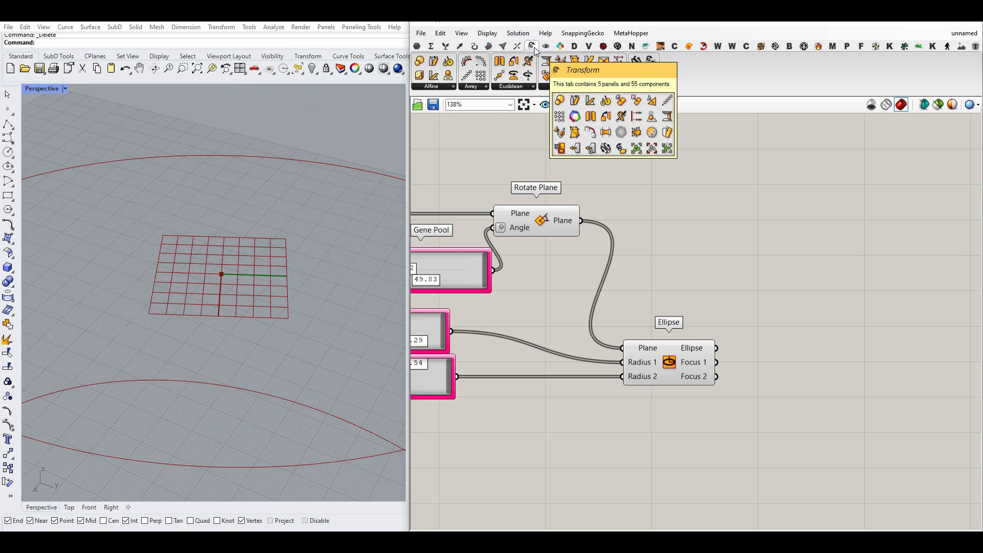
drag(526, 62, 642, 271)
right_drag(671, 304, 586, 297)
Step: Arrange Rotate 3D above the Ellipse and connect the Rotate Plane output to its Geometry input
drag(585, 347, 650, 348)
drag(564, 266, 589, 241)
drag(495, 213, 628, 234)
click(555, 174)
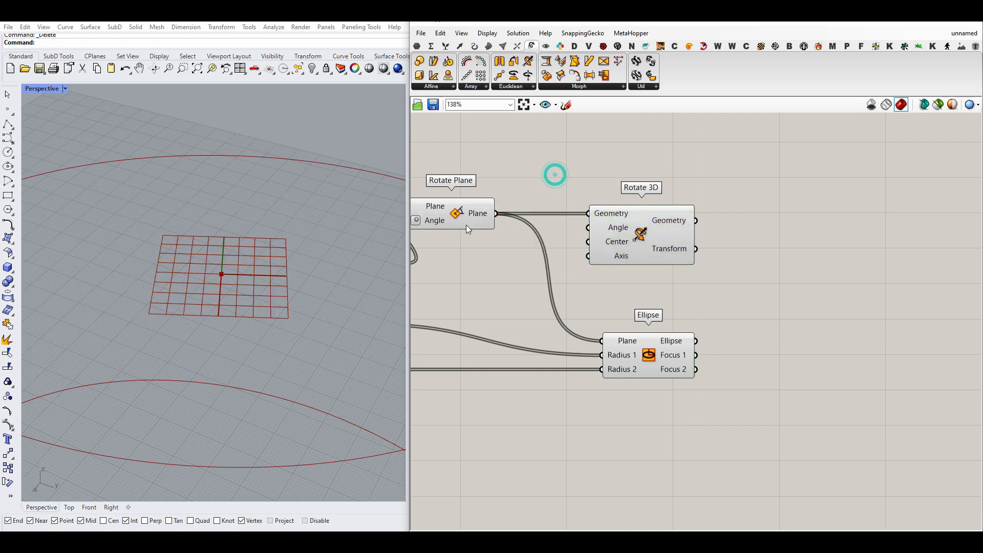
Step: Connect the Rotate Plane output to Rotate 3D's Center, set its Angle input to degrees and move the component farther along
drag(551, 245, 585, 244)
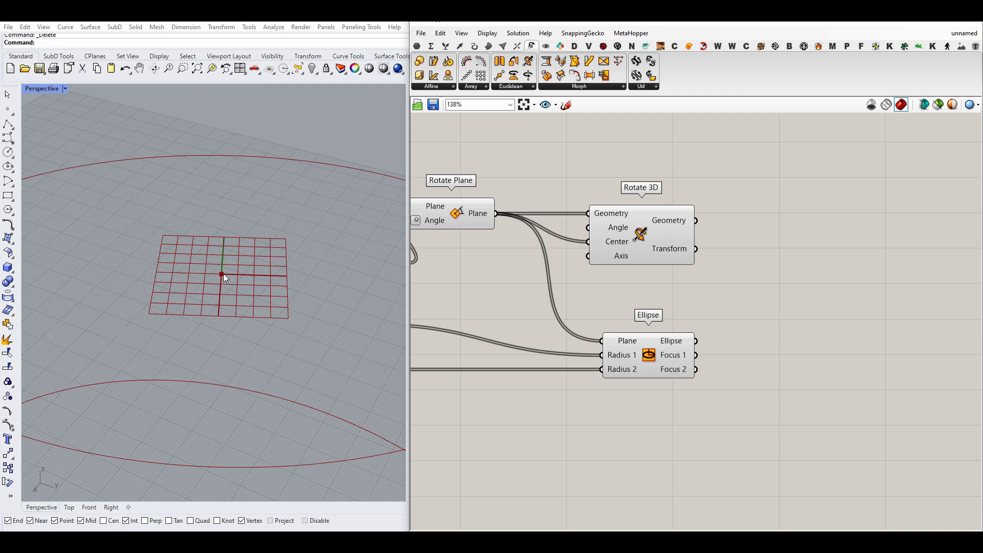
right_click(622, 227)
click(650, 313)
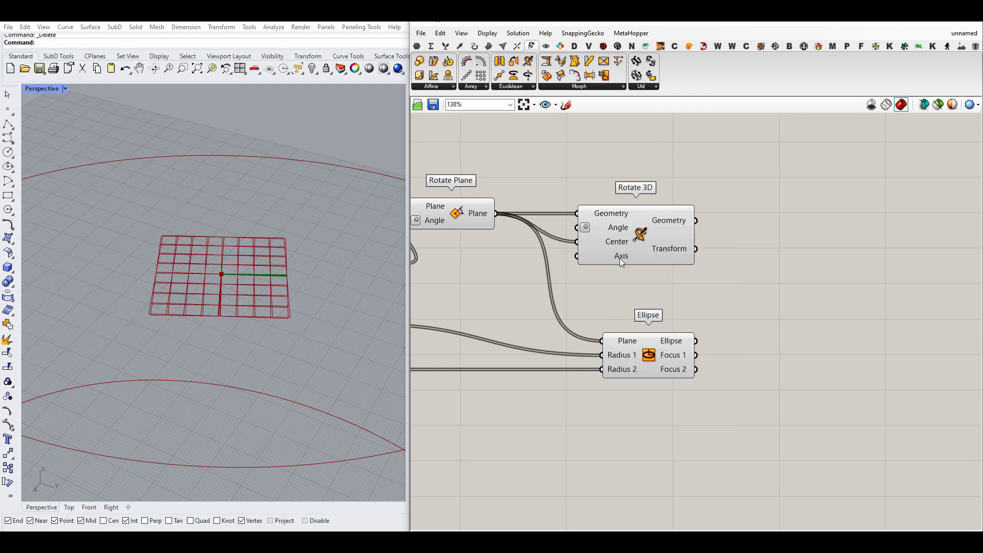
drag(629, 249, 669, 249)
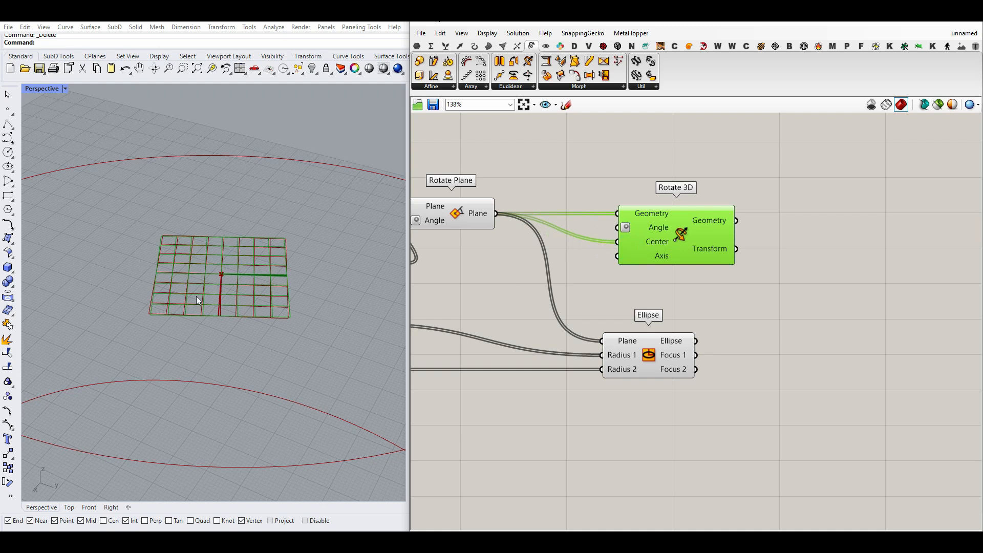
Step: Add a Deconstruct Plane component above the wires and feed it the Rotate Plane output
click(460, 46)
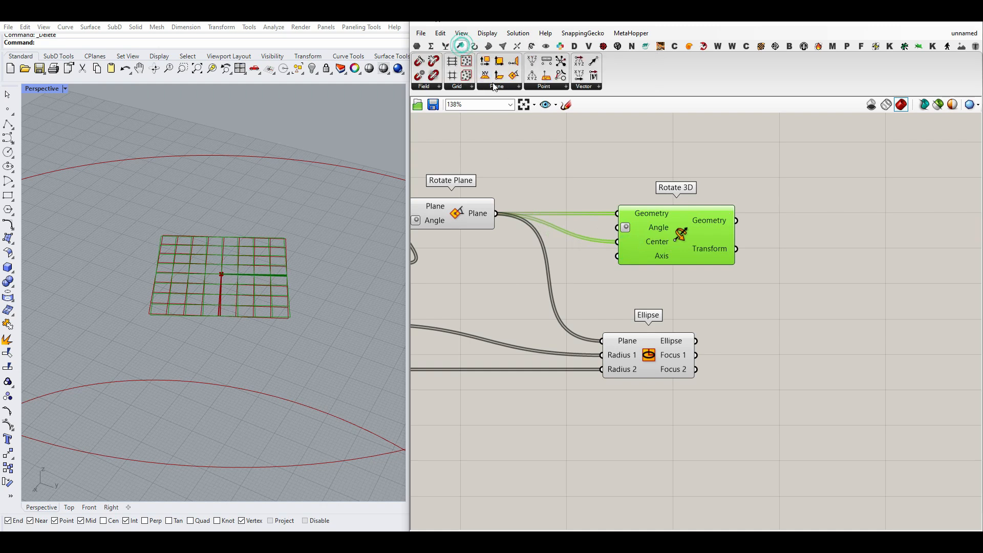
click(495, 86)
drag(517, 105, 558, 172)
drag(496, 215, 520, 173)
right_drag(599, 206, 505, 210)
Step: Connect Deconstruct Plane's X-Axis to Rotate 3D's Axis input and its Origin to the Center input
drag(588, 246, 625, 246)
drag(508, 170, 561, 260)
click(523, 153)
drag(514, 154, 637, 245)
click(606, 244)
click(580, 301)
Step: Turn off the viewport preview of Rotate Plane and Deconstruct Plane
scroll(614, 294, down, 4)
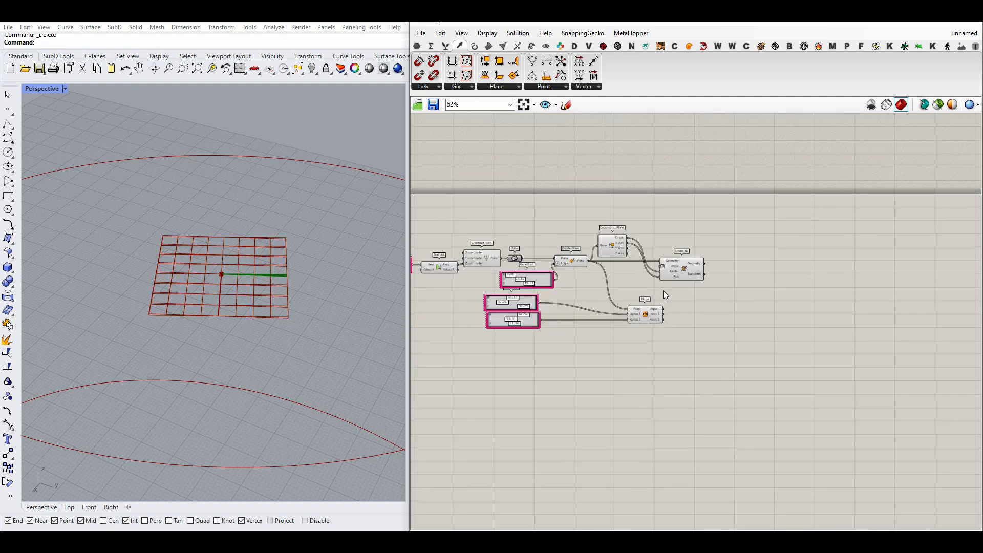
drag(645, 286, 540, 240)
right_click(567, 189)
click(583, 202)
click(585, 207)
Step: Duplicate the Gene Pool driving Rotate Plane and connect the copy to Rotate 3D's Angle input
scroll(570, 296, up, 2)
scroll(572, 300, up, 1)
click(539, 275)
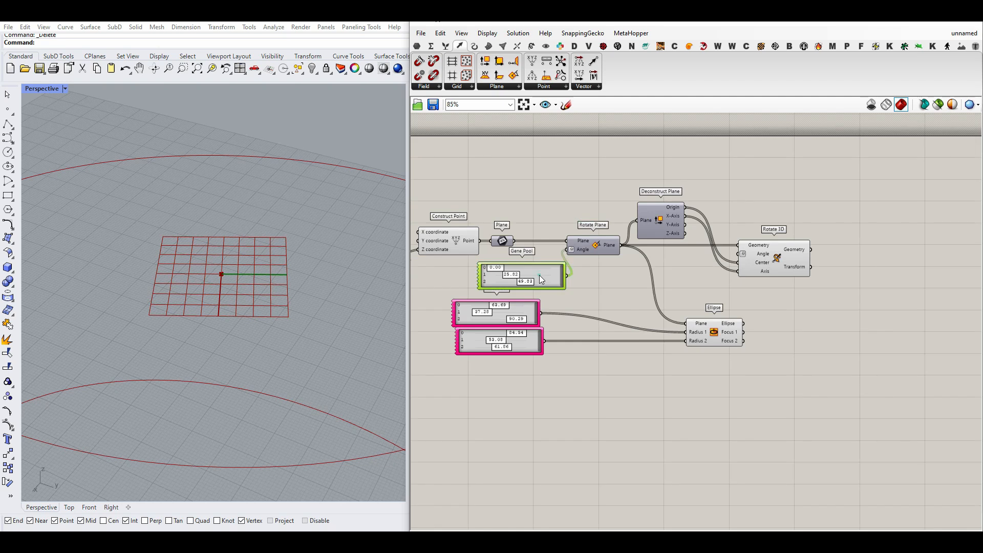
alt+drag(539, 274, 757, 247)
scroll(706, 277, up, 1)
scroll(707, 277, up, 1)
mouse_move(612, 272)
mouse_down()
mouse_move(624, 282)
mouse_move(596, 282)
mouse_move(653, 283)
mouse_move(596, 277)
mouse_up()
Step: Set the tilt Gene Pool's range to a minimum of 0 and a maximum of 60, and its second value to 1.25
double_click(641, 280)
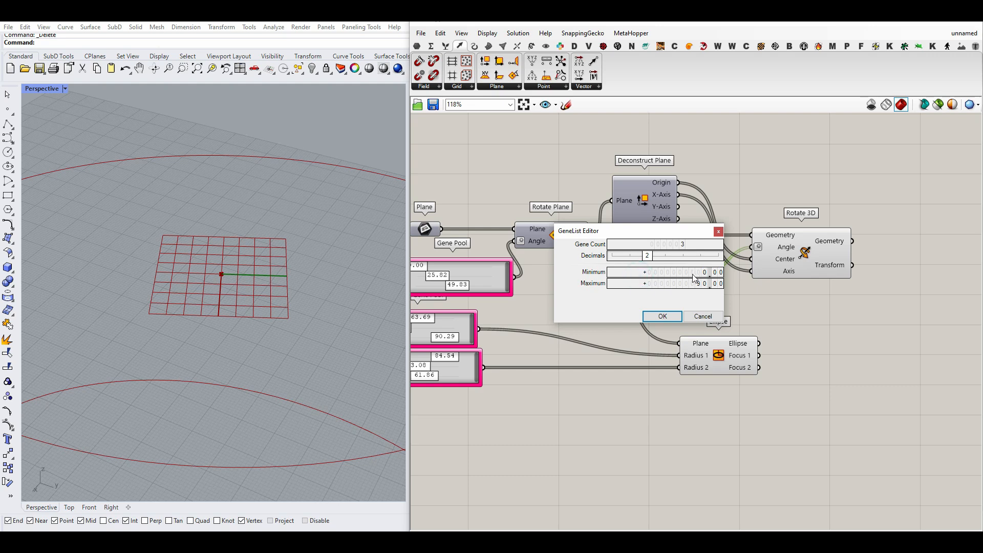
click(697, 272)
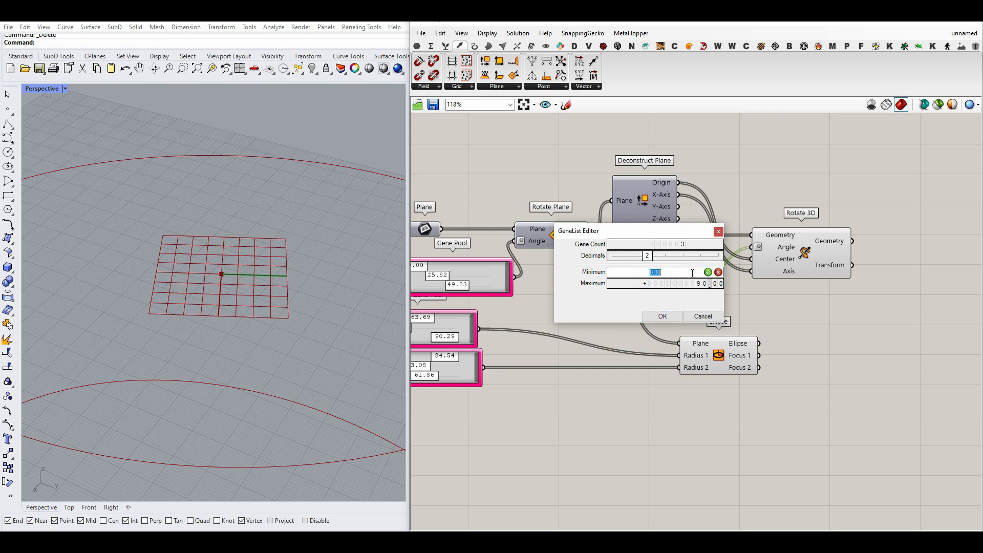
click(689, 283)
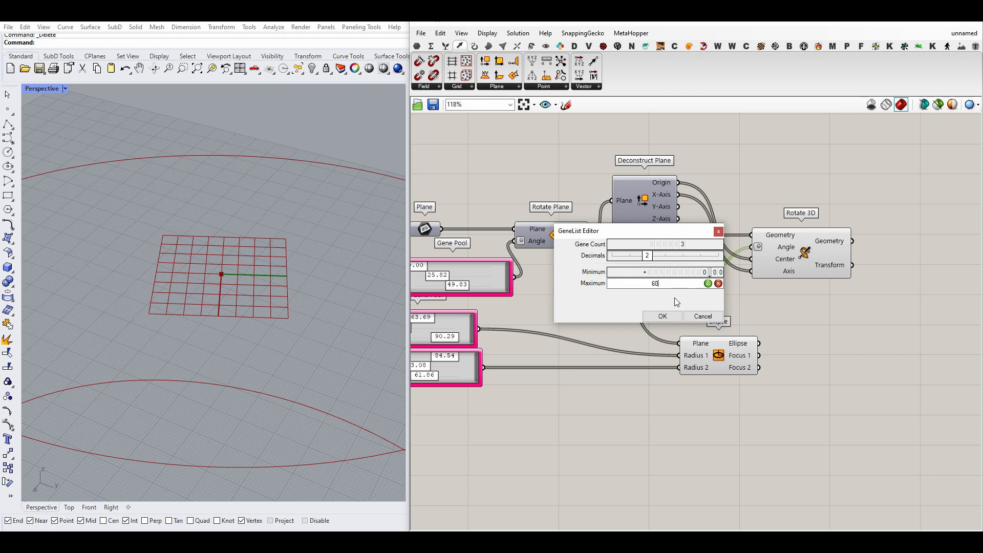
click(707, 283)
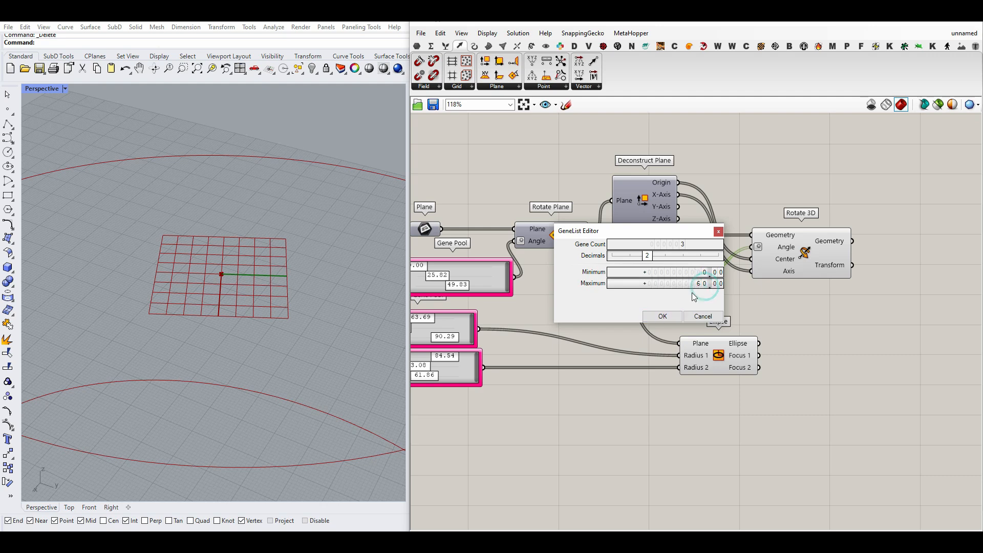
click(662, 316)
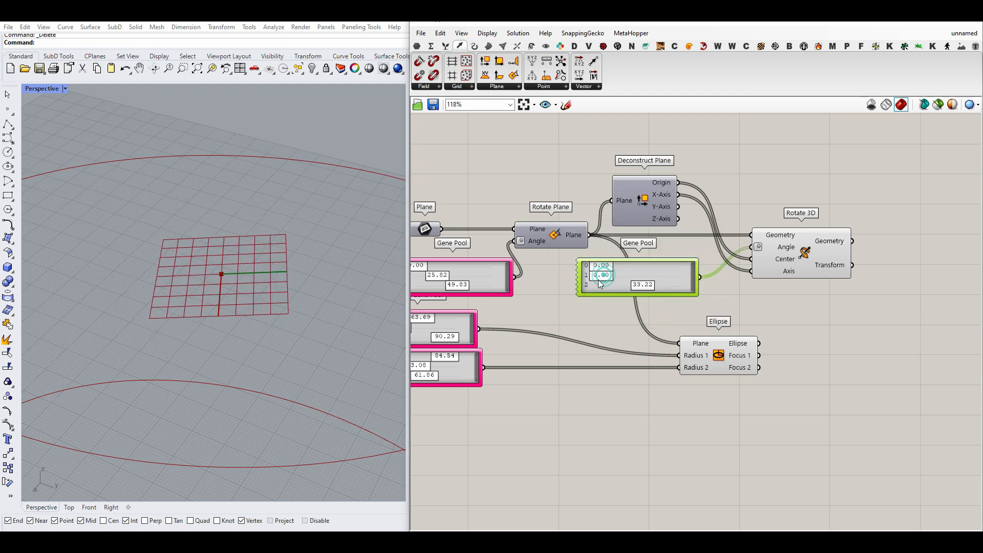
drag(600, 281, 612, 280)
Step: Move the Ellipse component past Rotate 3D and connect Rotate 3D's Geometry output to its Plane input
right_drag(704, 355, 635, 346)
drag(635, 346, 791, 330)
click(792, 331)
drag(783, 231, 772, 343)
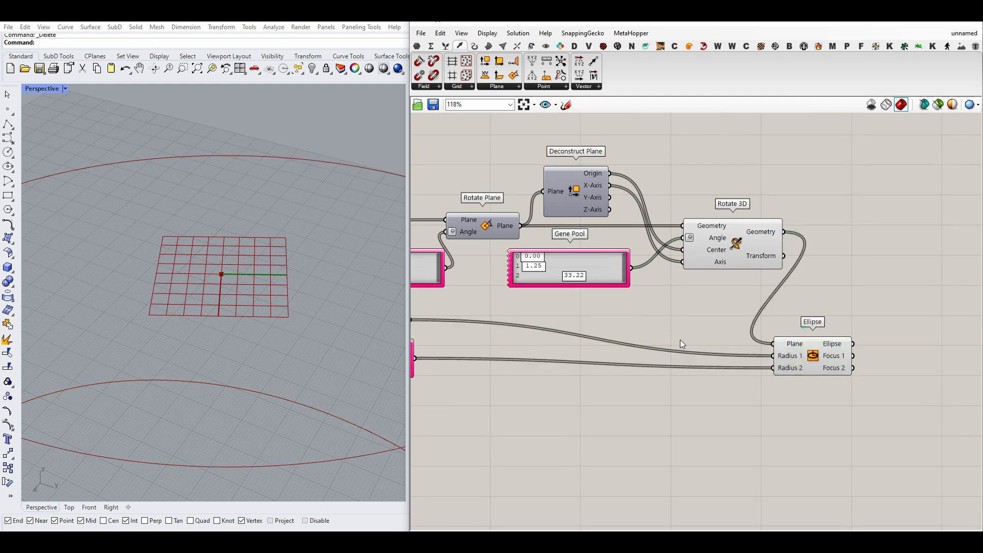
Step: Move the two radius Gene Pools next to the Ellipse component
scroll(678, 342, down, 3)
drag(608, 383, 518, 336)
drag(653, 350, 715, 351)
click(713, 311)
Step: Set the tilt Gene Pool's values to 0.00, 13.83 and 0.00 so only the middle ellipse tilts
scroll(213, 304, down, 12)
right_drag(225, 325, 211, 303)
scroll(622, 302, up, 5)
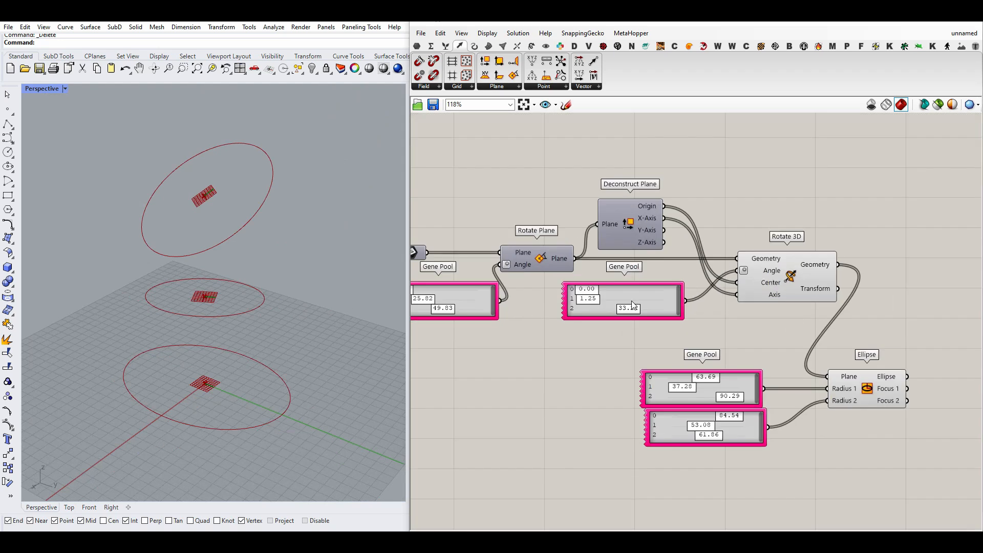
drag(644, 321, 597, 301)
right_drag(332, 302, 252, 314)
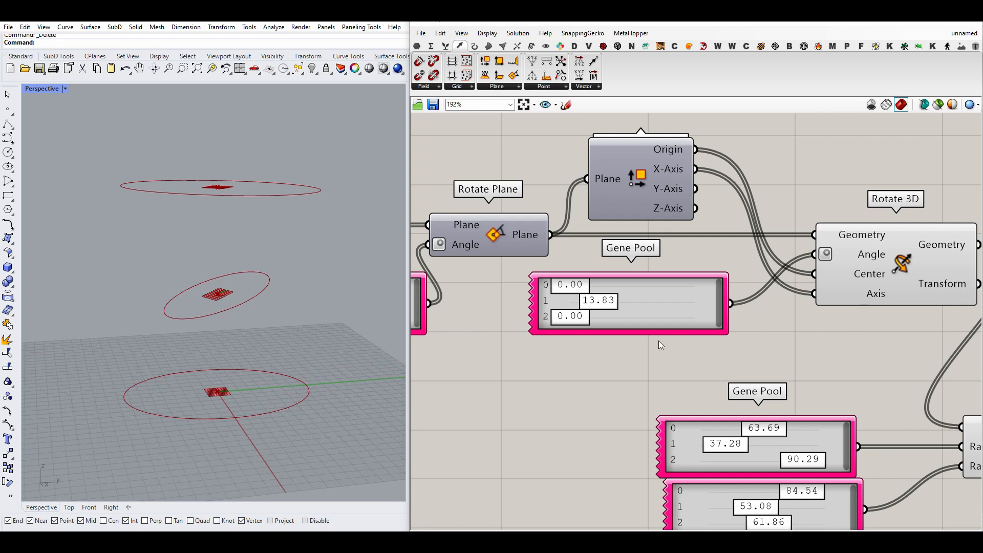
Step: Set the upper radius Gene Pool's first two values to 56.35 and 71.25, keeping the pools wired to Radius 1 and Radius 2
drag(576, 290, 529, 316)
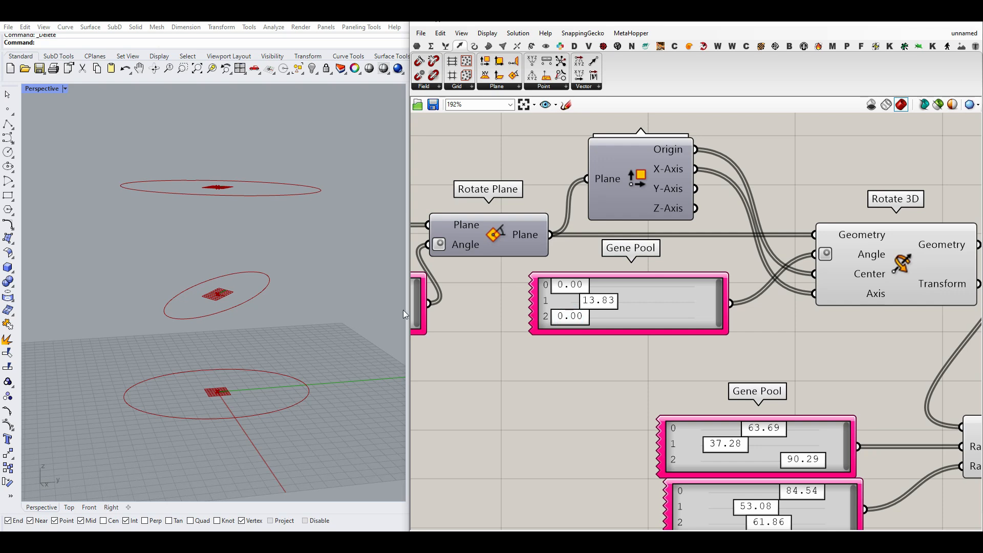
right_drag(328, 286, 285, 320)
scroll(555, 207, down, 2)
scroll(760, 391, up, 3)
right_click(740, 363)
click(730, 319)
right_drag(777, 356, 691, 360)
drag(699, 371, 815, 394)
drag(540, 374, 573, 358)
right_drag(277, 365, 279, 332)
drag(705, 446, 816, 395)
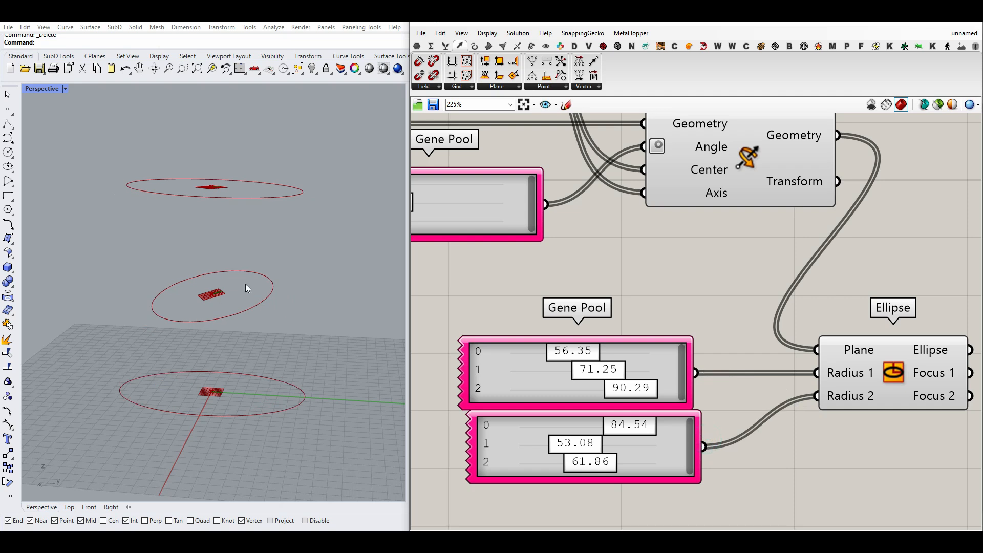
right_drag(248, 285, 256, 372)
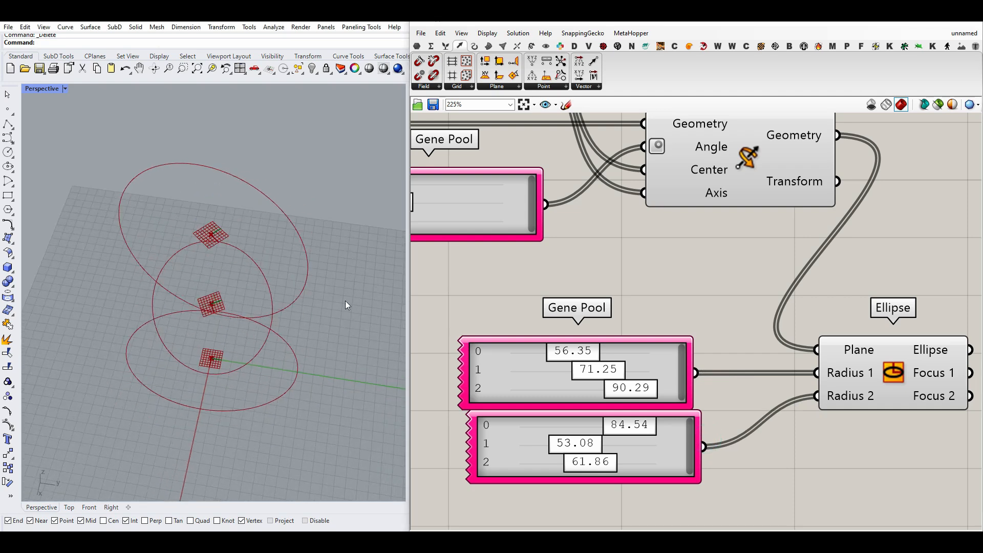
Step: Move the Ellipse component and its two radius Gene Pools into line with Rotate 3D's Geometry output
scroll(669, 261, down, 5)
drag(631, 393, 433, 321)
drag(610, 341, 900, 223)
click(886, 201)
click(906, 287)
right_drag(169, 310, 197, 258)
right_drag(916, 236, 686, 259)
scroll(686, 259, up, 3)
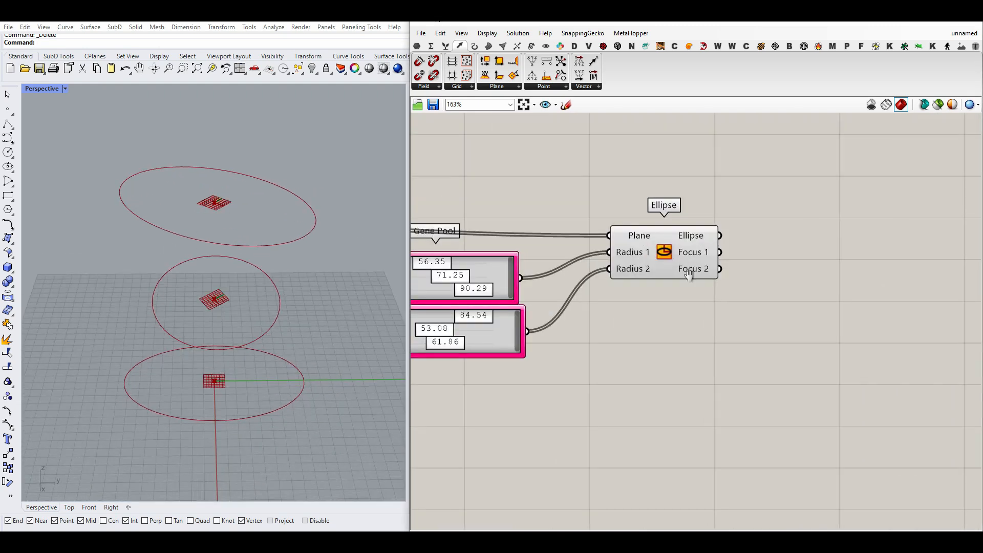
Step: Add a Divide Curve component, connect the Ellipse output to its Curve input, and place it level with Ellipse
click(474, 46)
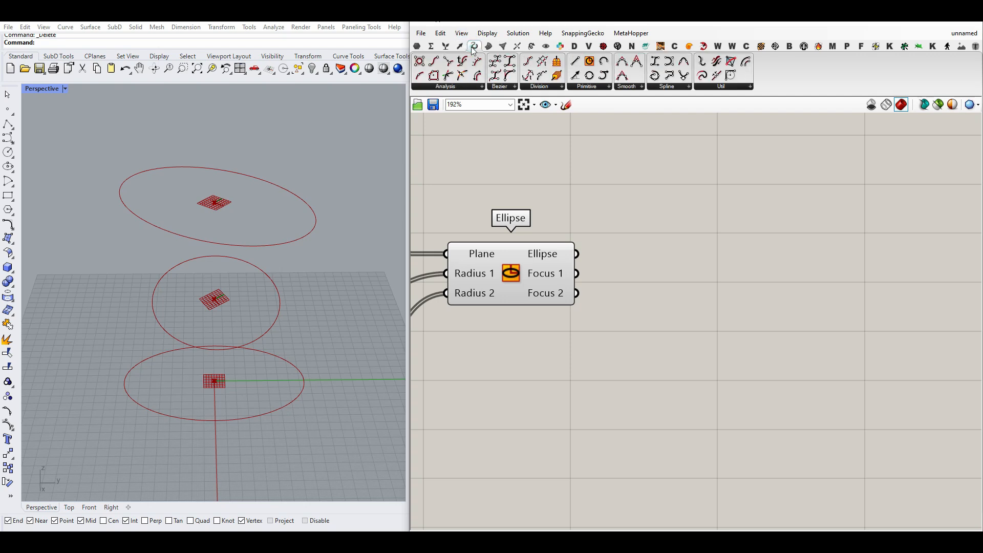
drag(525, 62, 677, 330)
drag(577, 254, 609, 308)
drag(665, 332, 785, 279)
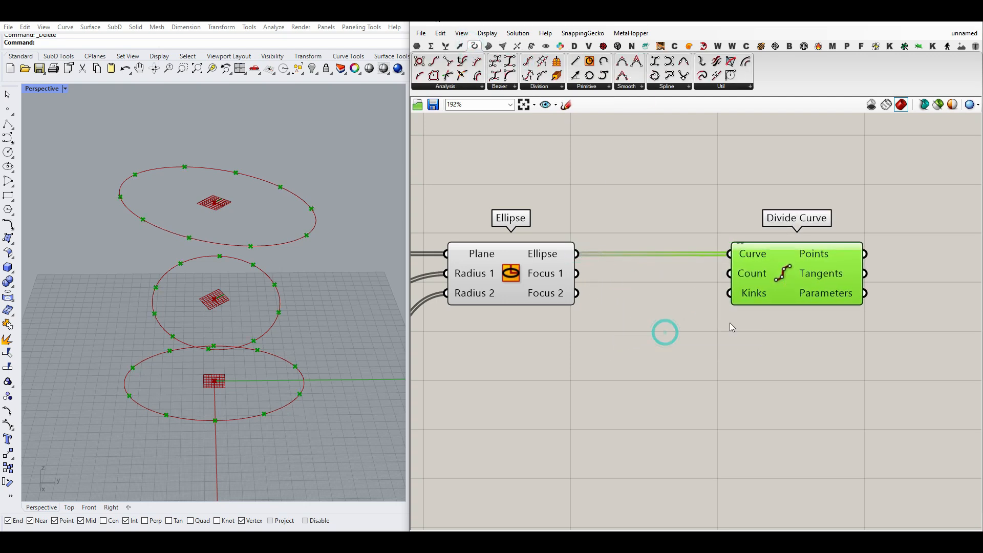
Step: Add a Number Slider with a minimum of 3, connect it to Divide Curve's Count input, and set it to 14
double_click(606, 361)
text(3.3)
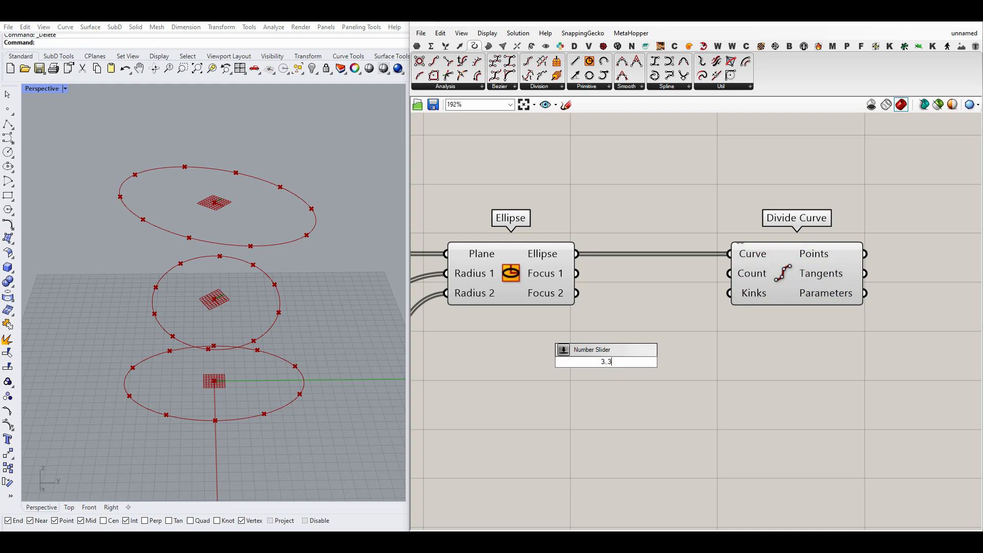
text(..3)
key(Return)
drag(709, 362, 729, 274)
drag(605, 363, 579, 350)
right_drag(863, 312, 679, 341)
scroll(679, 345, down, 2)
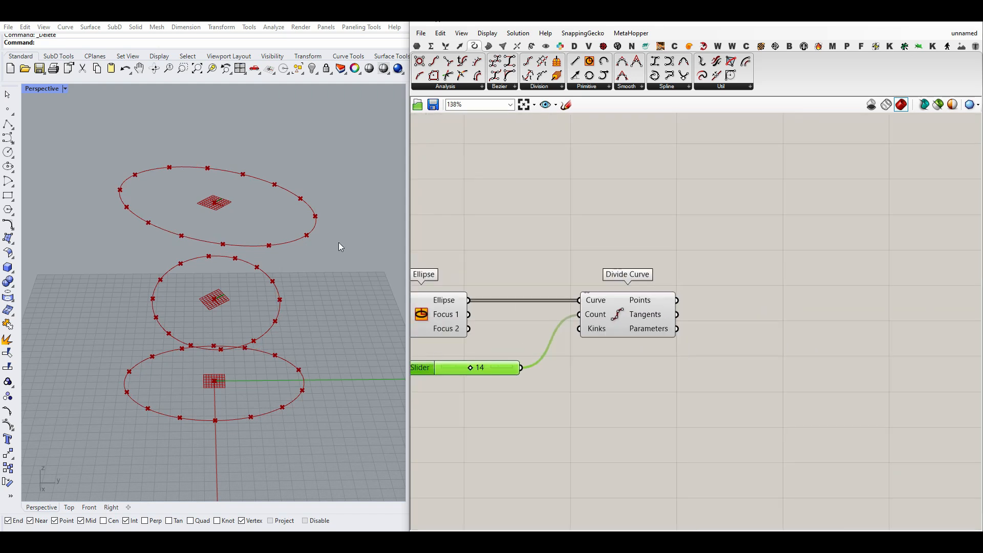
Step: Add a Point List component fed by Divide Curve's Points and bake its index labels
click(547, 47)
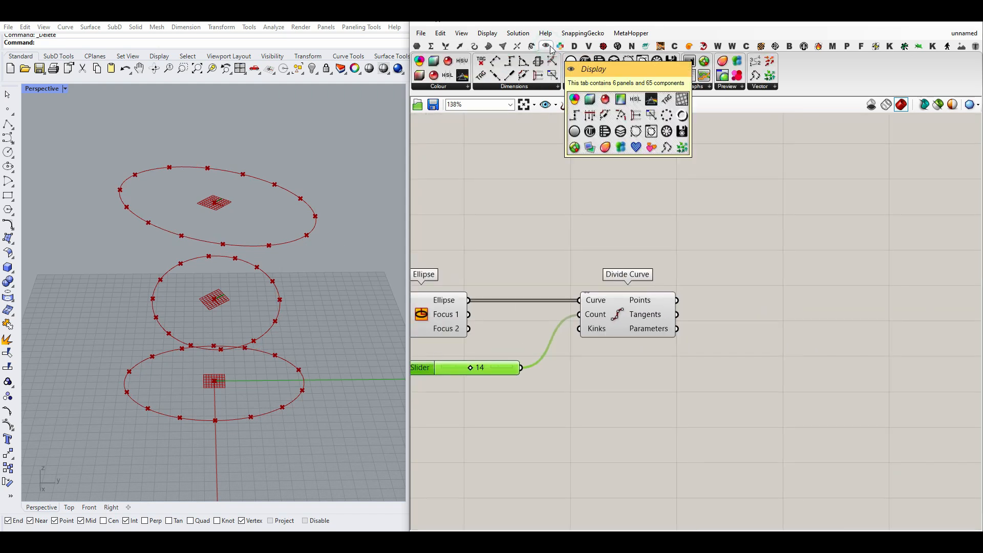
drag(757, 63, 748, 309)
drag(677, 300, 723, 303)
right_click(750, 311)
right_click(758, 303)
click(775, 344)
click(780, 442)
Step: Inspect the point numbering on the three ellipses and undo the label bake
scroll(234, 413, up, 5)
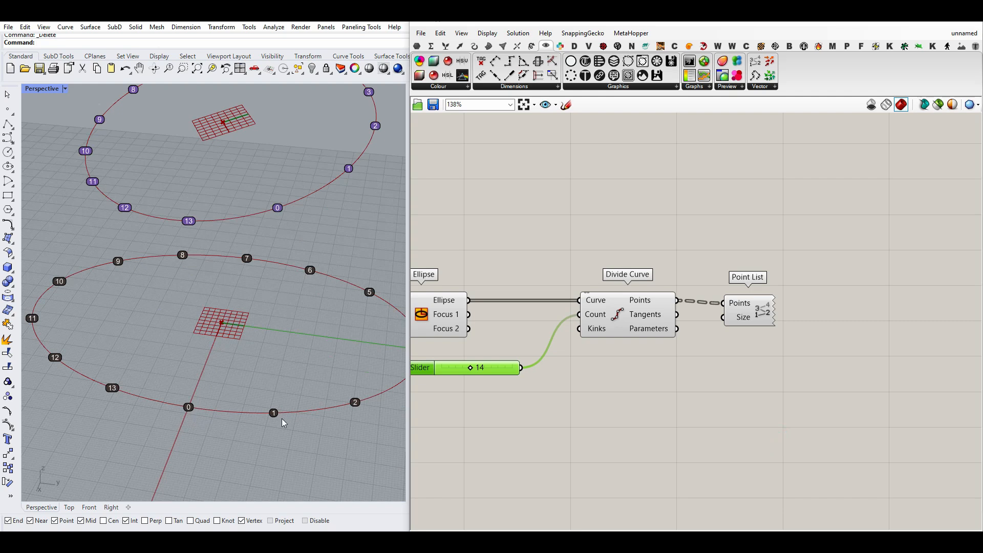
scroll(116, 389, down, 4)
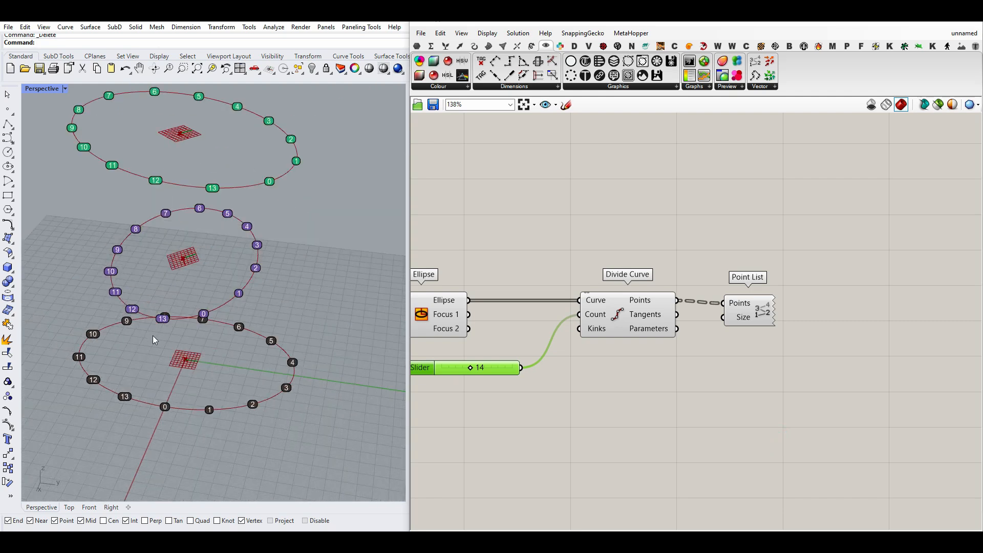
scroll(170, 296, up, 4)
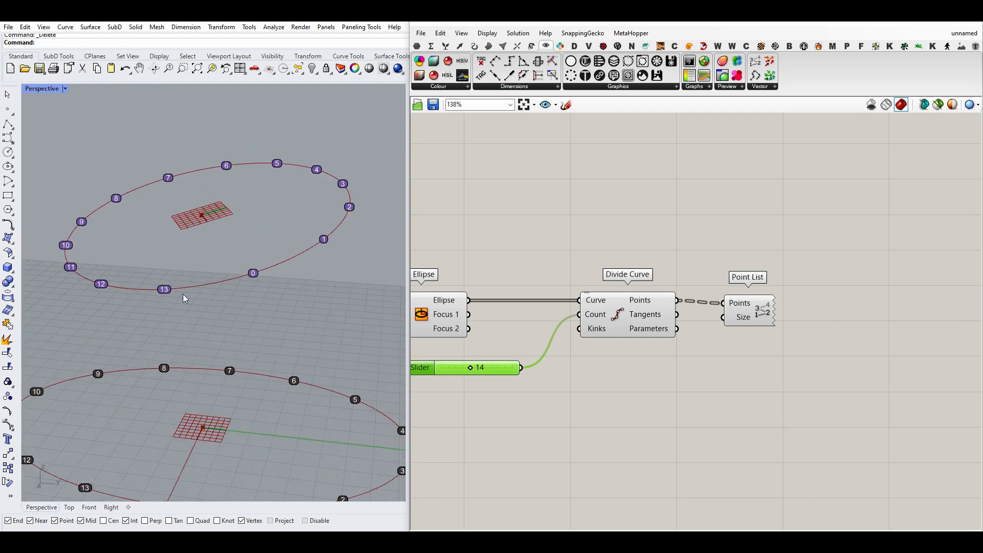
scroll(200, 297, down, 3)
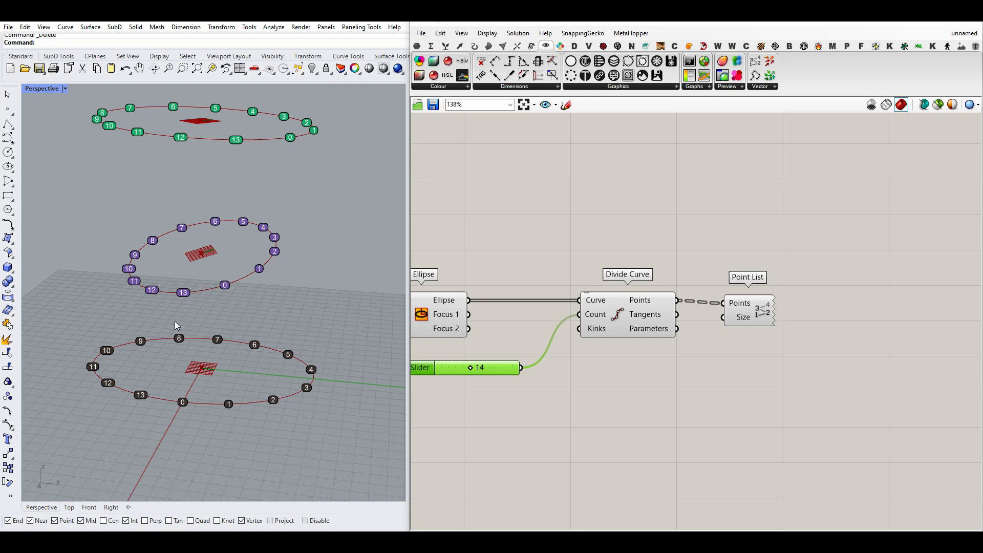
drag(134, 302, 112, 199)
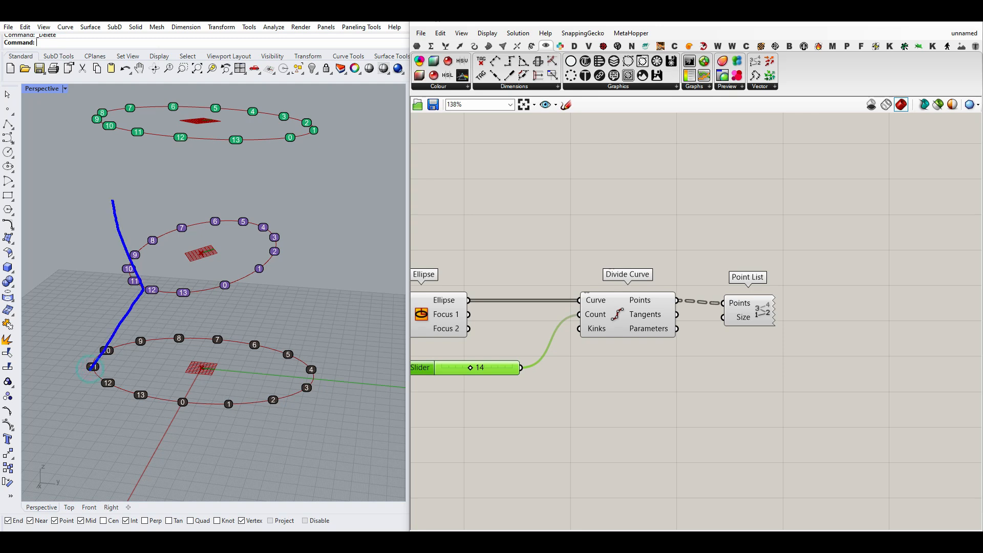
mouse_move(223, 297)
mouse_down()
mouse_move(87, 242)
mouse_move(238, 265)
mouse_up()
key(Escape)
key(ctrl+z)
Step: Add a Param Viewer above Point List and connect Divide Curve's Points output to it
right_drag(711, 306, 576, 300)
drag(620, 307, 646, 307)
click(417, 45)
drag(661, 61, 656, 199)
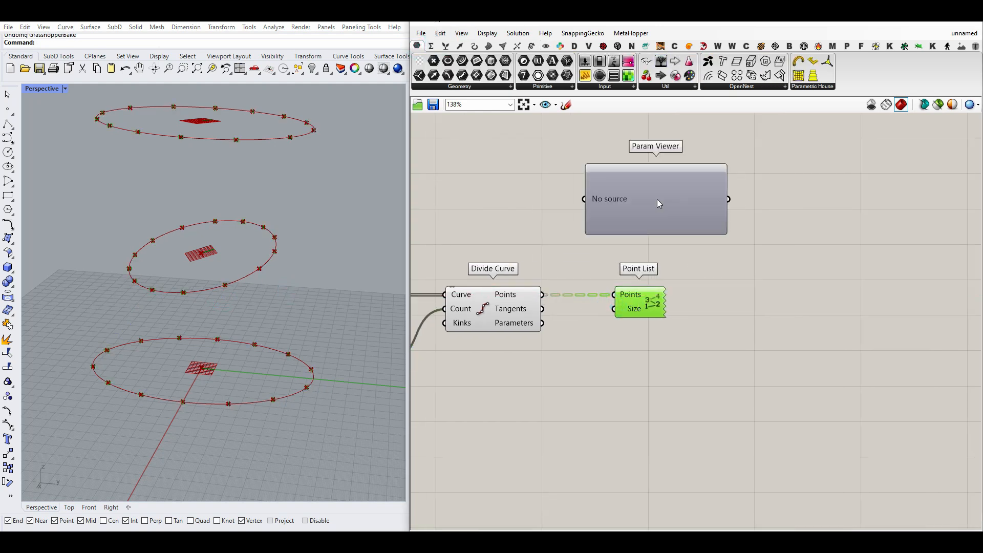
drag(542, 295, 584, 198)
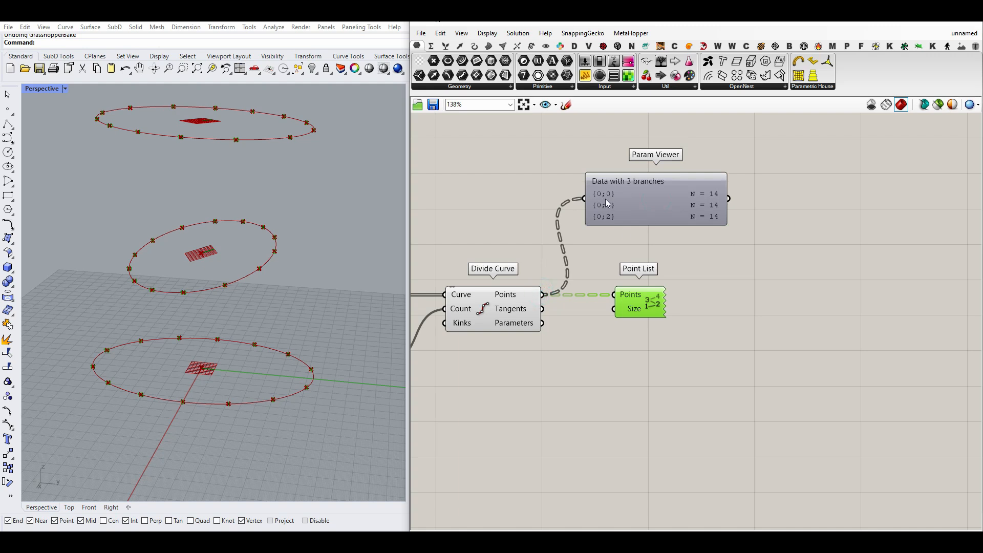
Step: Simplify the data tree of Divide Curve's Points output
right_click(515, 291)
click(540, 369)
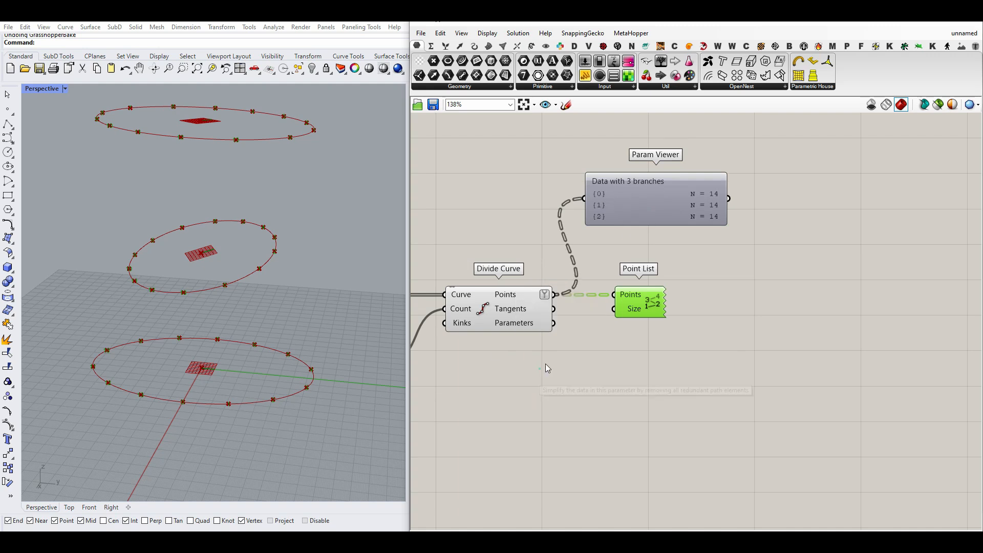
scroll(546, 323, up, 3)
right_drag(736, 245, 673, 356)
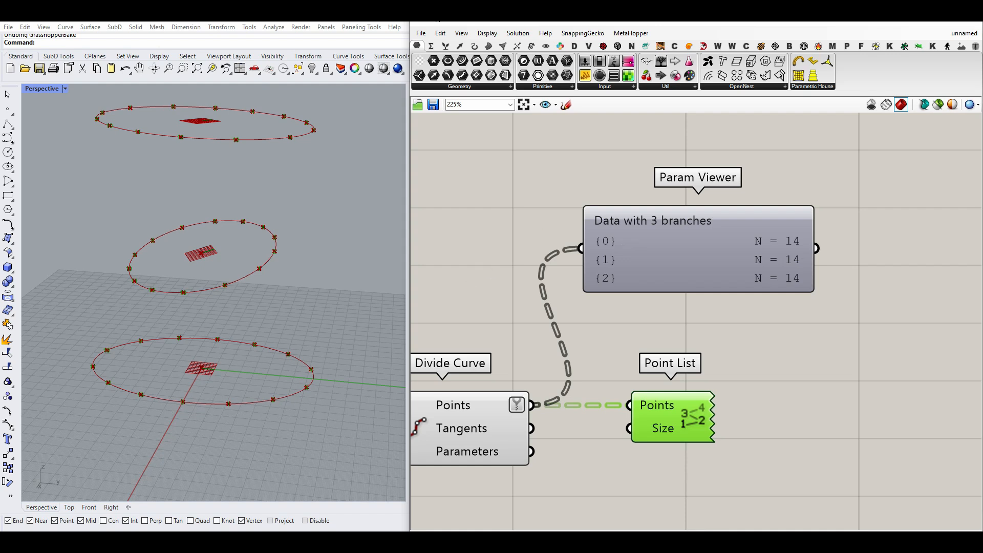
drag(597, 242, 333, 352)
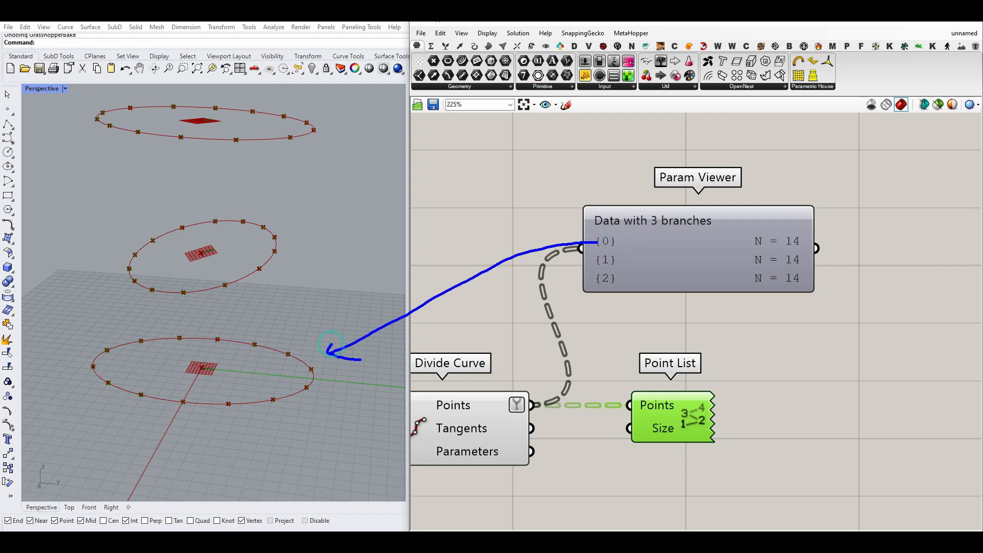
drag(589, 261, 287, 246)
drag(588, 281, 327, 149)
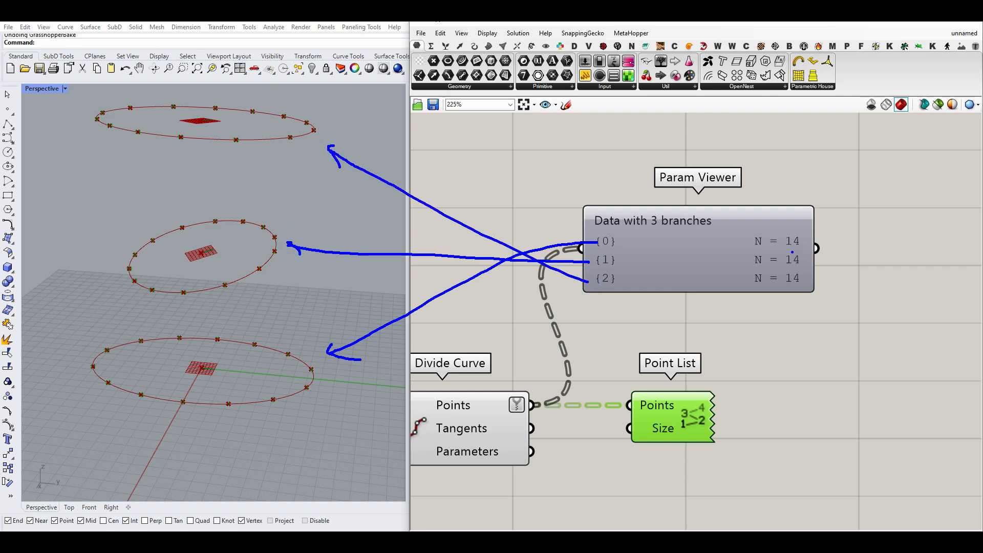
key(Escape)
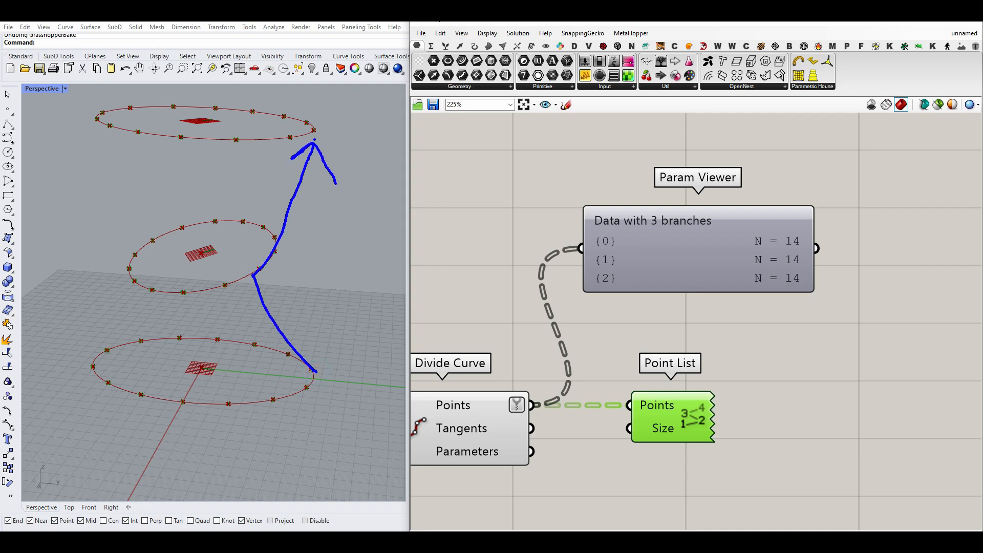
Step: Add a Flip Matrix component after Divide Curve and connect the Points output to its Data input
click(445, 46)
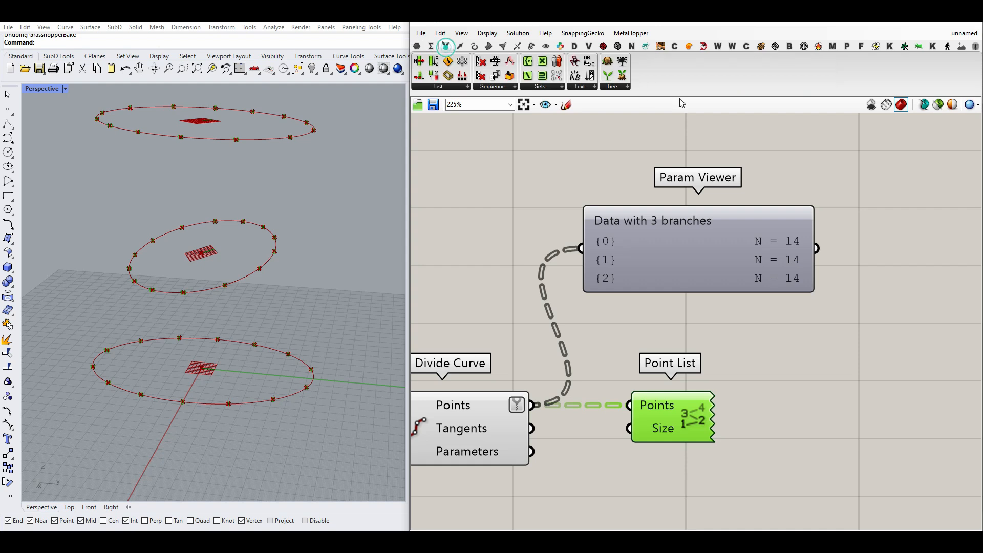
click(614, 86)
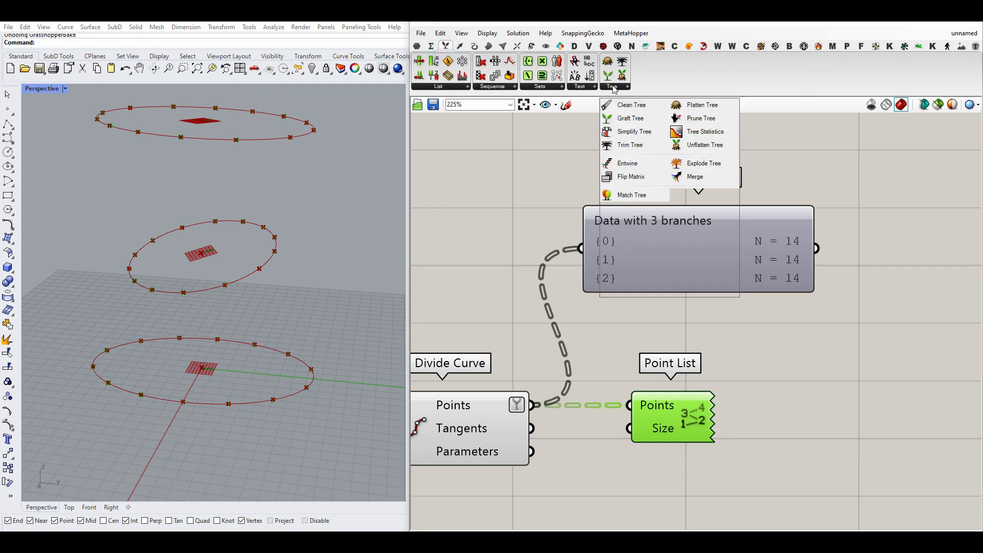
click(632, 177)
click(613, 370)
drag(551, 387, 555, 379)
Step: Feed Flip Matrix's Data output into Point List and the Param Viewer, and move the viewer clear of the other components
drag(687, 419, 751, 418)
drag(681, 415, 664, 375)
drag(664, 374, 621, 296)
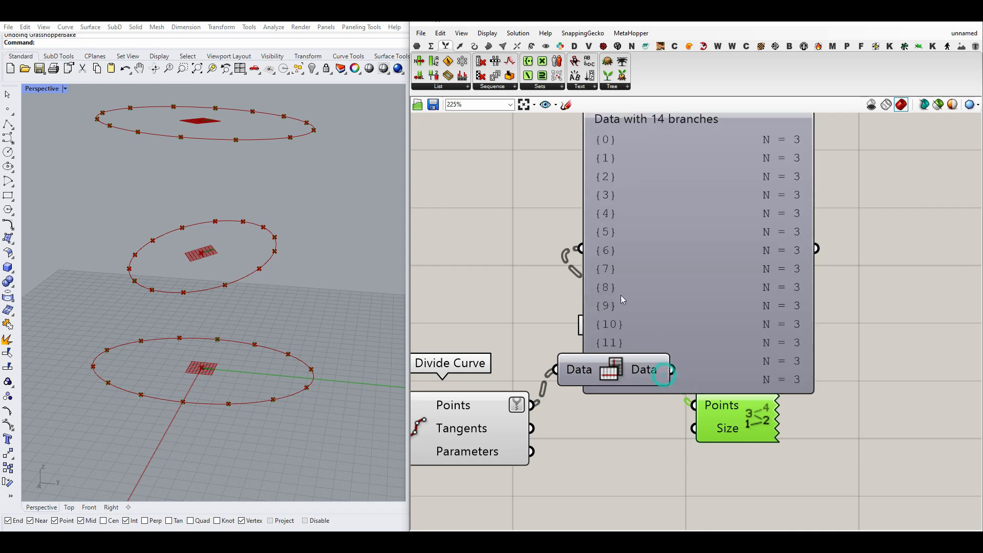
right_drag(708, 353, 629, 446)
drag(627, 399, 776, 313)
right_drag(753, 423, 754, 378)
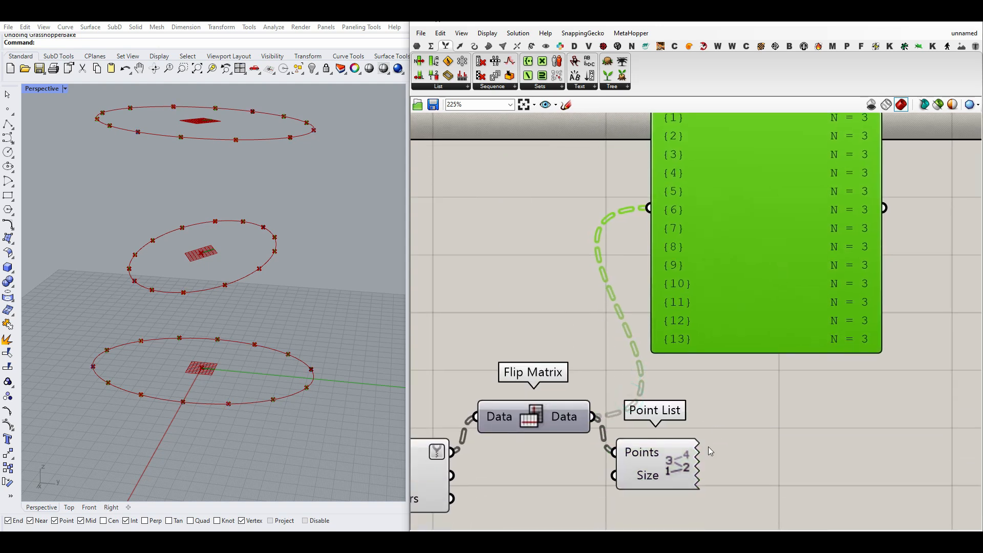
Step: Bake the Point List with default attributes, inspect the numbering between the ellipses, and undo the bake
right_click(685, 467)
click(706, 505)
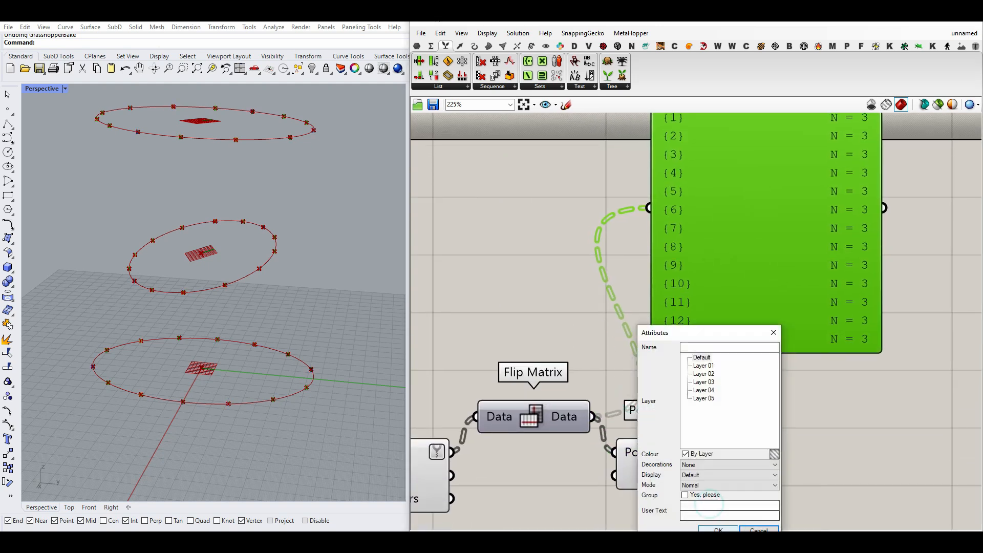
click(715, 527)
right_drag(351, 457, 275, 392)
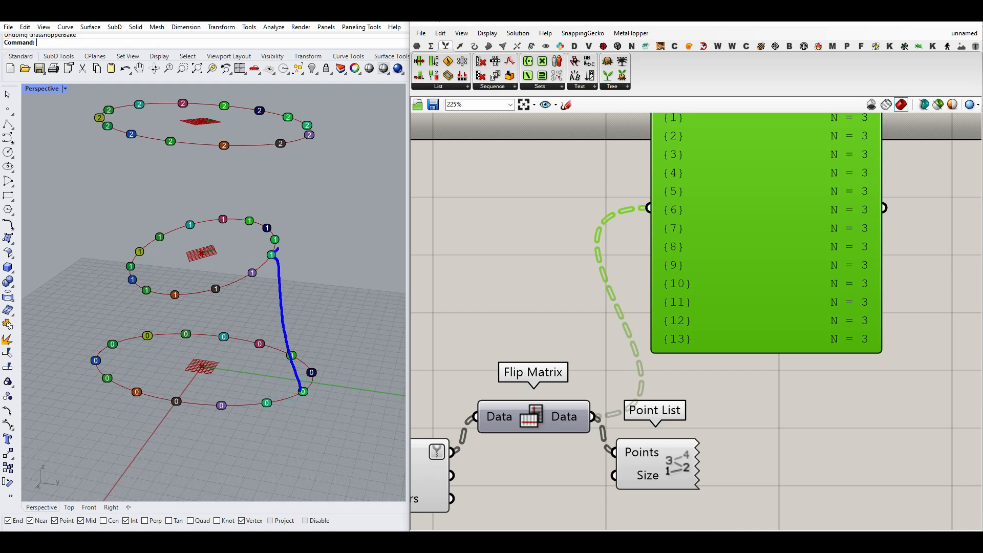
key(Escape)
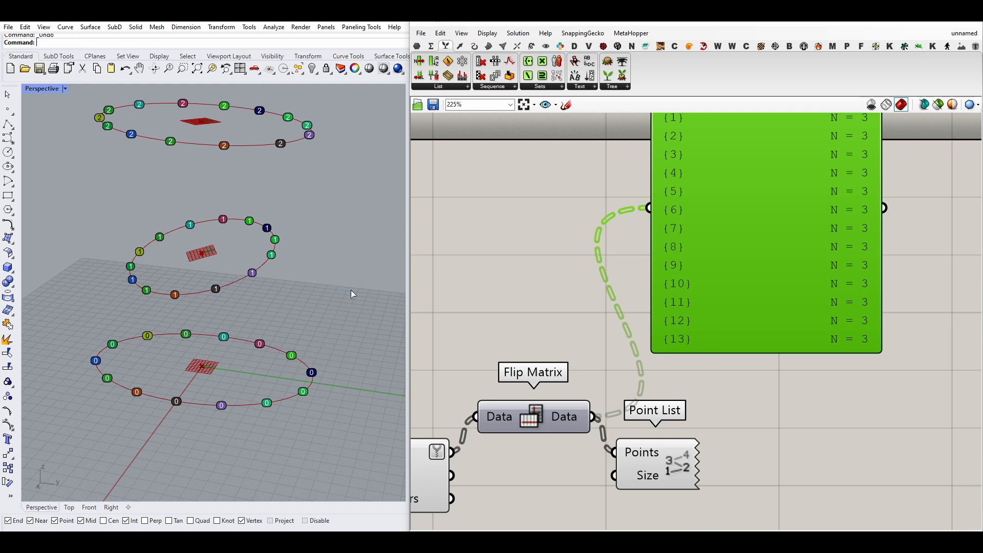
click(351, 290)
key(ctrl+z)
Step: Delete the Param Viewer and the Point List component
click(696, 270)
key(Delete)
click(670, 452)
key(Delete)
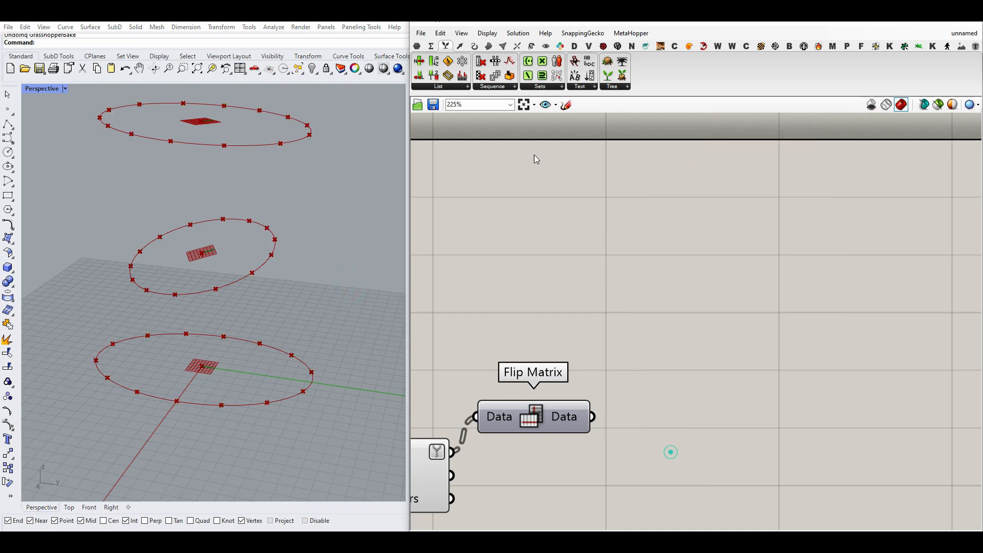
Step: Add a Point Order component and connect Flip Matrix's Data output to its Points input
click(546, 45)
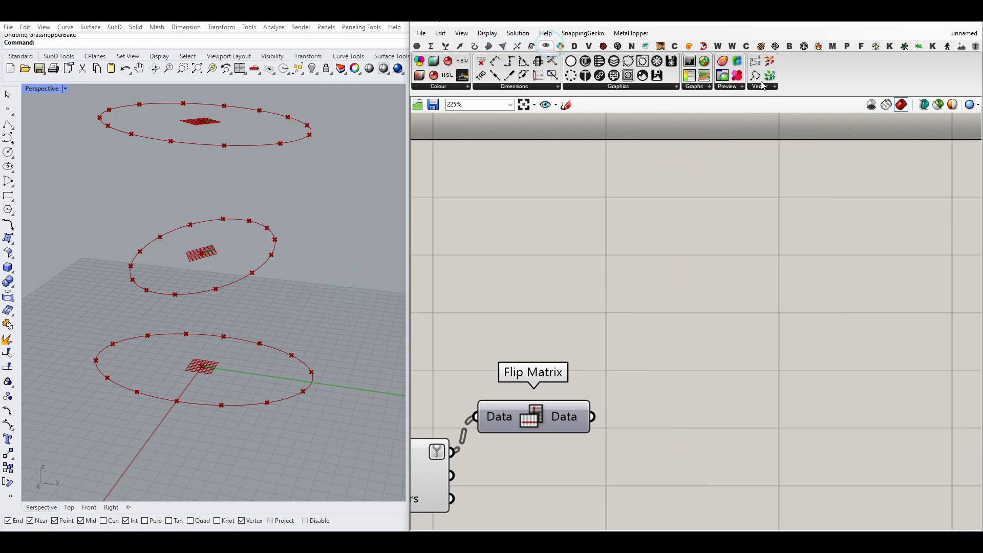
drag(756, 76, 688, 414)
drag(592, 416, 648, 417)
right_drag(215, 361, 247, 363)
Step: Raise the Divide Curve Count slider to 23
right_drag(491, 309, 645, 310)
scroll(646, 309, down, 5)
right_drag(572, 364, 641, 361)
scroll(551, 424, up, 4)
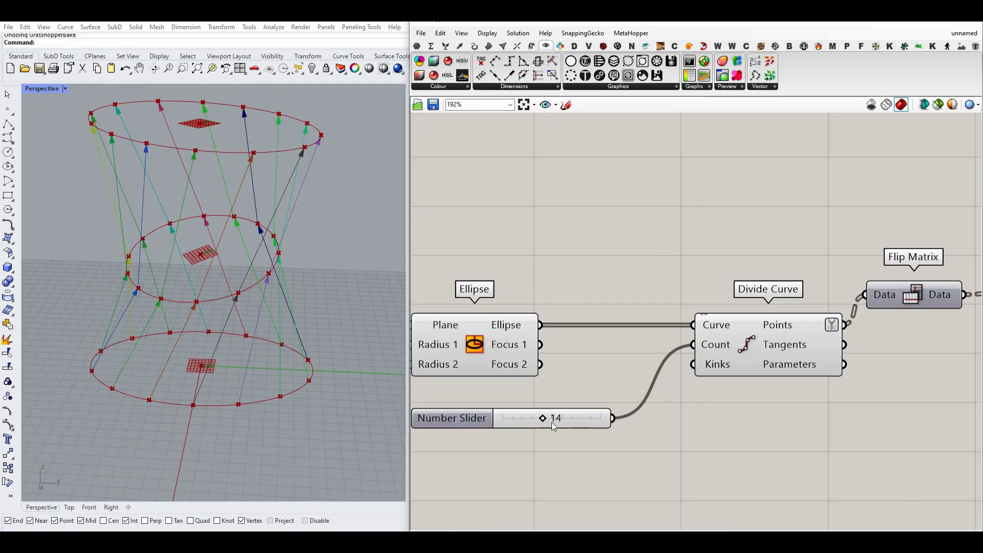
drag(543, 420, 575, 417)
right_drag(246, 361, 203, 396)
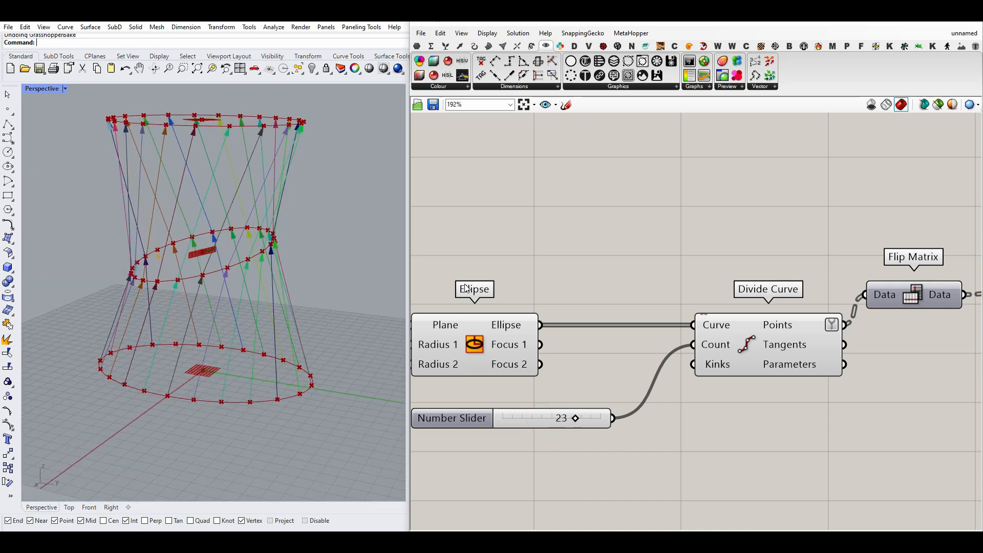
Step: Set the first value of the Radius 1 Gene Pool to 80.89
right_drag(492, 289, 632, 301)
right_drag(435, 383, 607, 352)
drag(510, 340, 545, 341)
right_drag(246, 343, 254, 362)
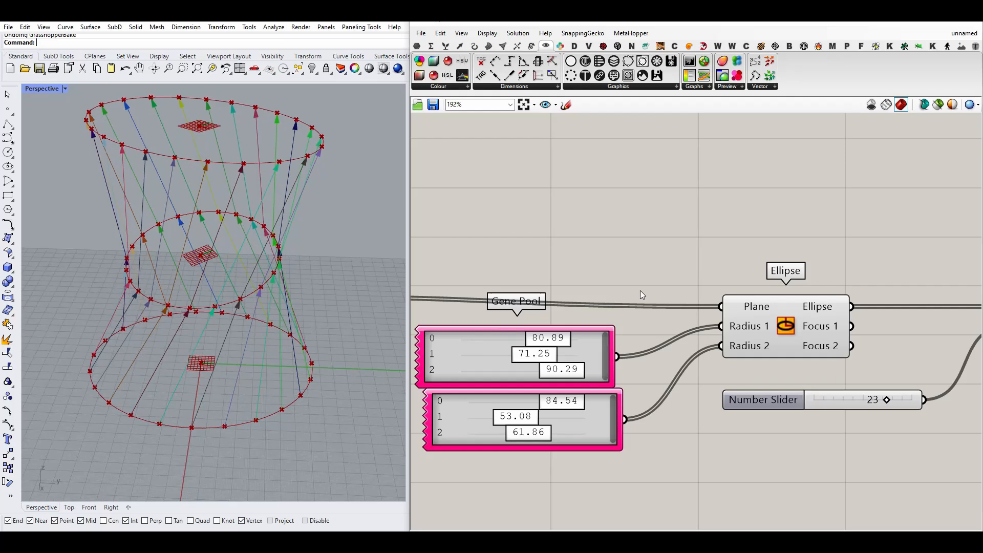
Step: Move the Point Order component closer to Flip Matrix and level with its output
scroll(643, 289, down, 4)
right_drag(920, 285, 726, 312)
scroll(742, 315, up, 4)
drag(794, 340, 695, 334)
click(734, 383)
right_drag(734, 383, 576, 407)
scroll(641, 346, up, 4)
drag(648, 361, 662, 363)
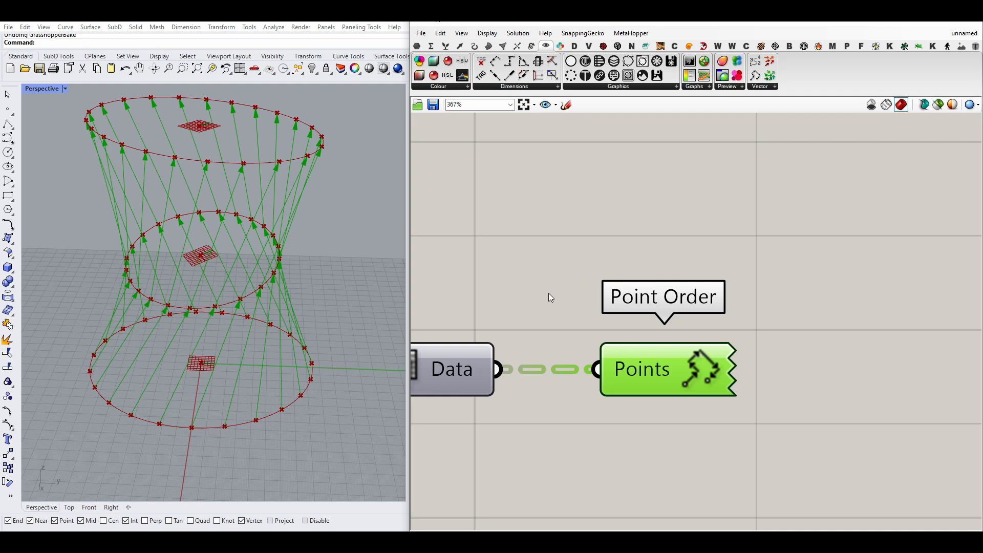
Step: Add a PolyLine component below Point Order and connect Flip Matrix's Data output to its Vertices input
click(475, 47)
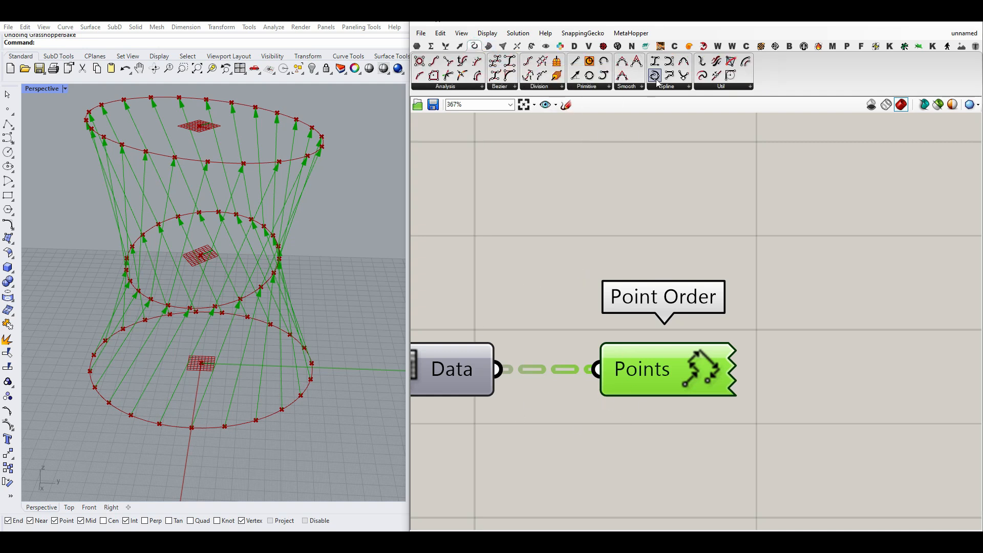
drag(670, 76, 686, 451)
right_drag(686, 451, 685, 413)
drag(496, 330, 561, 392)
click(624, 284)
Step: Delete the Point Order component and move PolyLine into its place beside Flip Matrix
click(674, 330)
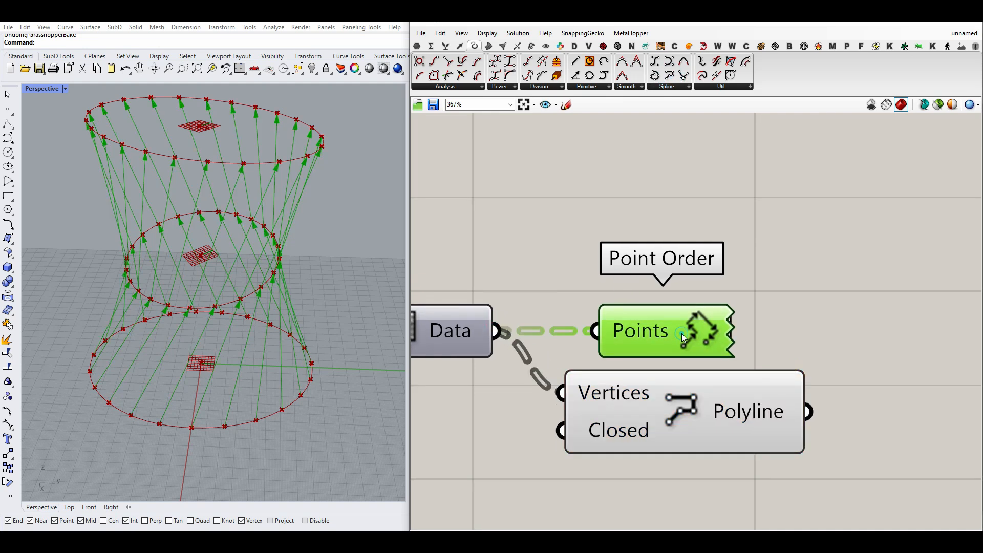
key(Delete)
drag(662, 398, 679, 333)
click(577, 259)
Step: Select the components upstream of PolyLine and turn off their viewport preview
mouse_move(180, 357)
right_down()
mouse_move(178, 323)
mouse_move(180, 338)
right_up()
right_drag(611, 285, 748, 351)
scroll(747, 351, down, 7)
scroll(699, 367, down, 3)
drag(678, 416, 412, 332)
right_click(526, 261)
click(564, 277)
right_drag(231, 298, 160, 368)
Step: Randomize the values of both Gene Pools feeding the Ellipse's Radius 1 and Radius 2 inputs
right_drag(566, 370, 569, 314)
scroll(570, 314, up, 4)
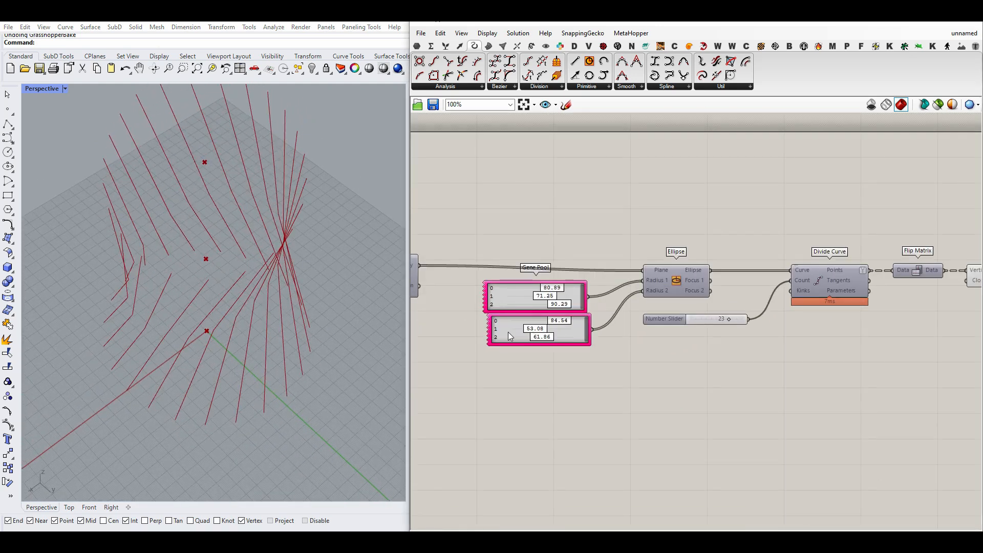
right_click(549, 287)
click(581, 378)
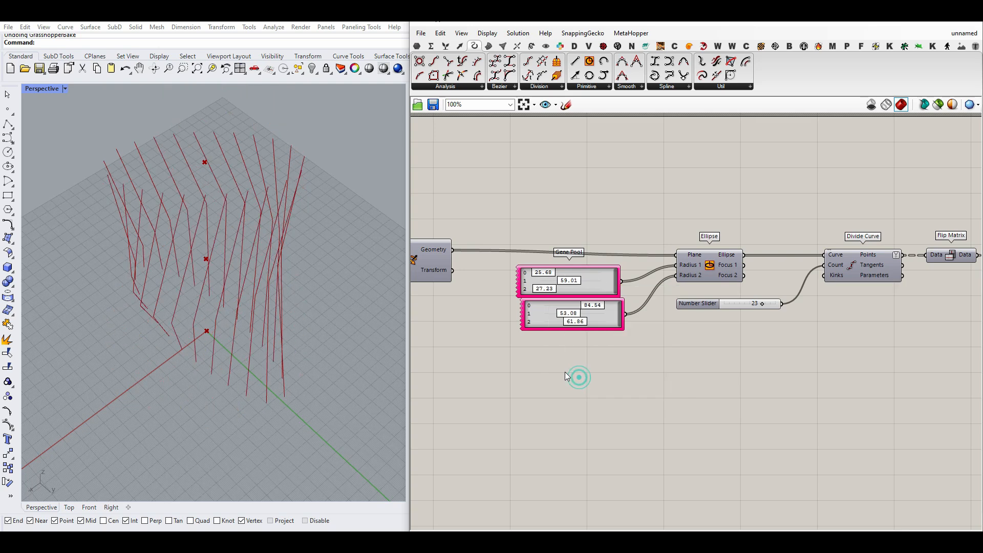
right_click(534, 318)
click(555, 408)
right_drag(197, 335, 186, 360)
Step: Inspect the PolyLine component's resulting curves in the viewport
right_drag(835, 292, 659, 308)
right_drag(906, 288, 703, 309)
scroll(702, 309, up, 3)
click(621, 292)
click(539, 400)
right_drag(146, 280, 217, 301)
scroll(205, 328, up, 3)
Step: Add an Offset Curve component and connect PolyLine's Polyline output to its Curve input
right_drag(726, 305, 592, 353)
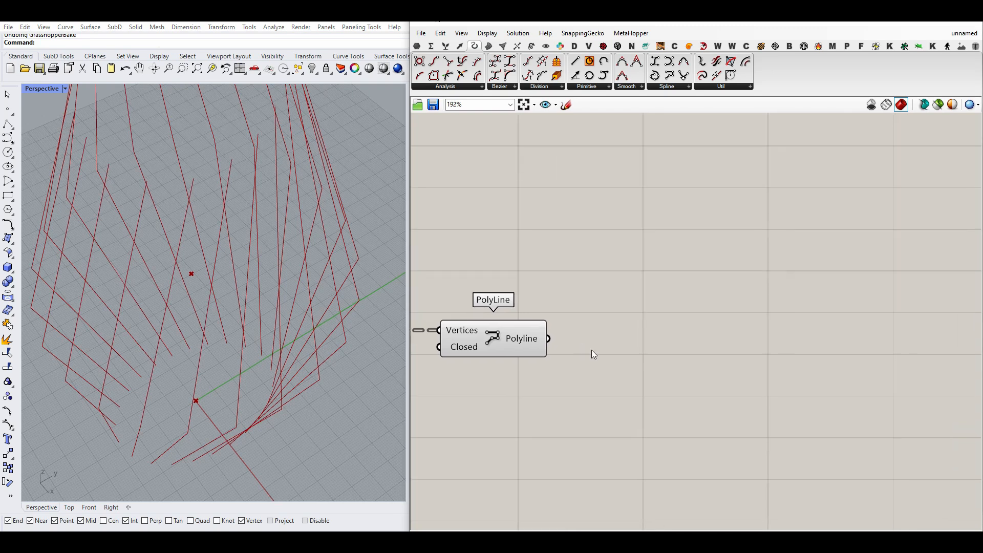
scroll(582, 351, up, 2)
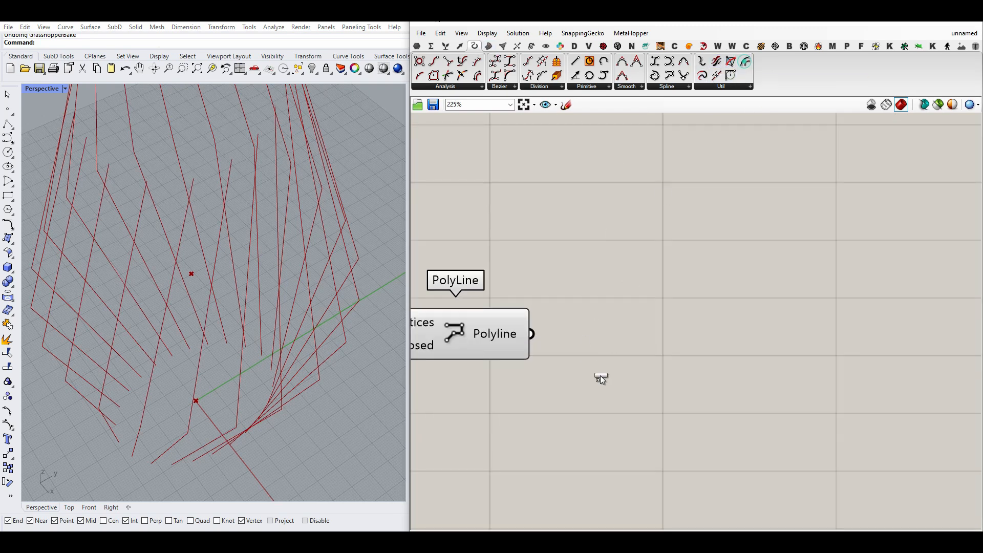
drag(601, 379, 606, 403)
drag(532, 334, 743, 332)
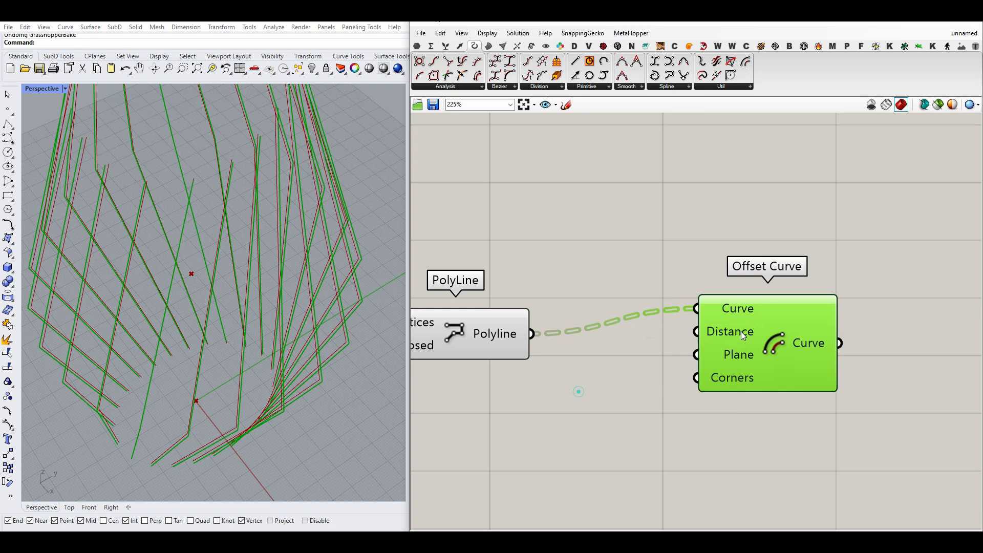
click(612, 352)
Step: Flatten PolyLine's Polyline output and move Offset Curve farther from it to free up space
right_click(498, 335)
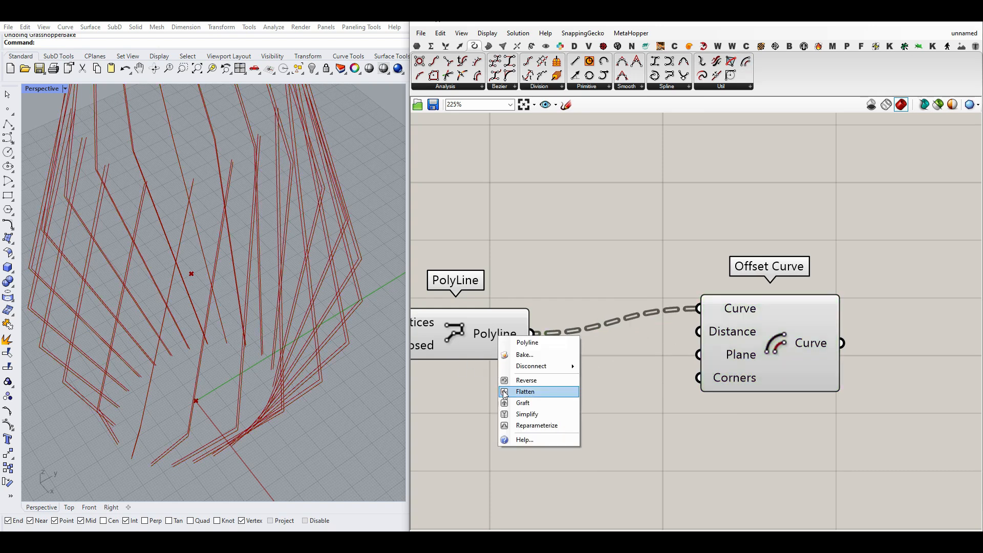
click(505, 393)
drag(735, 334, 794, 369)
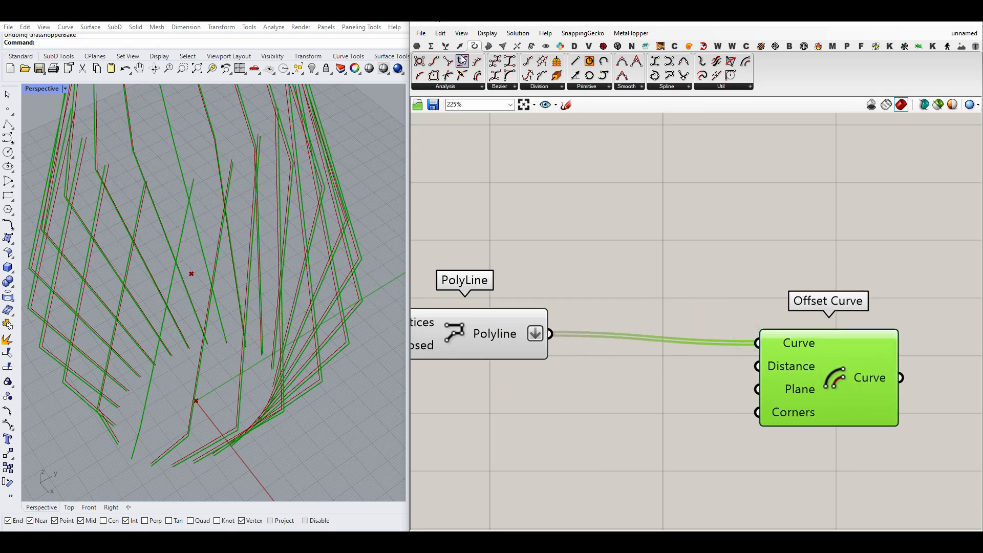
Step: Add a Planar component above the wire and connect PolyLine's Polyline output to its Curve input
click(444, 87)
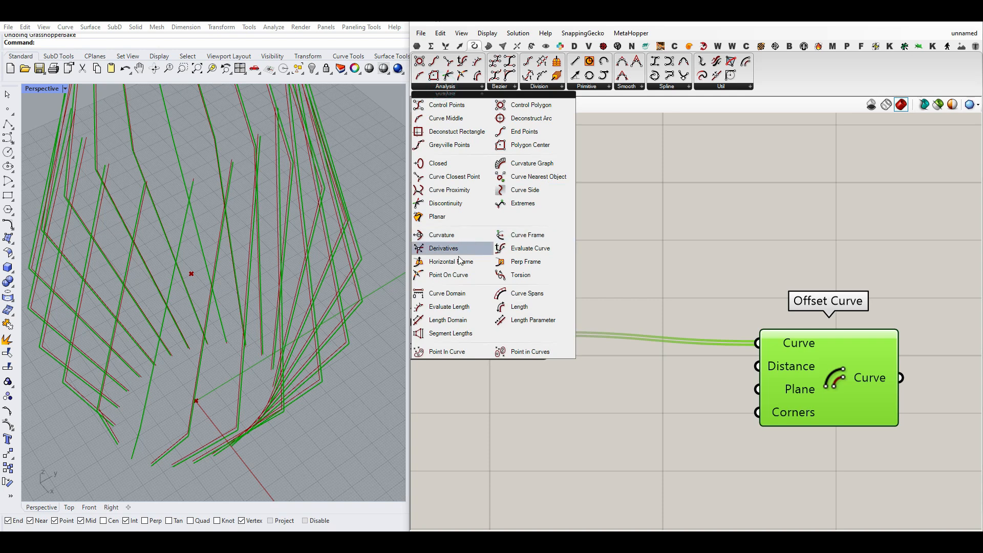
click(445, 217)
click(629, 263)
drag(544, 333, 566, 259)
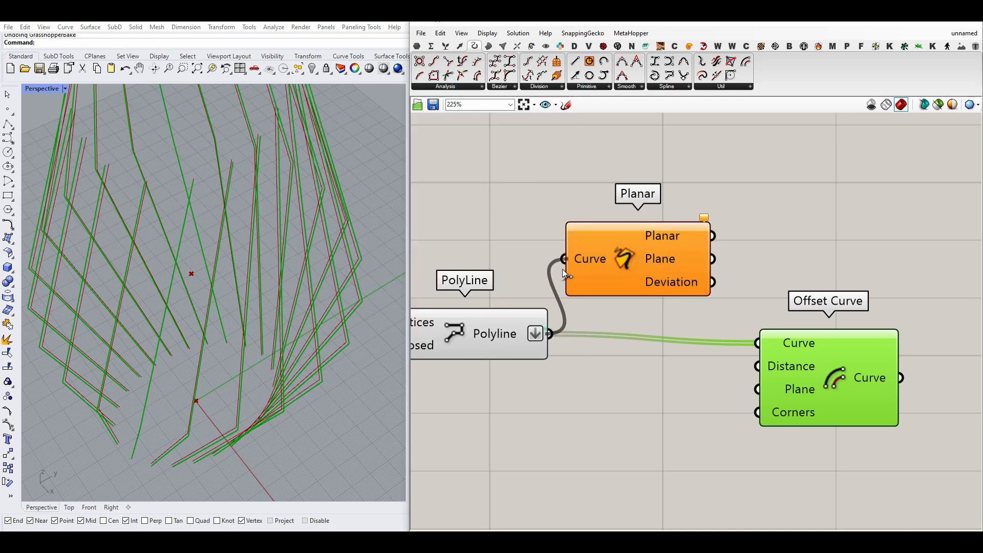
Step: Add a Panel connected to the Planar component's Planar output and read its list of values
right_drag(688, 330, 545, 328)
double_click(698, 225)
text(//)
key(Return)
drag(572, 239, 603, 224)
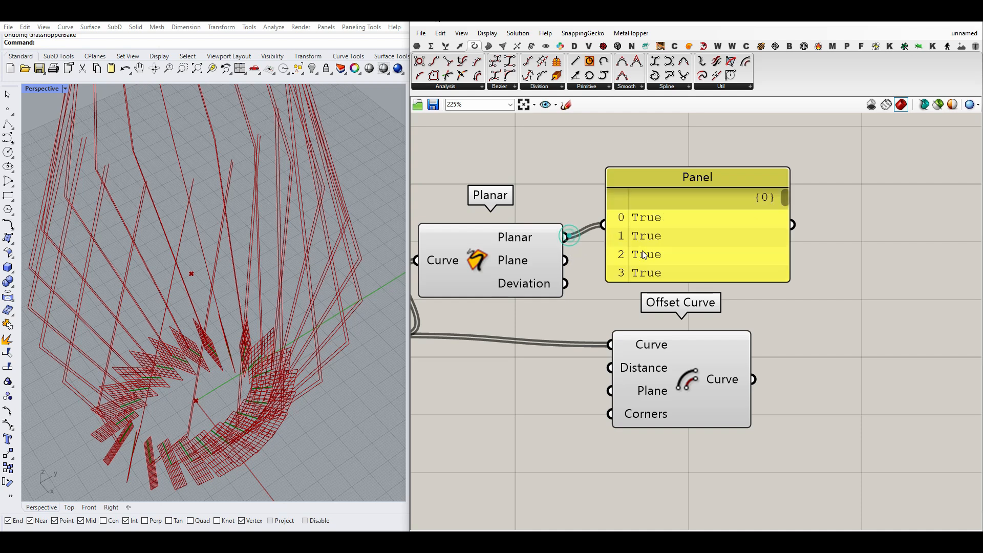
mouse_move(785, 199)
mouse_down()
mouse_move(785, 217)
mouse_move(785, 186)
mouse_move(784, 253)
mouse_move(785, 187)
mouse_up()
right_drag(223, 409, 226, 364)
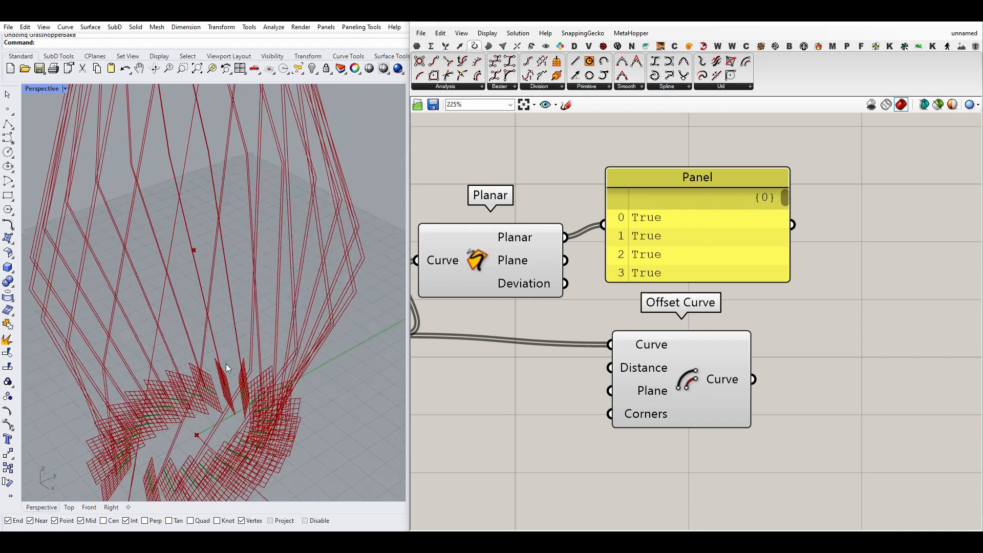
Step: Delete the Panel and the Planar component
click(692, 251)
key(Delete)
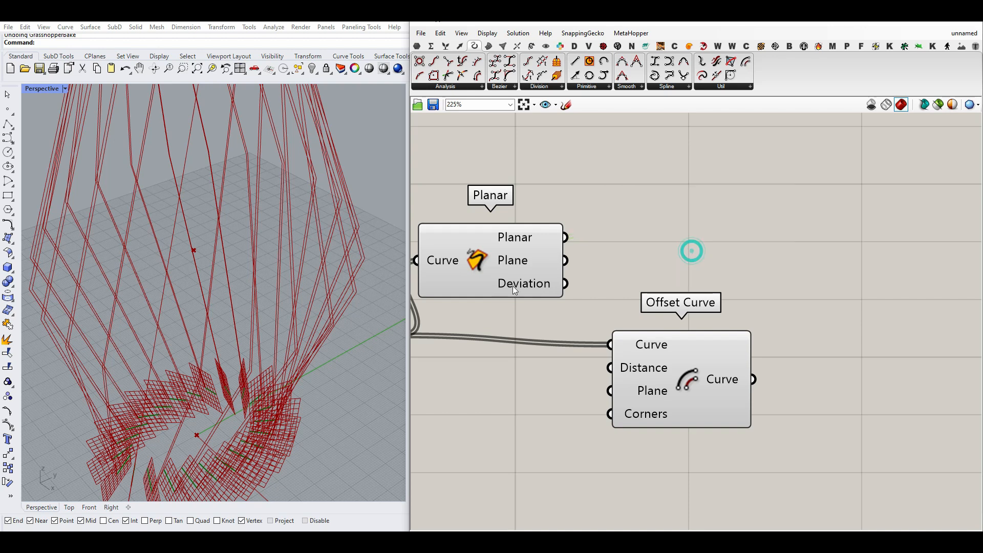
right_drag(477, 280, 579, 263)
click(575, 253)
key(Delete)
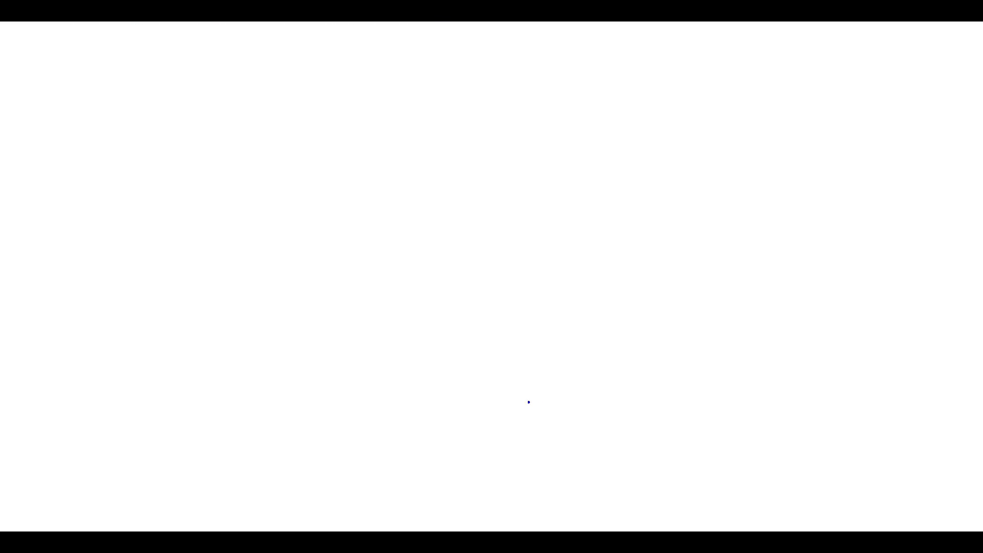
drag(500, 396, 526, 436)
click(412, 33)
drag(401, 37, 430, 61)
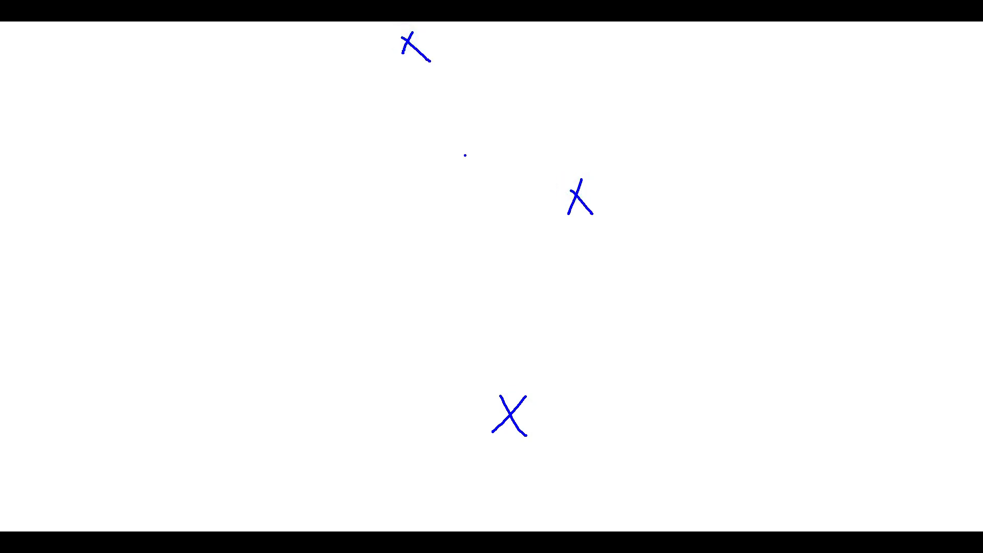
mouse_move(509, 405)
mouse_down()
mouse_move(541, 248)
mouse_move(579, 205)
mouse_move(398, 37)
mouse_up()
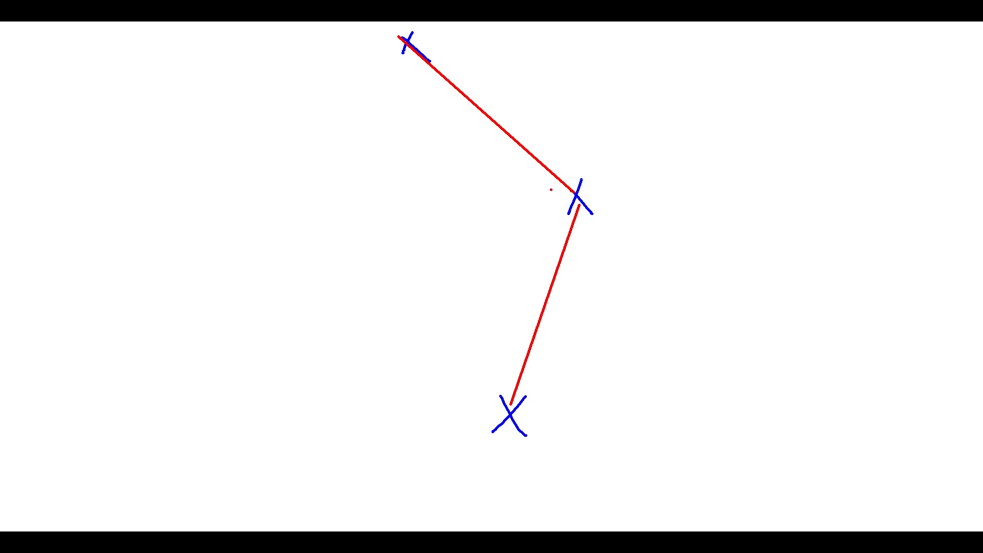
mouse_move(579, 175)
mouse_down()
mouse_move(568, 205)
mouse_move(600, 183)
mouse_up()
mouse_move(531, 121)
mouse_down()
mouse_move(484, 115)
mouse_move(485, 150)
mouse_up()
drag(505, 88, 535, 112)
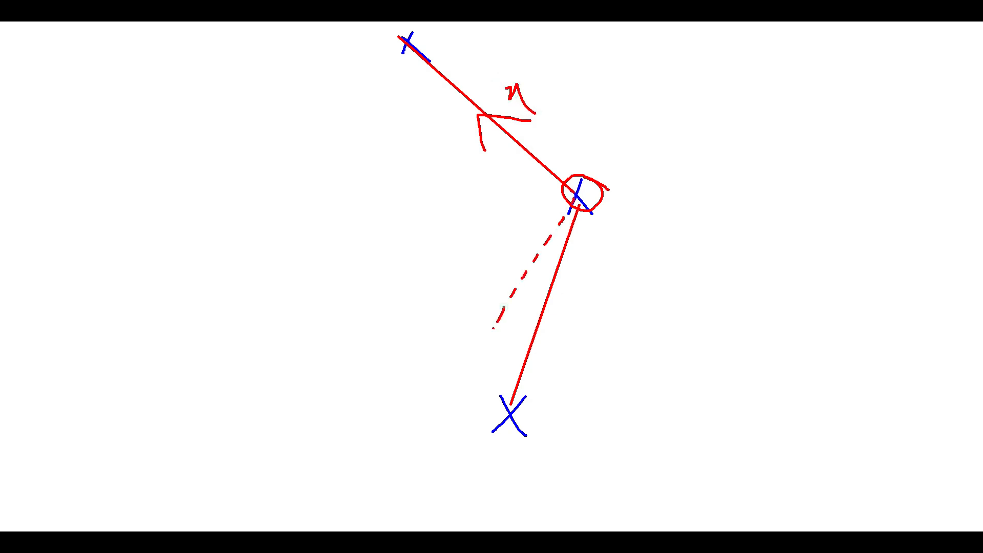
drag(473, 336, 509, 354)
drag(495, 276, 482, 303)
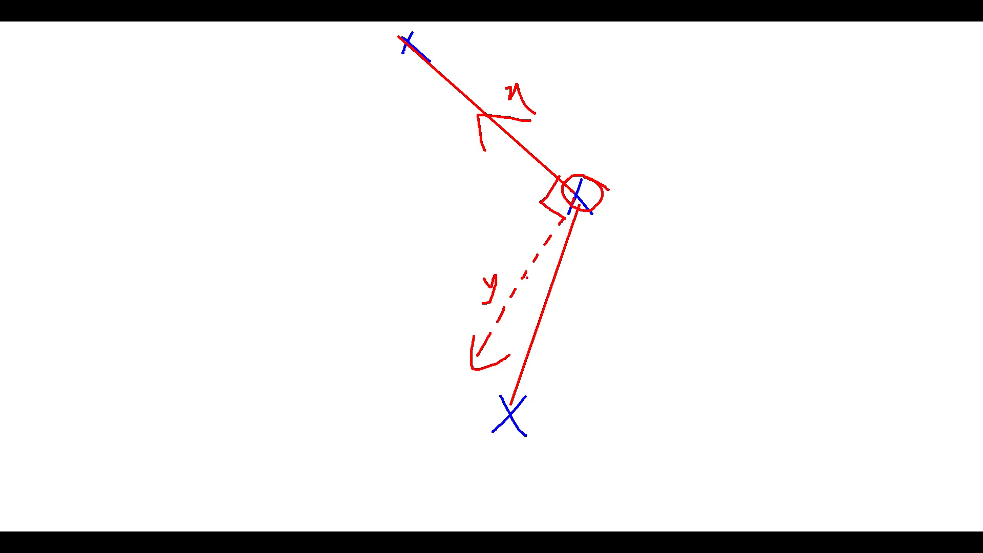
key(Escape)
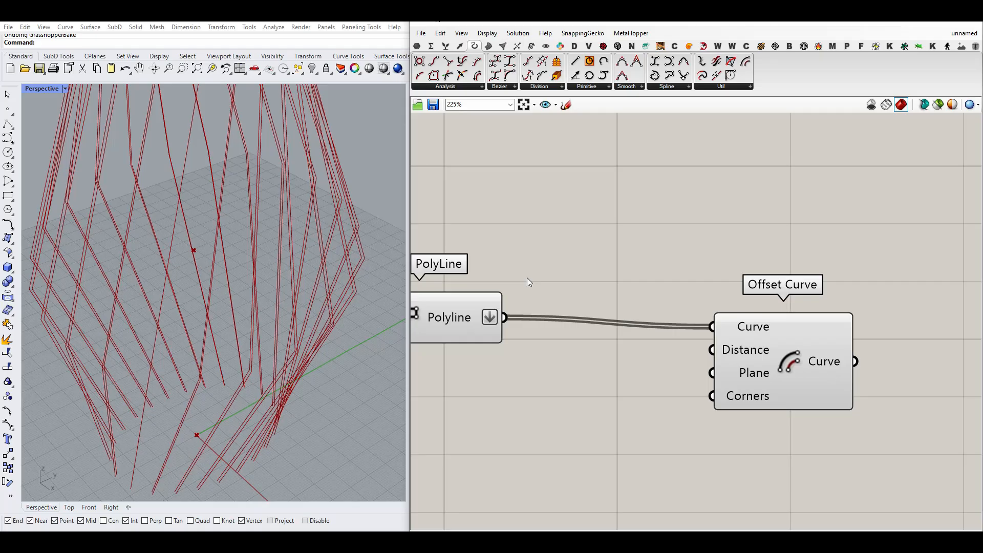
Step: Align Offset Curve with PolyLine and connect the Polyline output to its Plane input as well
drag(748, 377, 701, 368)
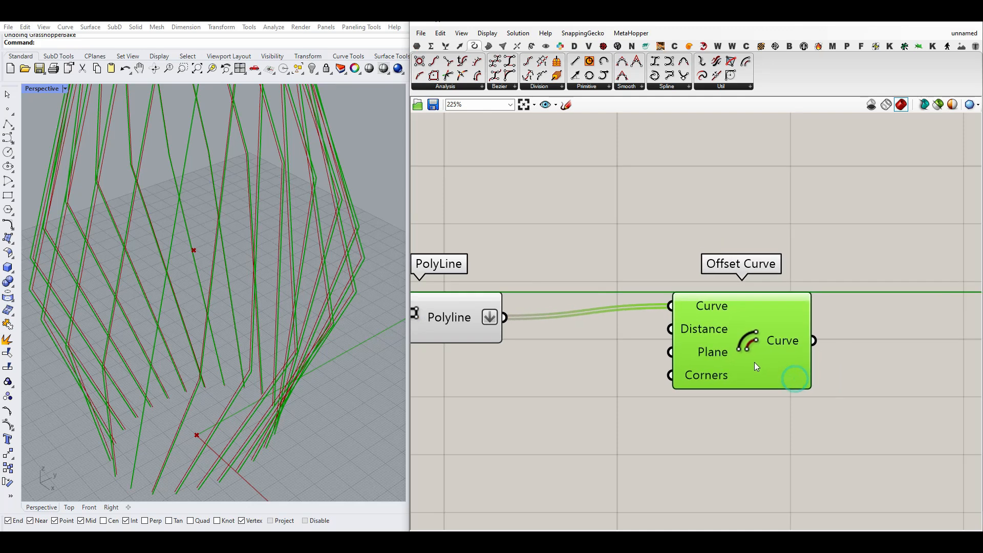
drag(504, 317, 663, 364)
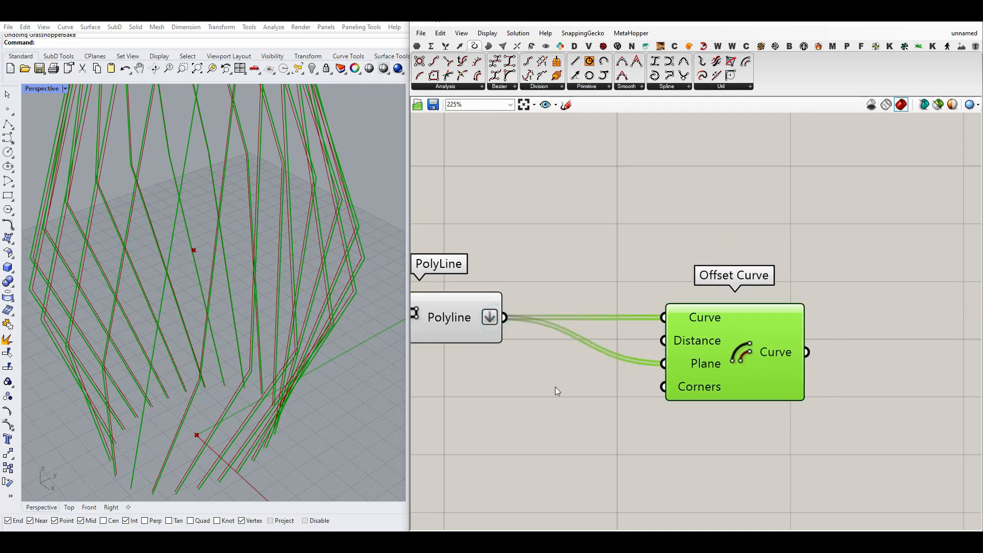
scroll(263, 318, down, 2)
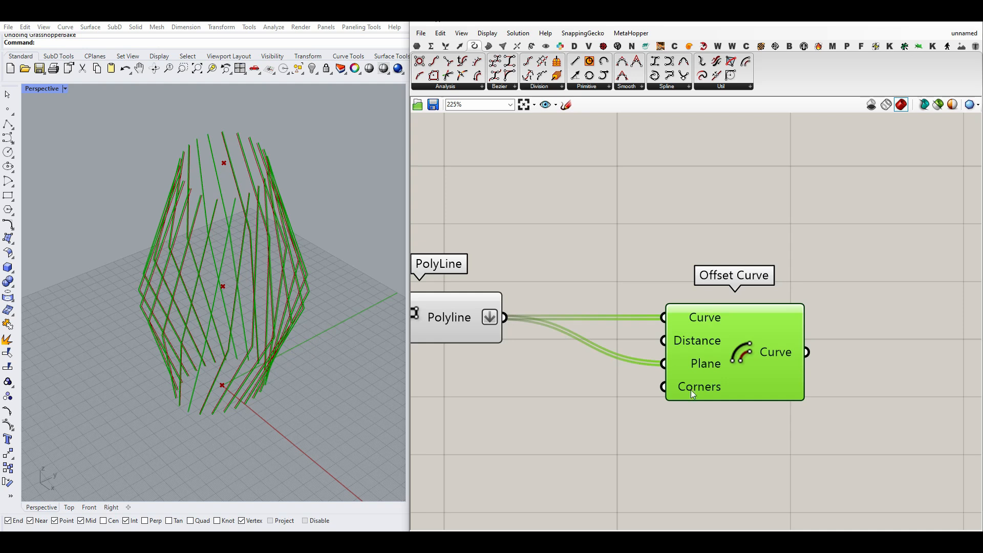
click(594, 397)
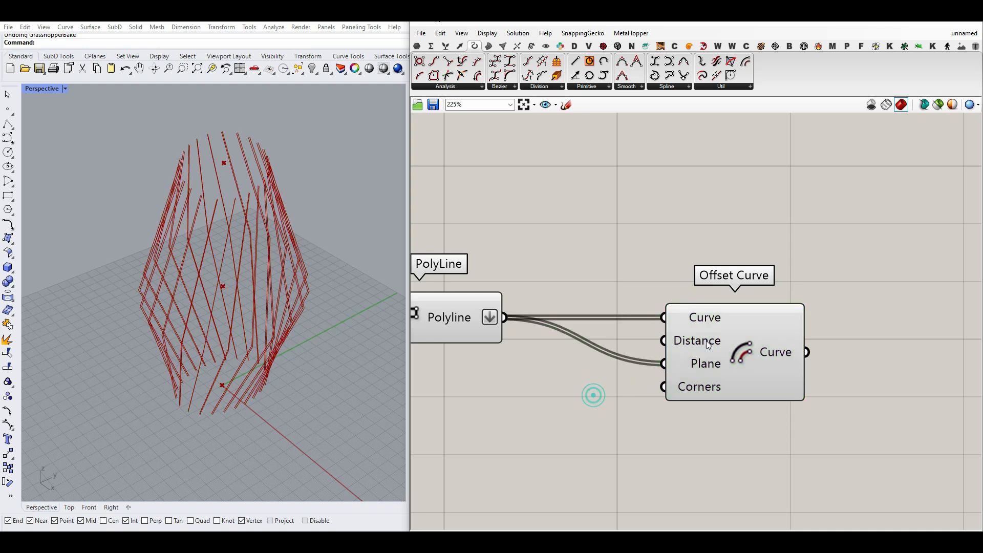
Step: Create a number slider with the value 12.5 and connect it to Offset Curve's Distance input
double_click(493, 420)
text(12.5)
key(Return)
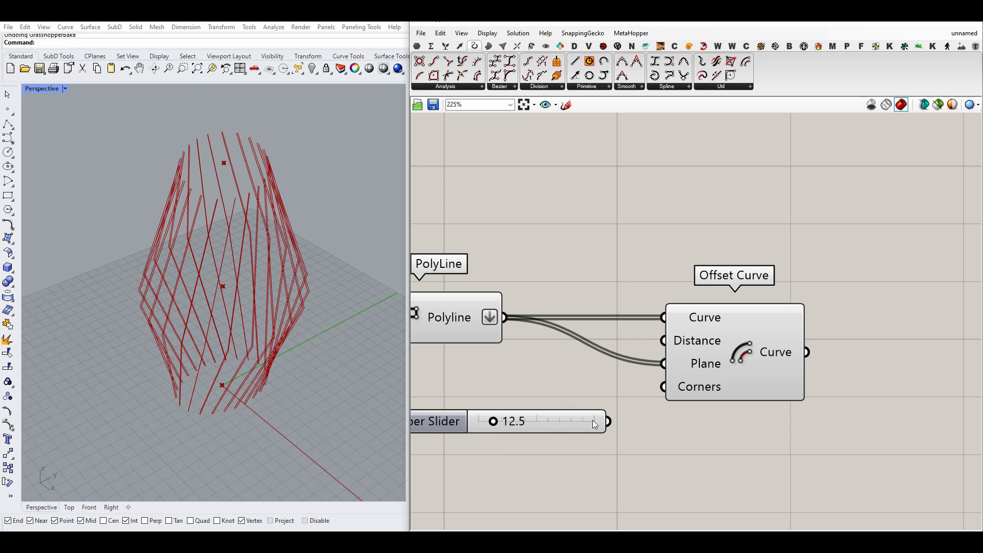
drag(638, 340, 663, 340)
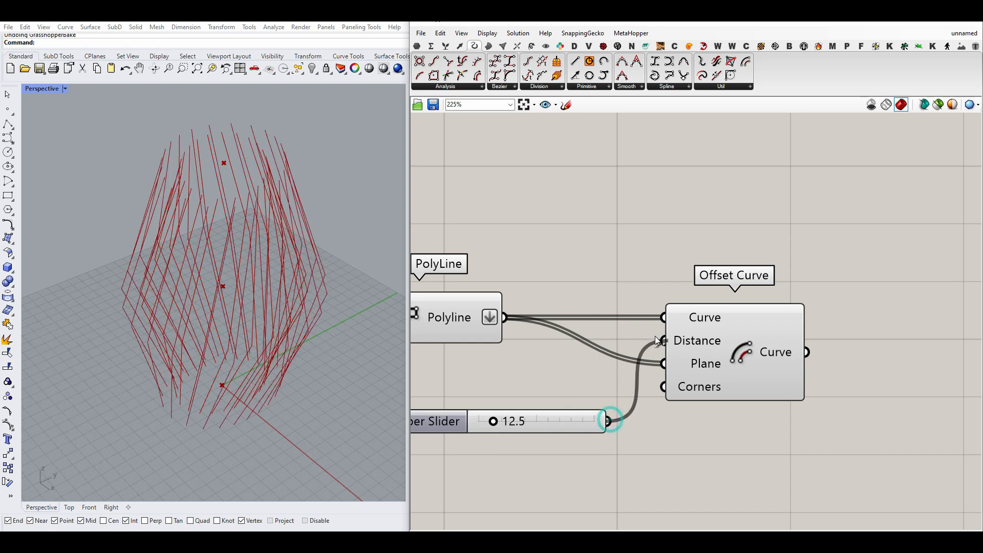
Step: Rename the offset slider as Distance and set its value to 13.9
right_click(437, 418)
drag(497, 423, 420, 423)
key(BackSpace)
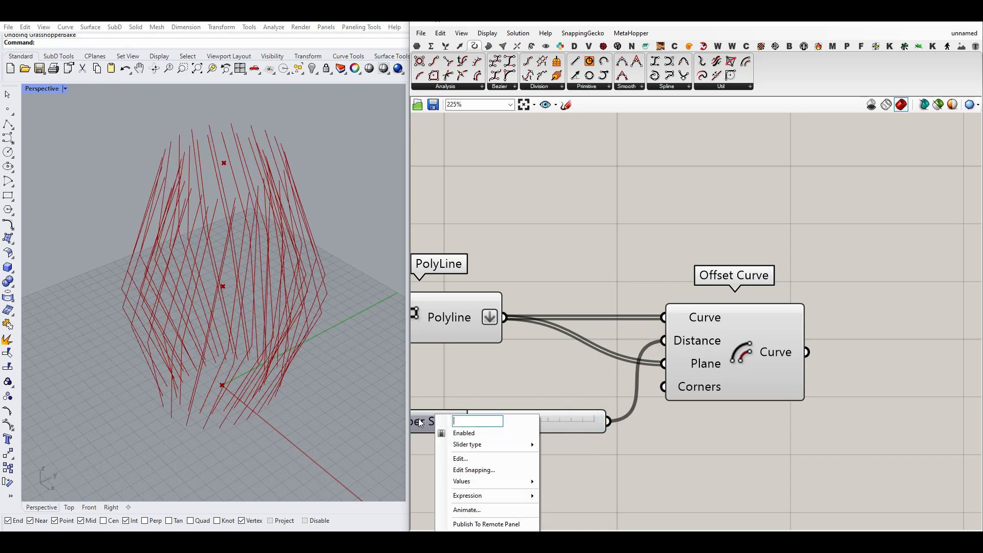
text(Distance)
key(Return)
right_drag(481, 407, 553, 427)
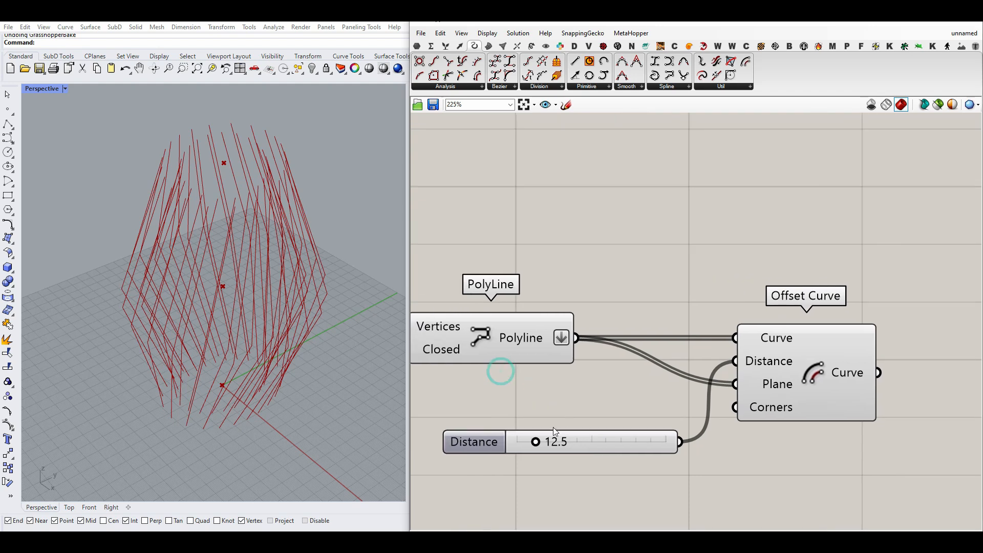
drag(537, 445, 538, 443)
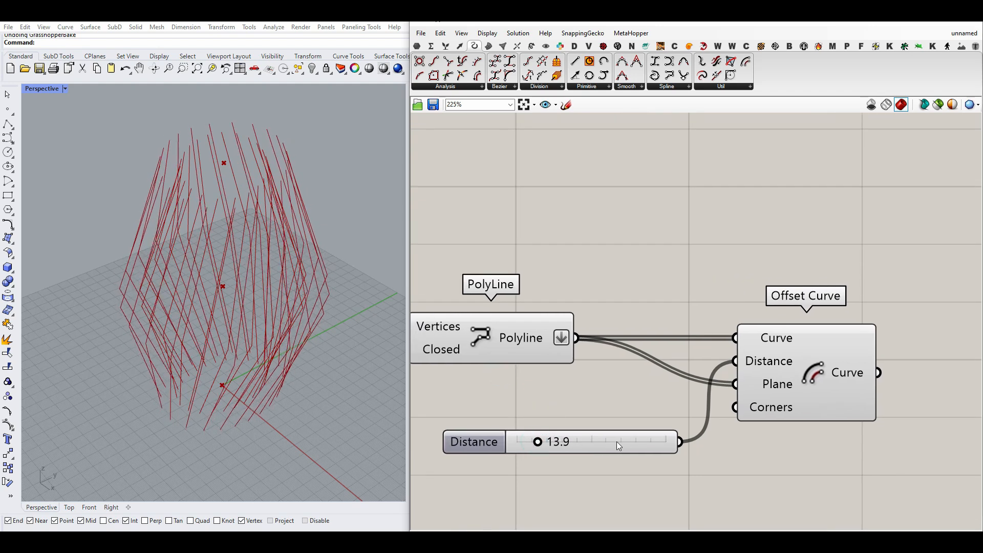
Step: Set Offset Curve's Corners type to Round and check the bends in the viewport
mouse_move(763, 411)
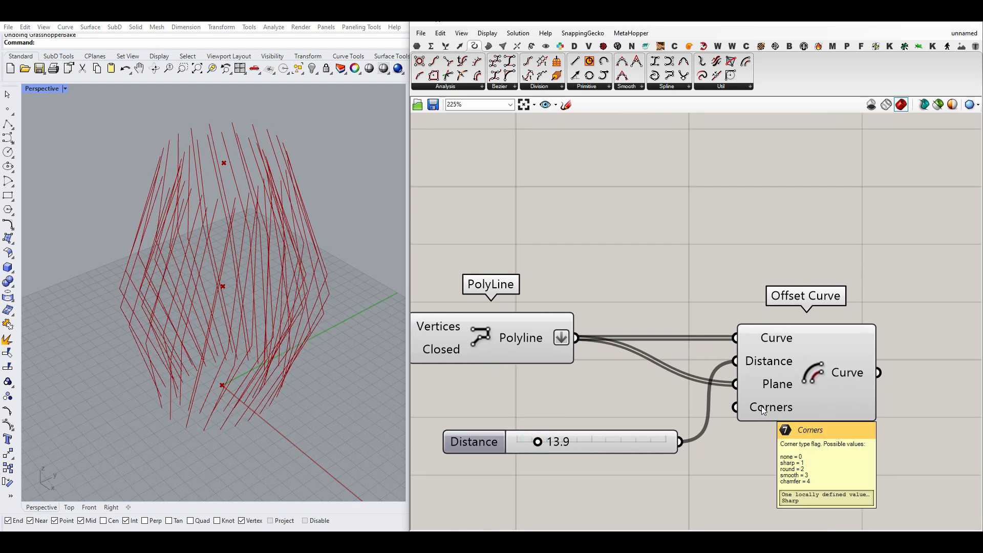
right_click(763, 411)
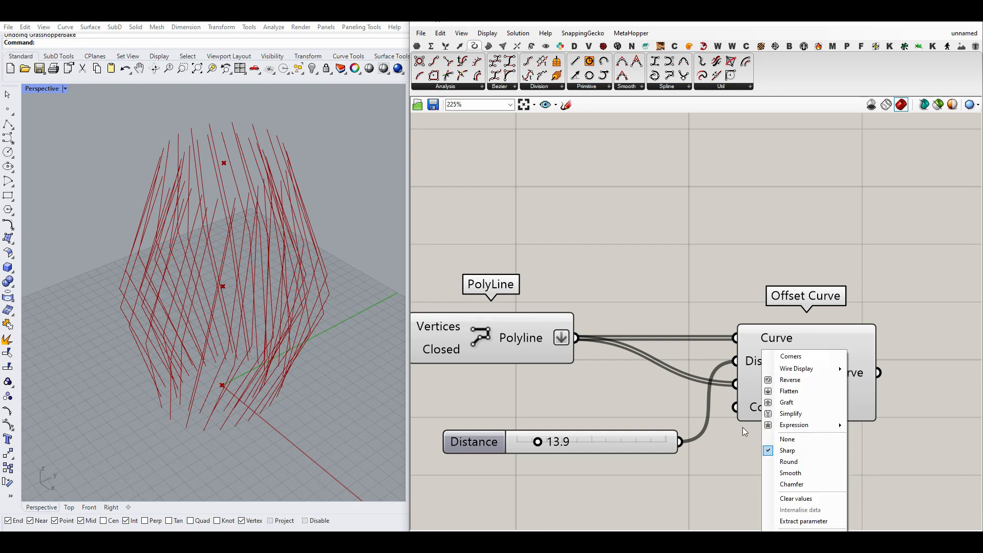
click(790, 463)
scroll(346, 286, up, 6)
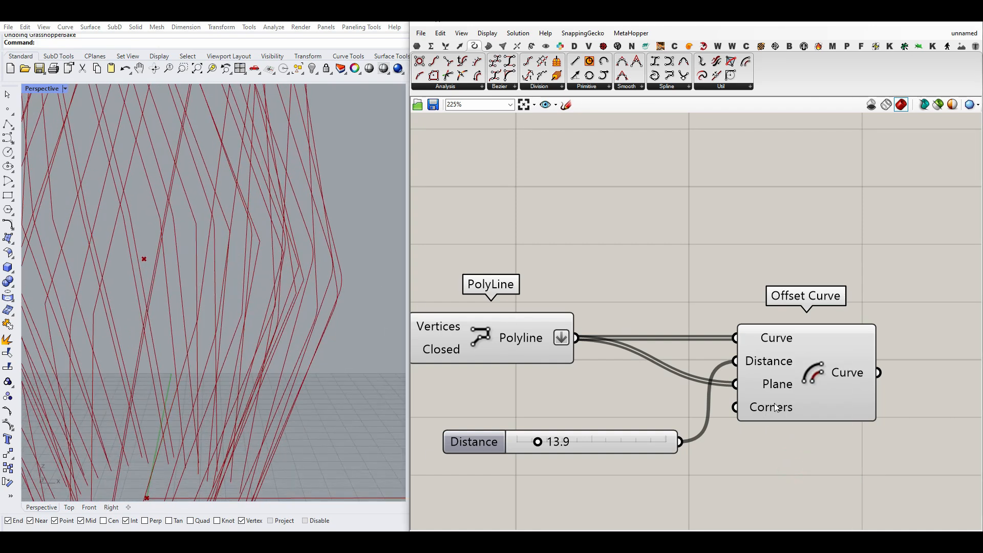
Step: Set Offset Curve's Corners type to Chamfer and check the bends in the viewport
right_click(750, 409)
click(811, 484)
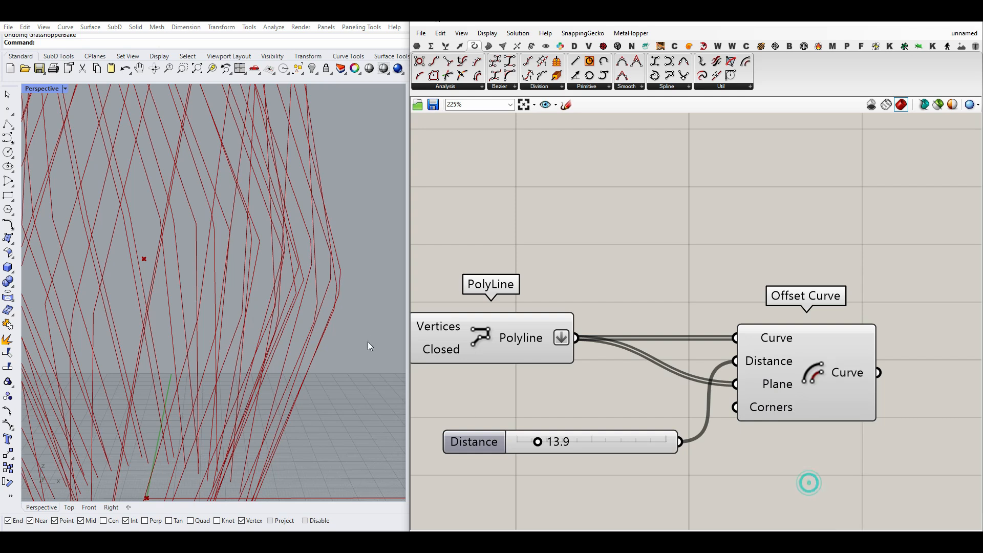
right_drag(369, 344, 329, 355)
Step: Set Offset Curve's Corners type to None and check the bends in the viewport
right_click(777, 350)
click(804, 436)
right_drag(302, 333, 279, 339)
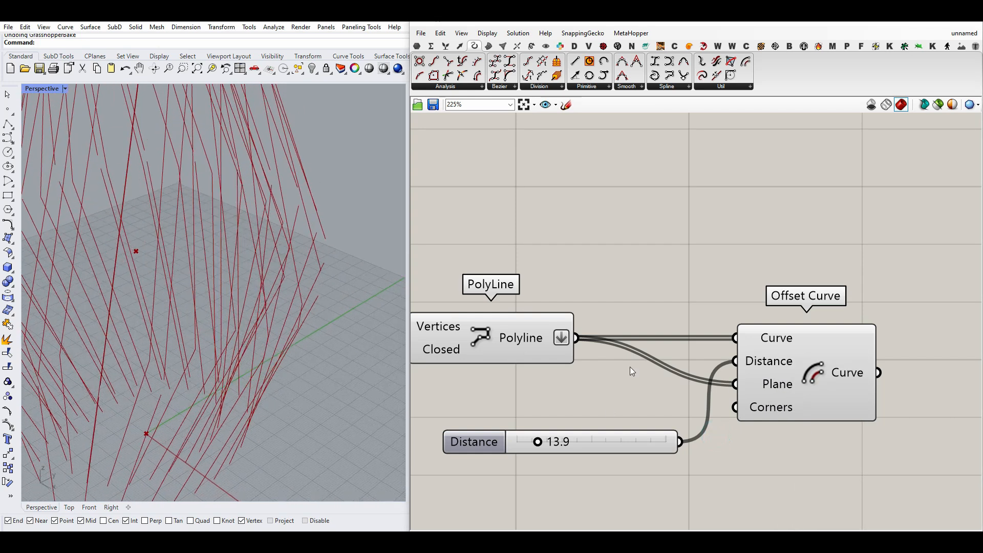
Step: Set Offset Curve's Corners type to Sharp
right_click(752, 407)
click(794, 451)
scroll(367, 328, down, 6)
right_drag(361, 325, 261, 340)
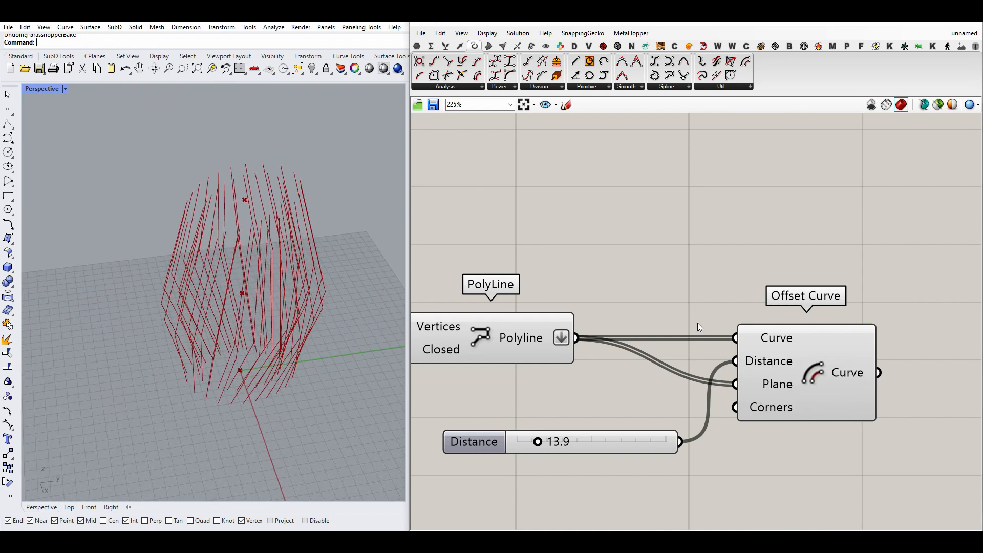
Step: Turn off flattening on the PolyLine component's Polyline output
scroll(668, 327, down, 3)
right_click(562, 334)
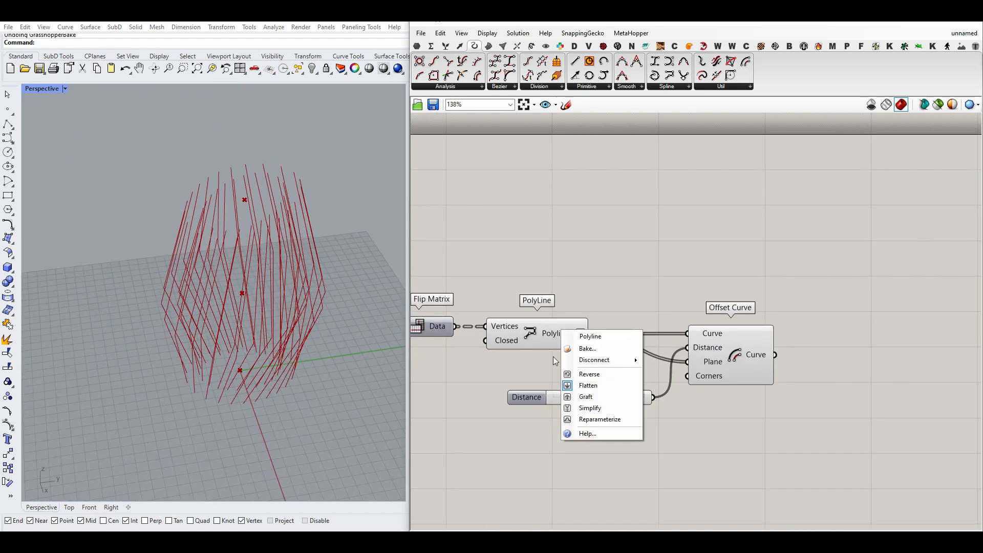
click(583, 386)
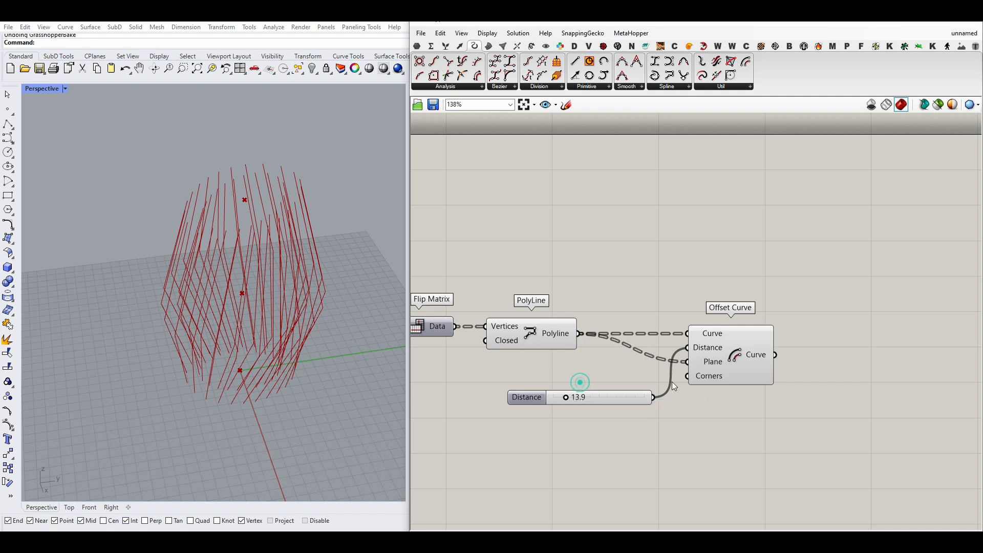
Step: Add two Curve parameters, one fed by the Polyline output and the other by Offset Curve's output
click(417, 46)
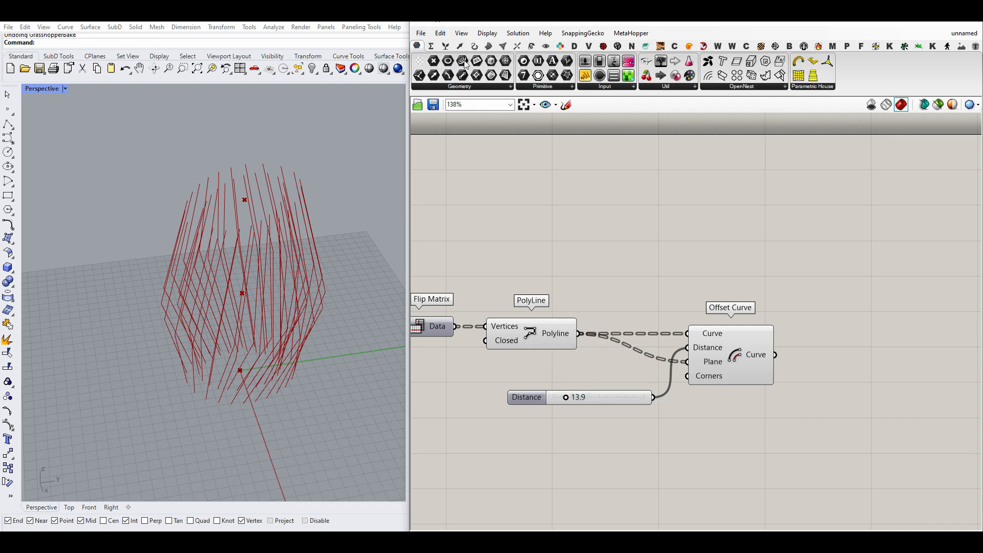
drag(594, 234, 653, 273)
drag(582, 332, 807, 347)
key(ctrl+c)
key(ctrl+v)
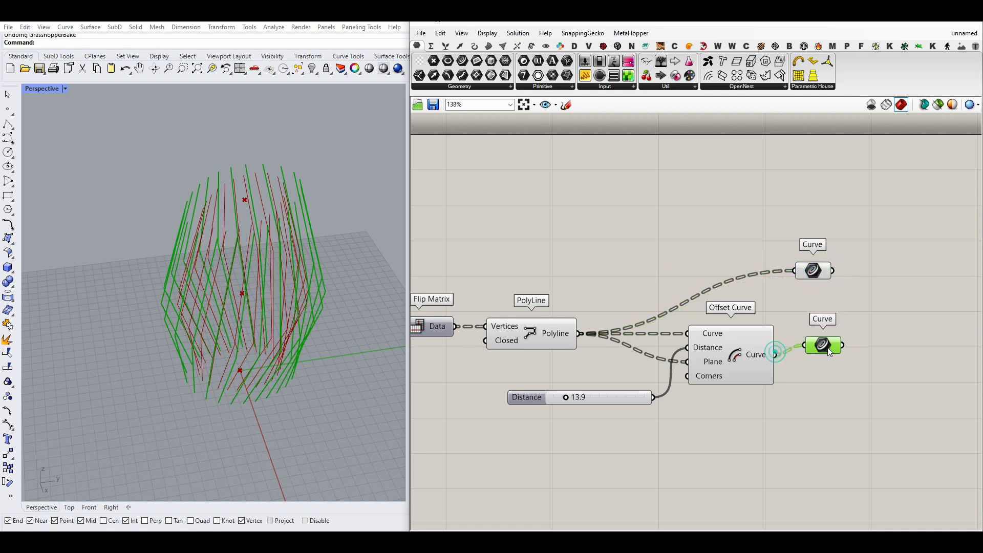
right_drag(828, 352, 687, 353)
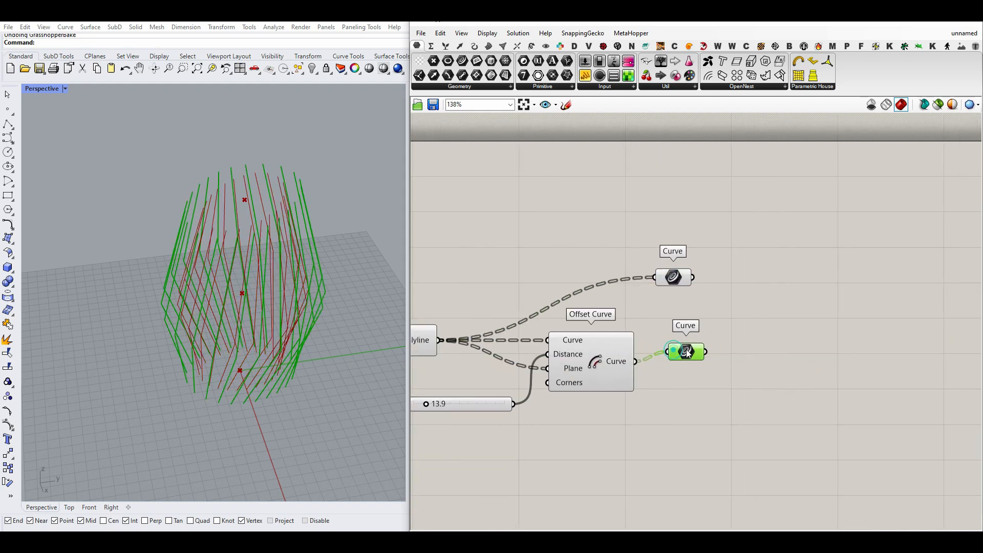
drag(688, 353, 691, 363)
Step: Duplicate a third Curve parameter and feed both existing Curve parameters into it to merge original and offset polylines
right_drag(687, 302, 564, 302)
click(566, 279)
alt+drag(572, 280, 611, 321)
shift+drag(588, 361, 612, 323)
mouse_move(629, 329)
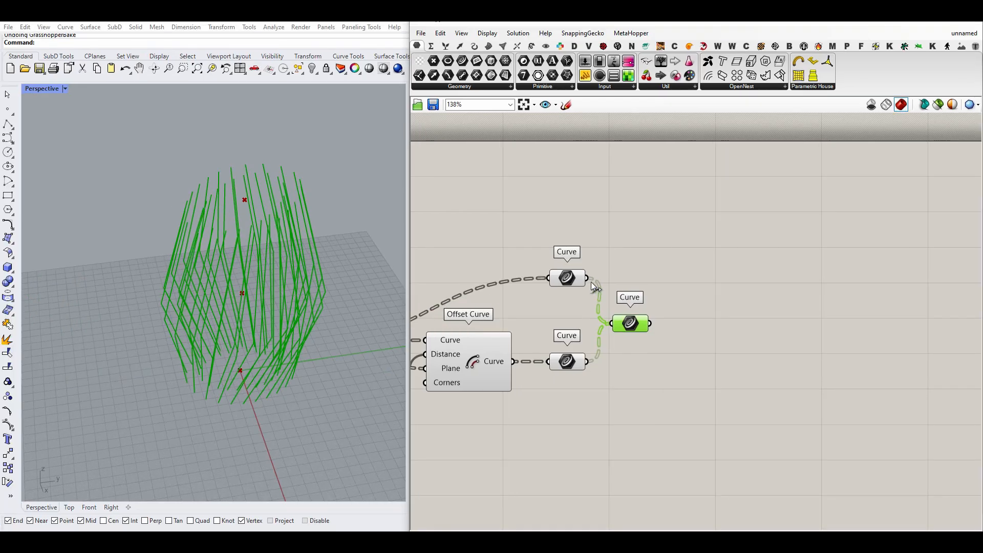
Step: Simplify the data in the two source Curve parameters and check the merged parameter's data tree
right_click(515, 239)
click(595, 394)
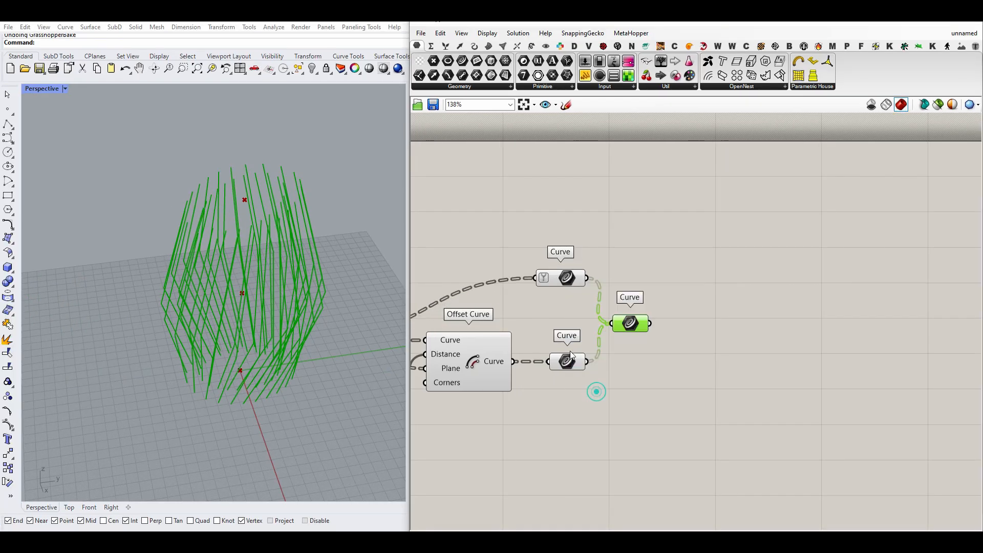
right_click(569, 363)
click(598, 436)
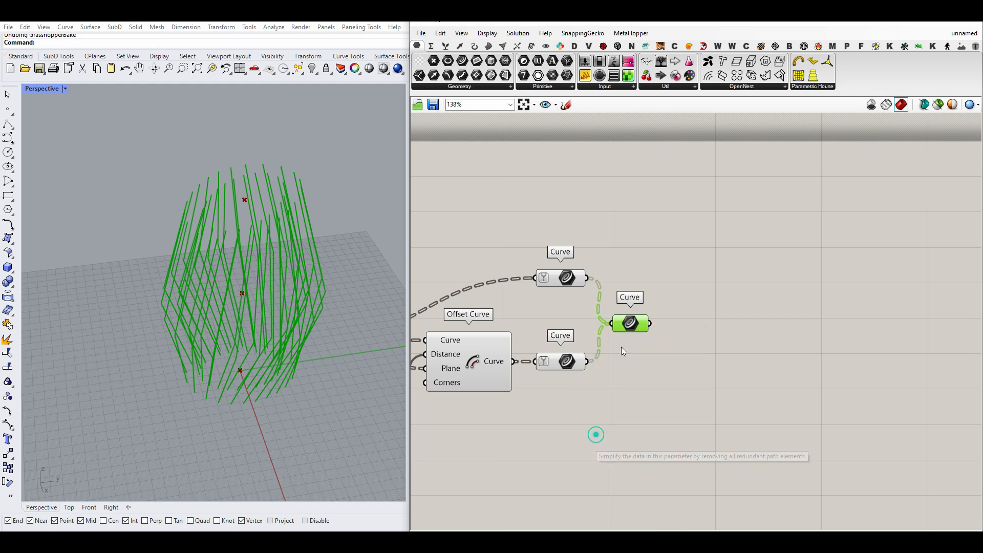
mouse_move(631, 331)
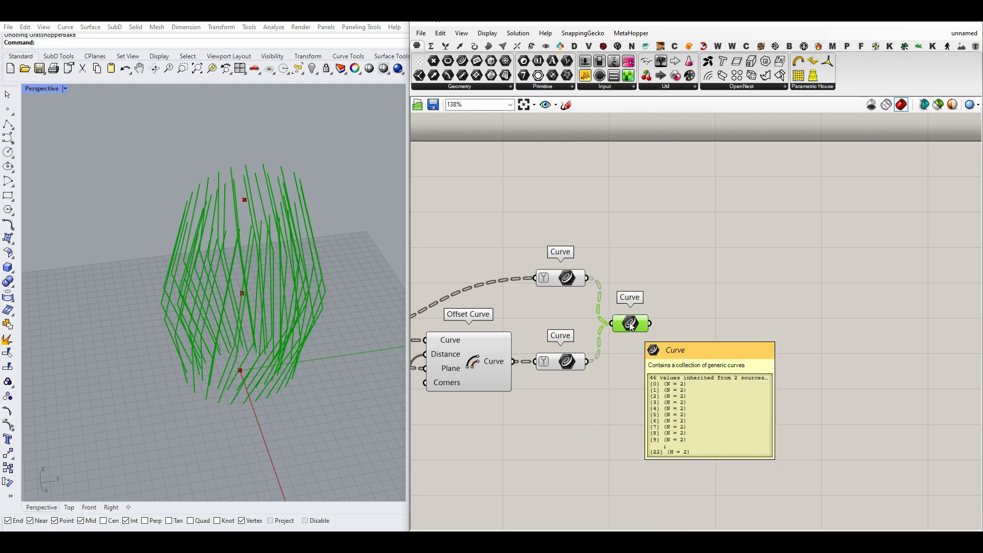
Step: Add a Loft component fed by the merged Curve parameter
click(488, 46)
drag(509, 75, 714, 327)
click(664, 290)
Step: Turn off the preview of the components feeding Loft and inspect the lofted strips in the viewport
scroll(685, 329, down, 3)
drag(662, 372, 446, 289)
right_click(527, 247)
click(547, 265)
right_drag(243, 290, 197, 307)
right_drag(749, 336, 642, 346)
scroll(602, 355, up, 4)
scroll(579, 357, up, 2)
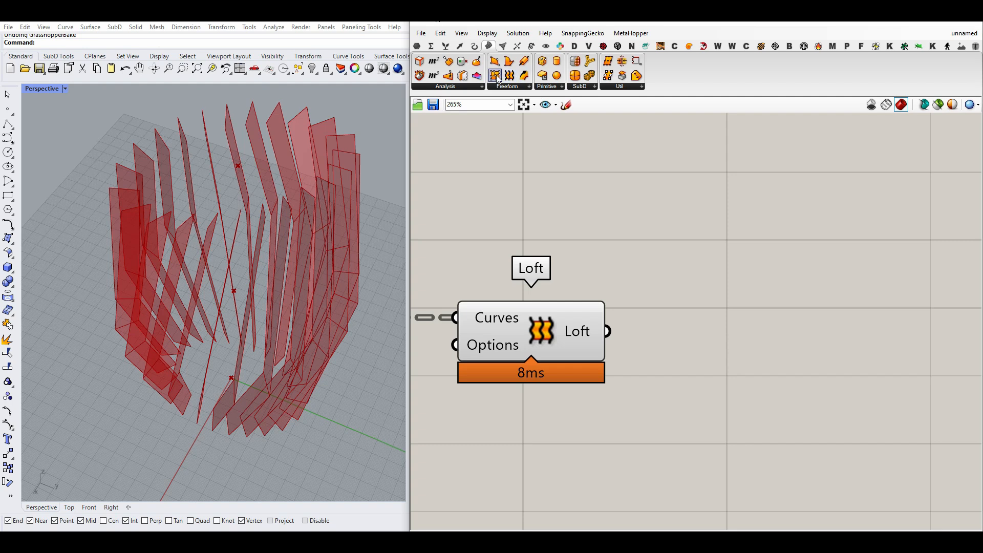
Step: Add a Plane parameter fed by the Loft output and a Vector parameter fed by that plane
click(418, 46)
drag(565, 186, 667, 316)
drag(611, 334, 683, 330)
right_drag(696, 330, 603, 328)
drag(432, 73, 701, 323)
drag(635, 328, 713, 334)
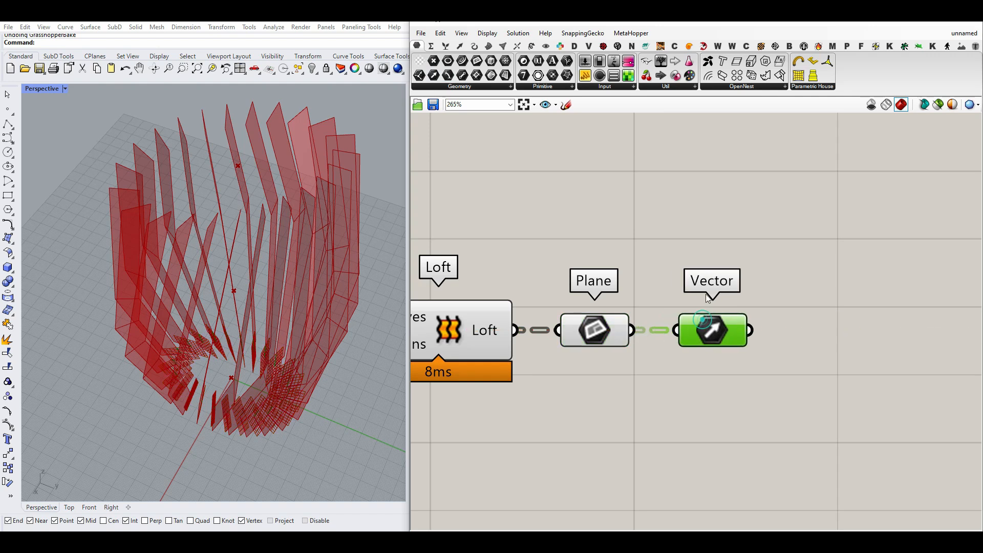
Step: Add an Extrude component and connect the Loft output to its Base input
click(489, 46)
click(511, 88)
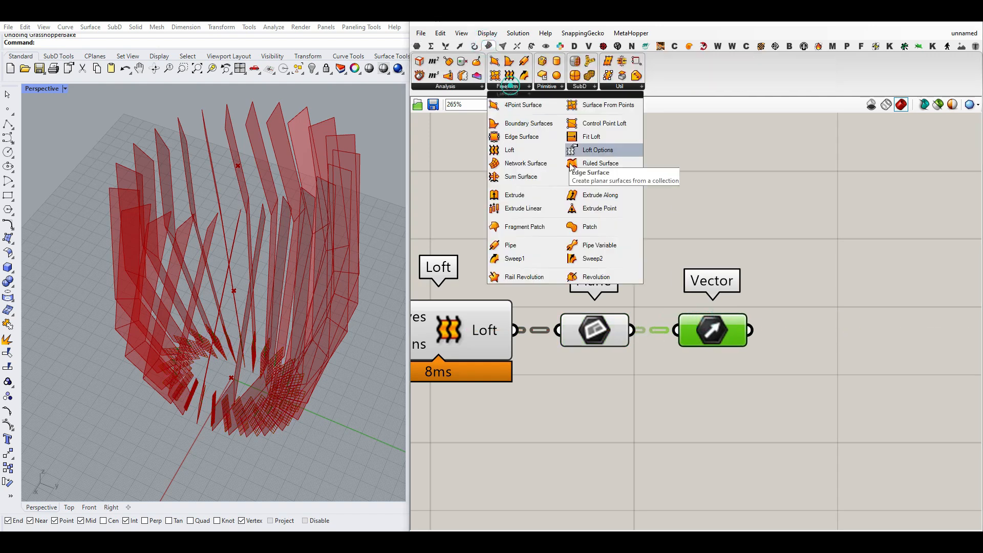
drag(536, 196, 727, 413)
drag(514, 330, 685, 404)
right_drag(712, 415, 627, 410)
drag(627, 410, 784, 206)
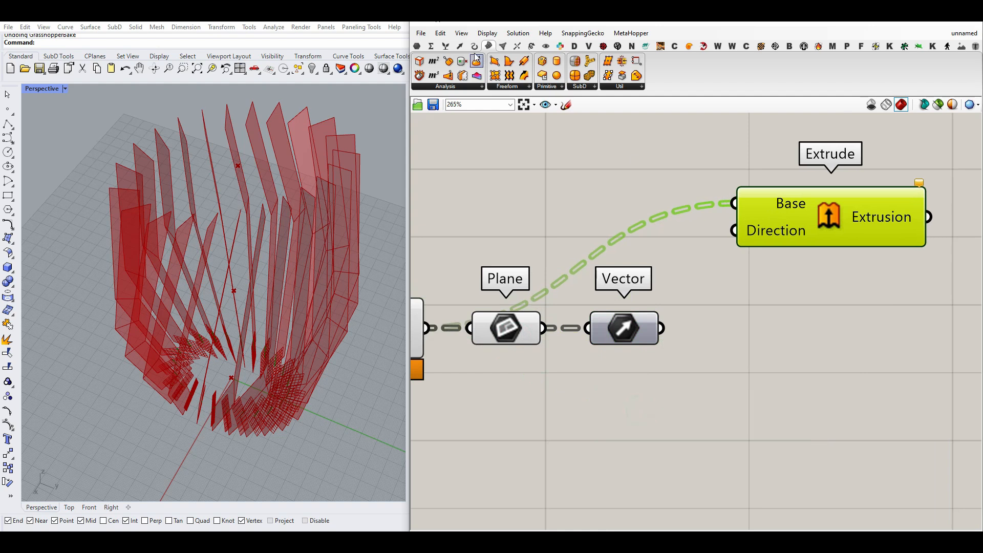
Step: Add a Multiplication component with the Vector as A and connect its Result to Extrude's Direction
click(431, 46)
drag(518, 61, 711, 371)
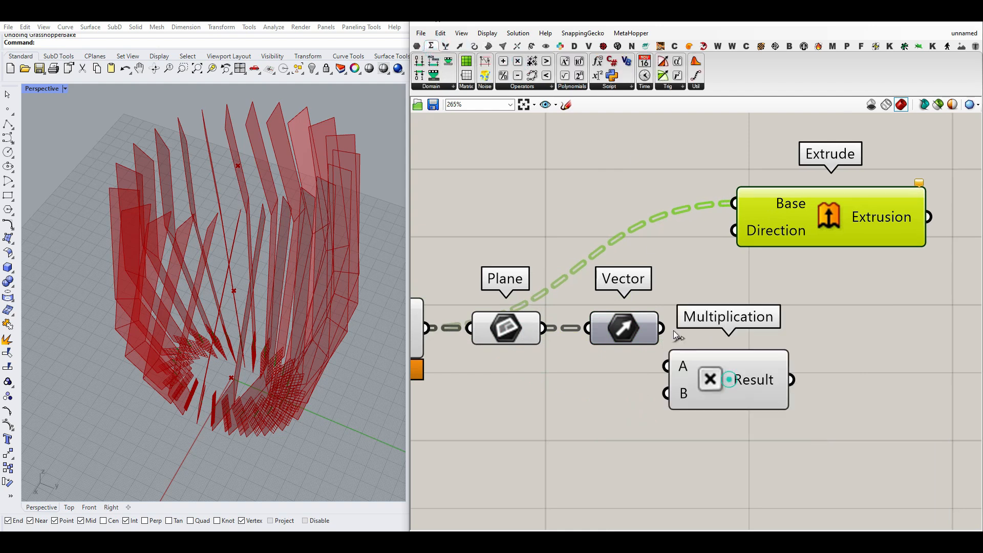
drag(791, 379, 734, 231)
Step: Create a number slider starting from 2.22, connect it to Multiplication's B input, and set it to 4.45
click(558, 412)
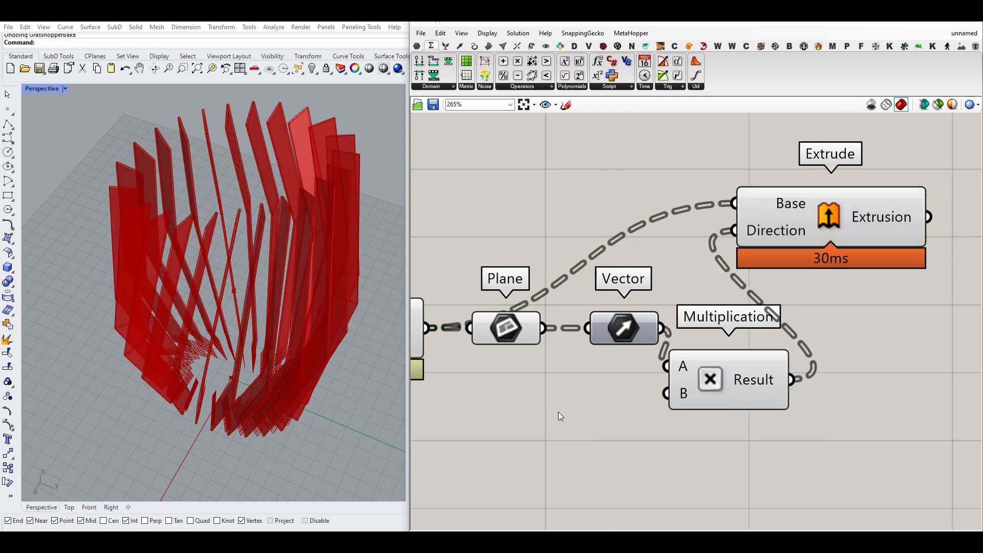
double_click(558, 411)
text(2.22)
key(Return)
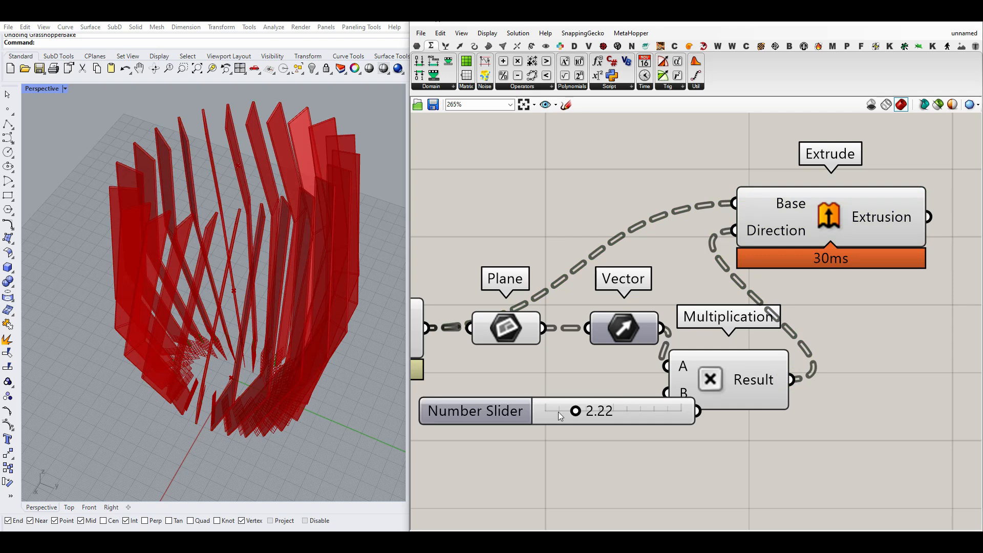
drag(608, 409, 547, 416)
right_drag(164, 194, 233, 357)
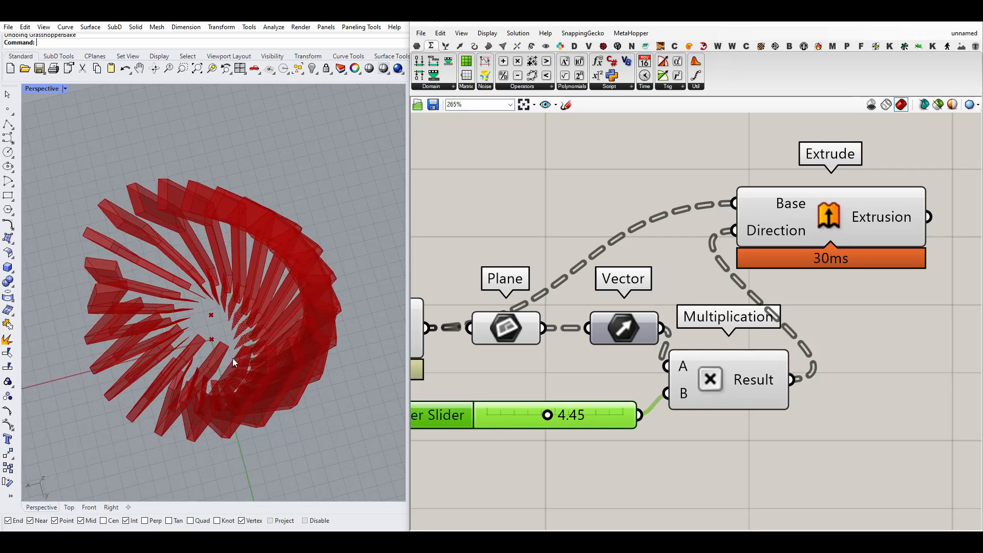
Step: Turn off the preview of the Loft, Plane, Vector and Multiplication components, leaving only the extrusion displayed
scroll(676, 345, down, 5)
drag(693, 407, 555, 322)
middle_click(561, 244)
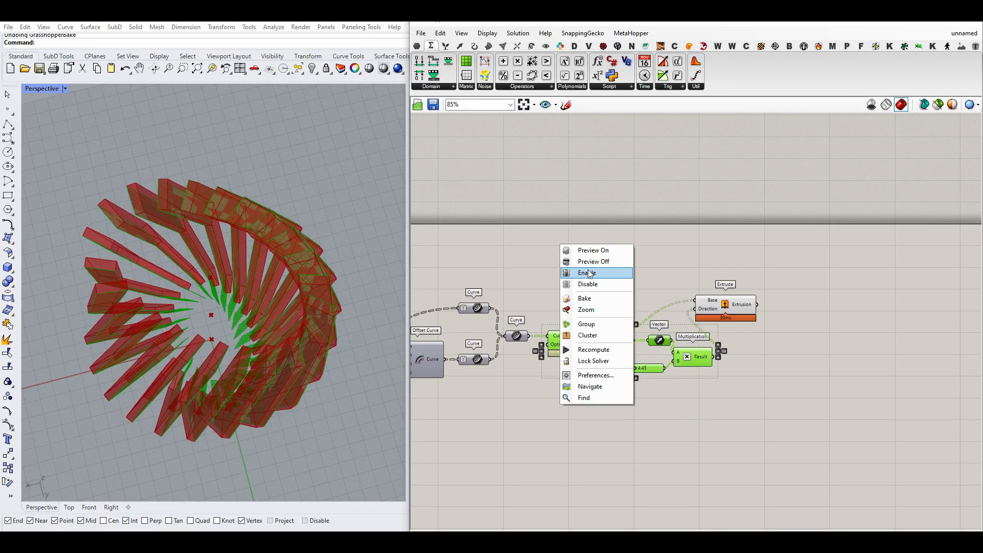
click(589, 260)
right_drag(236, 340, 225, 292)
Step: Move the Loft-to-Extrude components above the Curve parameters and raise Loft level with Extrude
drag(752, 381, 548, 282)
drag(713, 314, 720, 184)
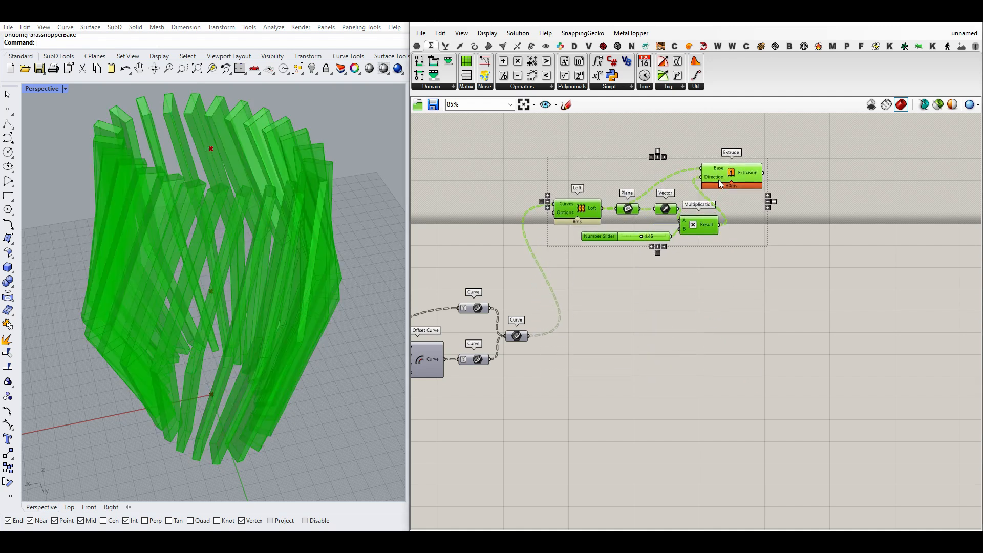
click(756, 244)
drag(580, 209, 578, 176)
click(808, 239)
Step: Group the Loft-to-Extrude components and disable them
drag(775, 237, 535, 141)
right_click(482, 155)
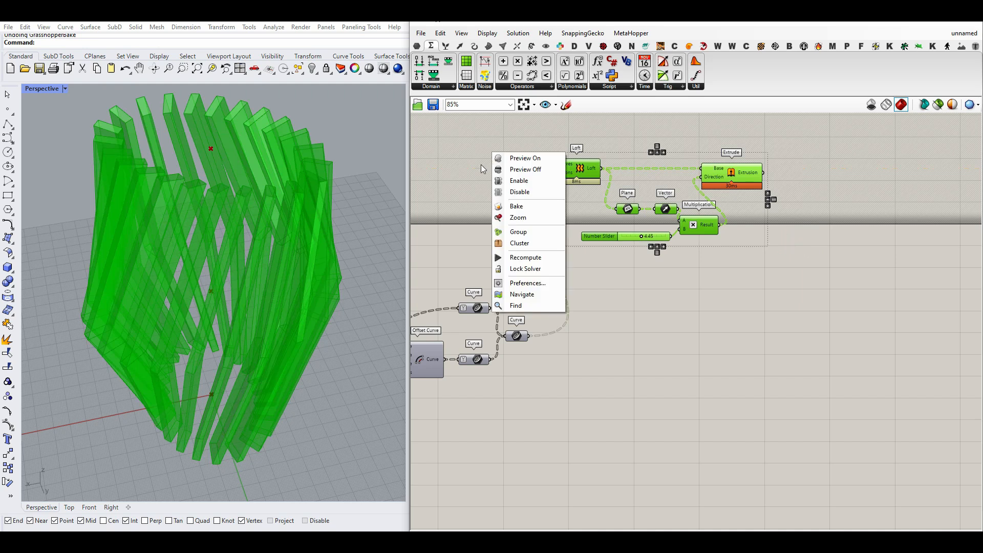
click(507, 231)
right_click(478, 169)
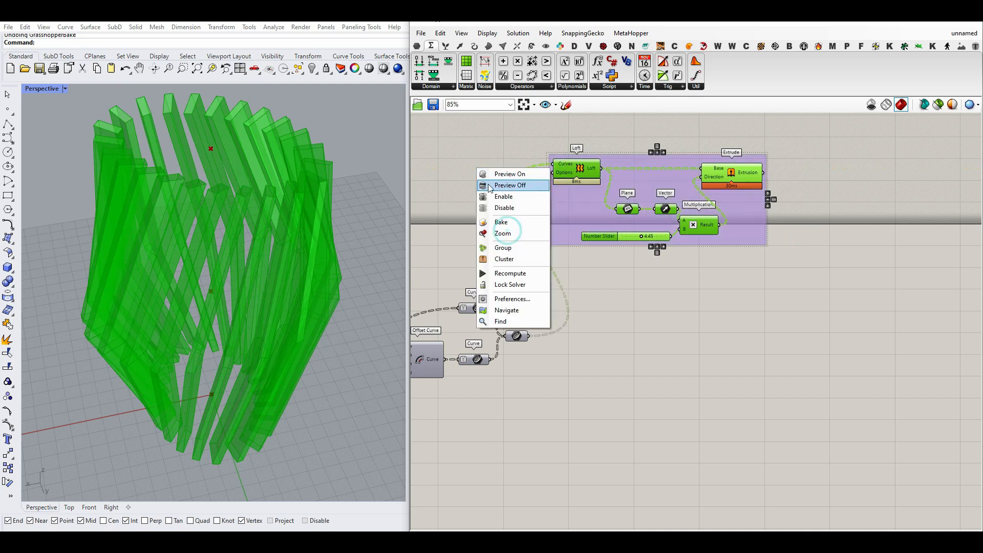
click(494, 208)
scroll(584, 184, up, 3)
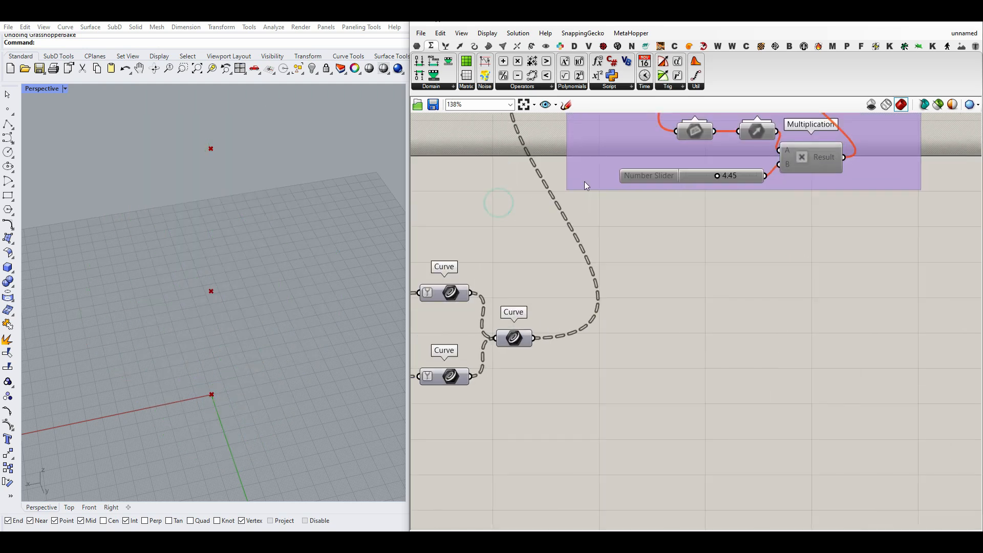
Step: Add a second Loft component beside the merged Curve parameter and connect that parameter to its Curves input
click(488, 46)
click(509, 75)
click(621, 345)
drag(530, 342, 532, 339)
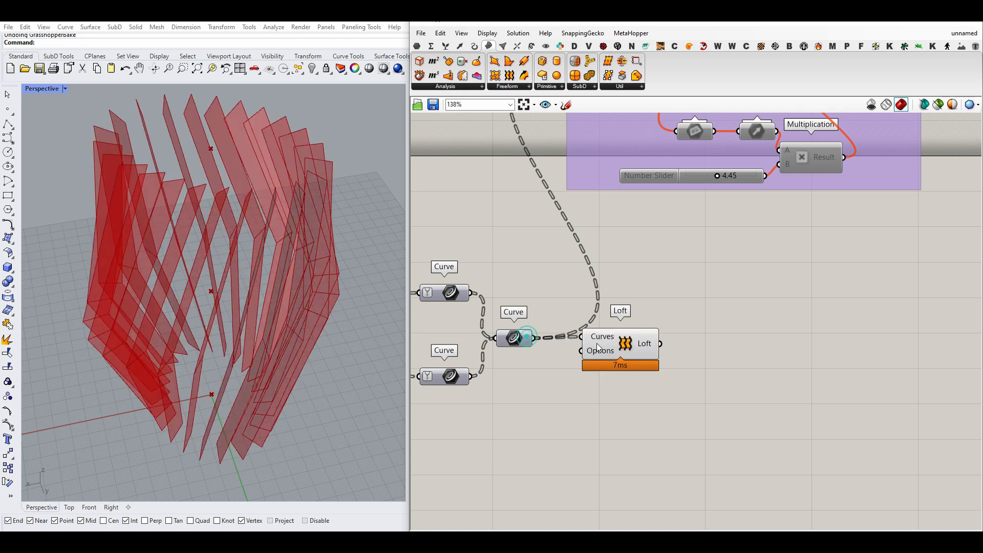
drag(603, 340, 657, 342)
click(699, 288)
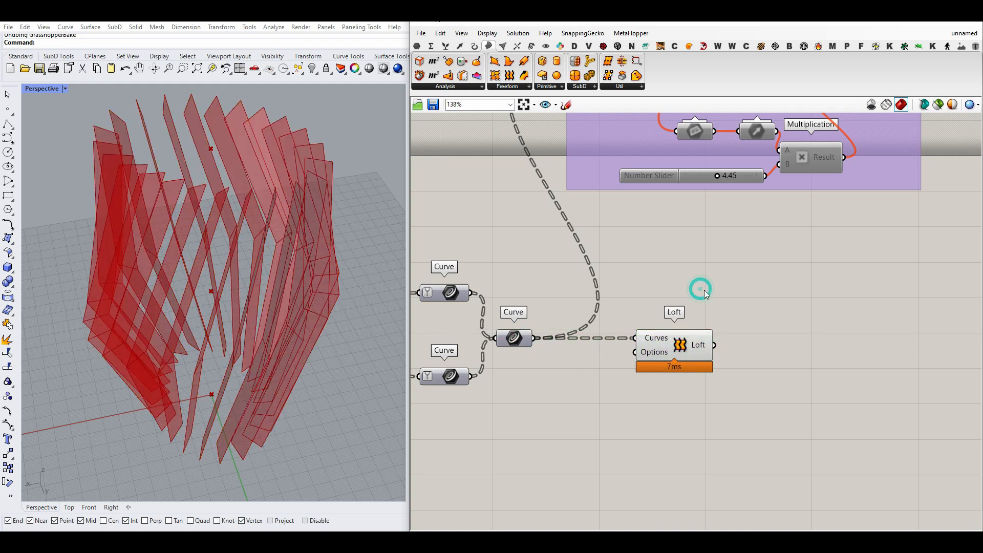
Step: Add Pufferfish's Offset Surface component and connect the new Loft output to its Surface input
click(645, 46)
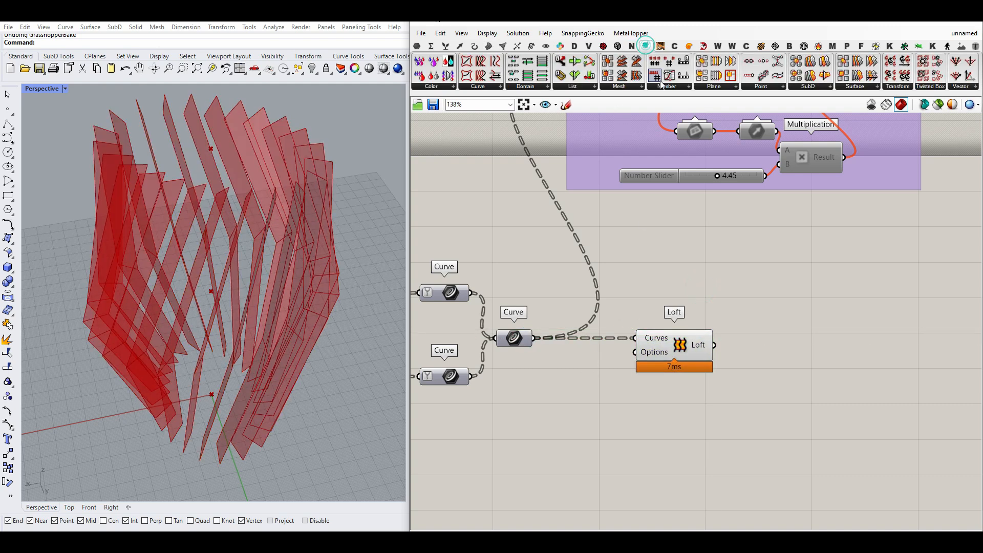
click(853, 88)
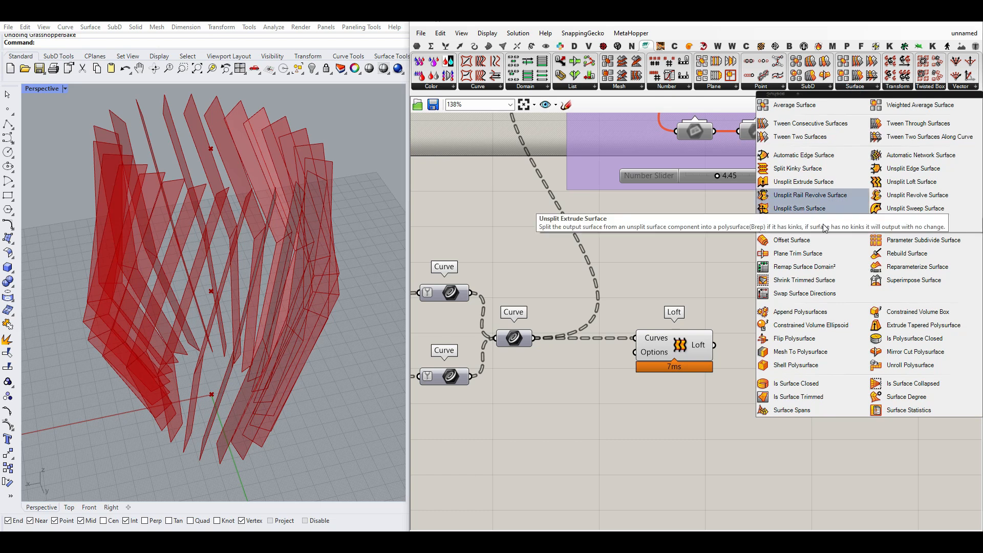
click(791, 240)
click(808, 391)
right_drag(708, 356, 589, 351)
scroll(589, 350, up, 4)
drag(552, 308, 660, 361)
right_drag(700, 364, 682, 333)
drag(730, 345, 808, 300)
Step: Turn off the new Loft's preview and compare its surfaces with the Offset Surface solids in the viewport
right_click(483, 280)
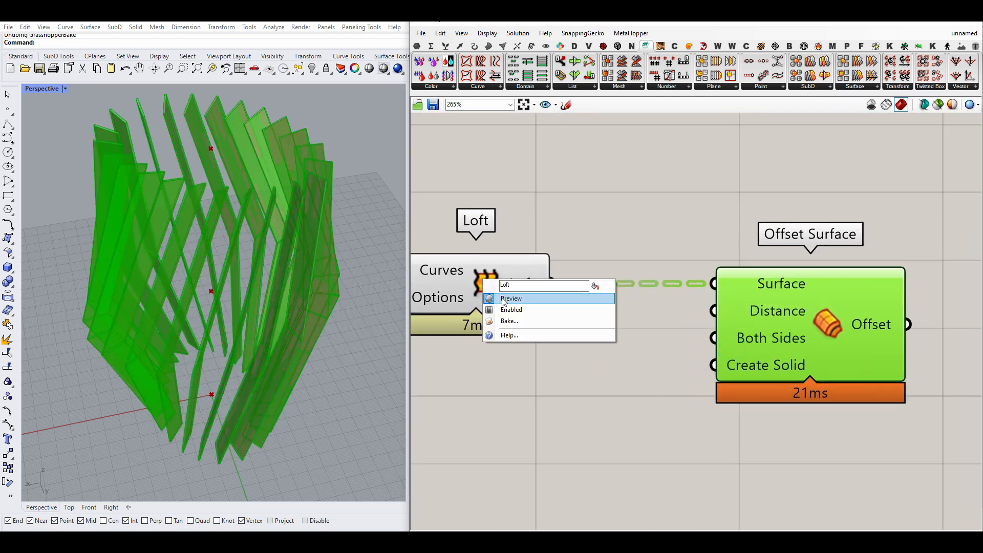
click(493, 365)
double_click(494, 365)
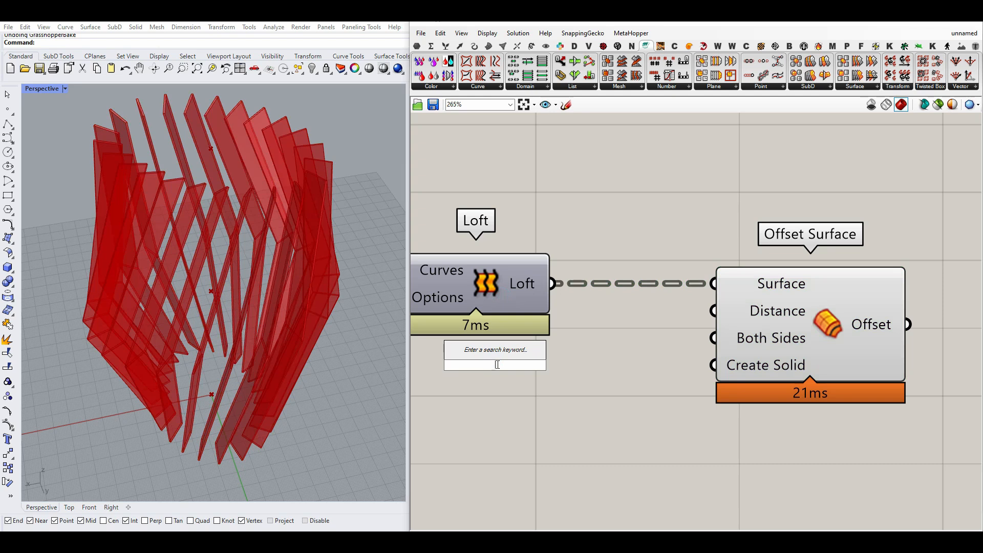
click(753, 311)
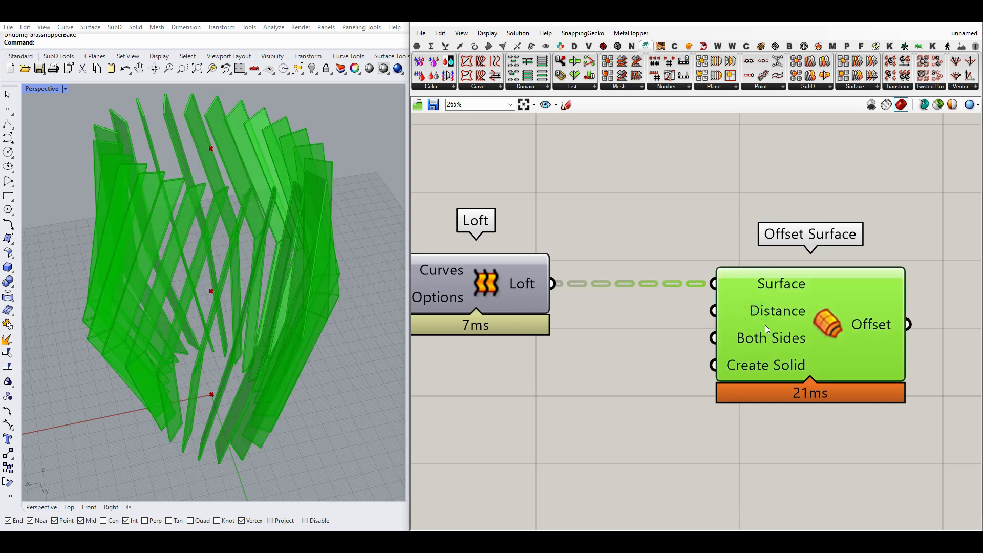
scroll(255, 227, up, 6)
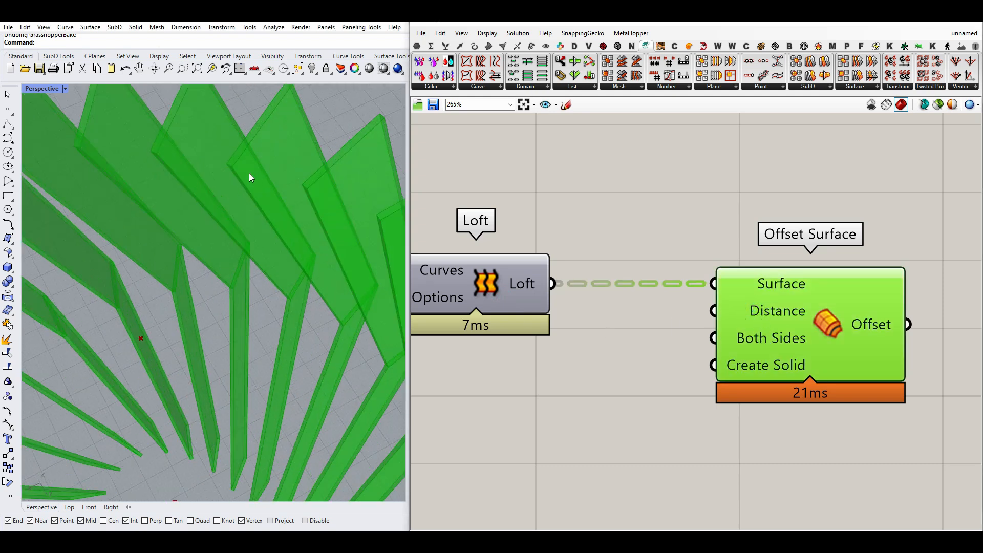
right_click(493, 276)
click(489, 287)
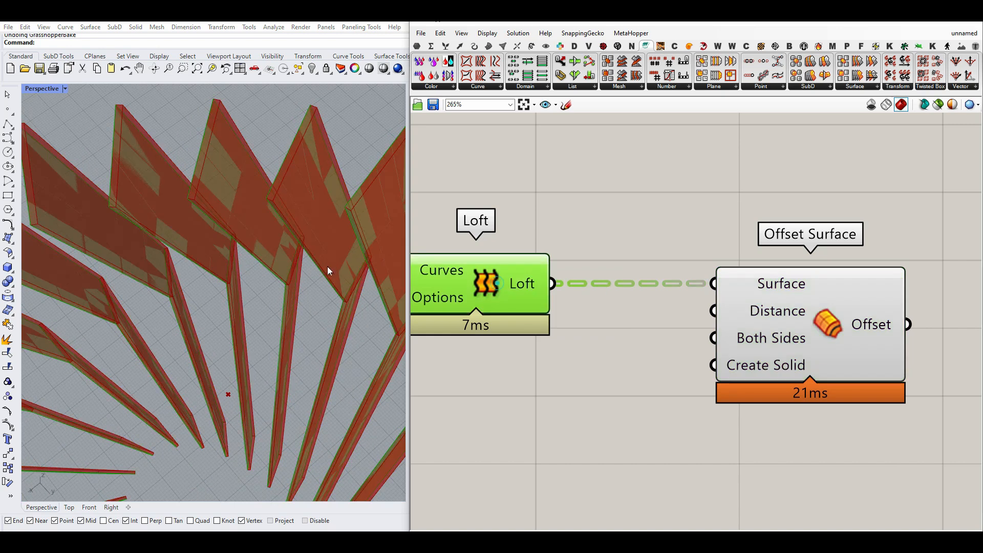
scroll(304, 179, up, 3)
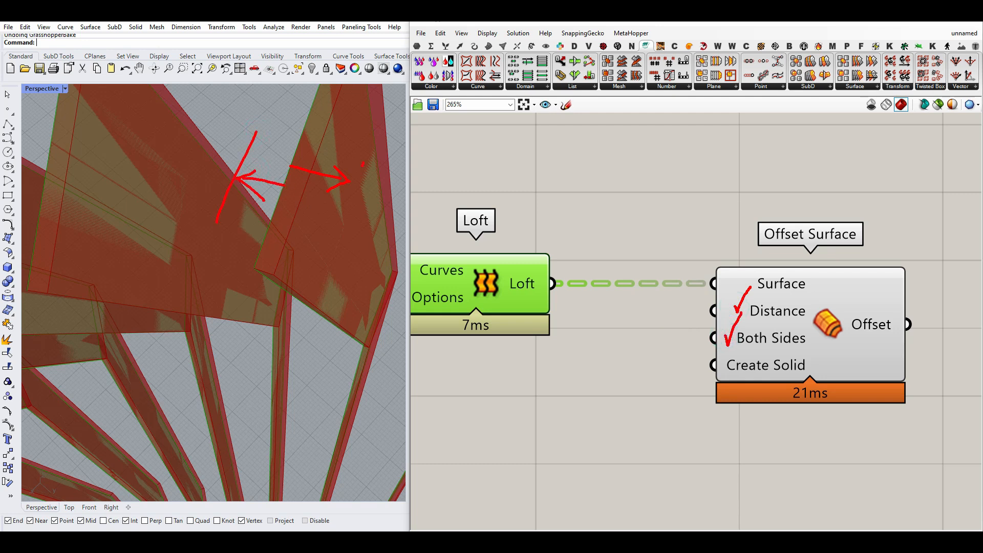
Step: Add a Number parameter and connect it to Offset Surface's Distance and Both Sides inputs
click(417, 45)
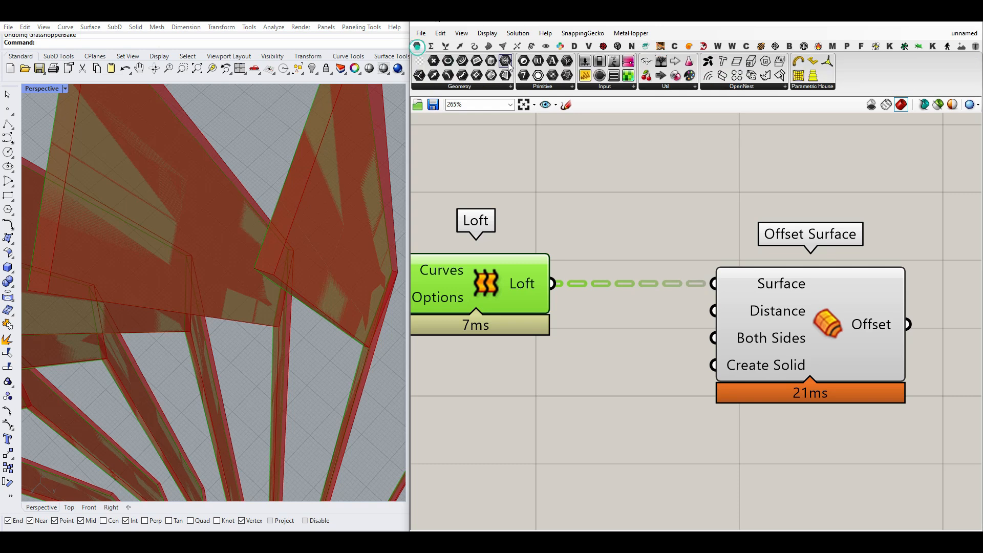
drag(544, 64, 713, 311)
drag(661, 379, 713, 337)
Step: Set the Offset Surface input expressions to -X/2 for Distance and X/2 for Both Sides
drag(753, 359, 795, 372)
right_click(795, 328)
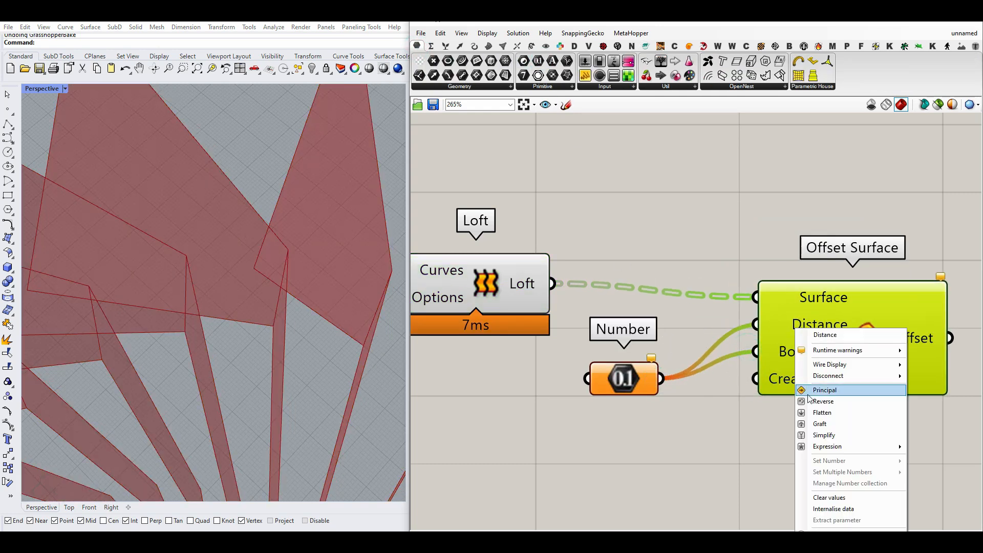
mouse_move(820, 447)
click(748, 459)
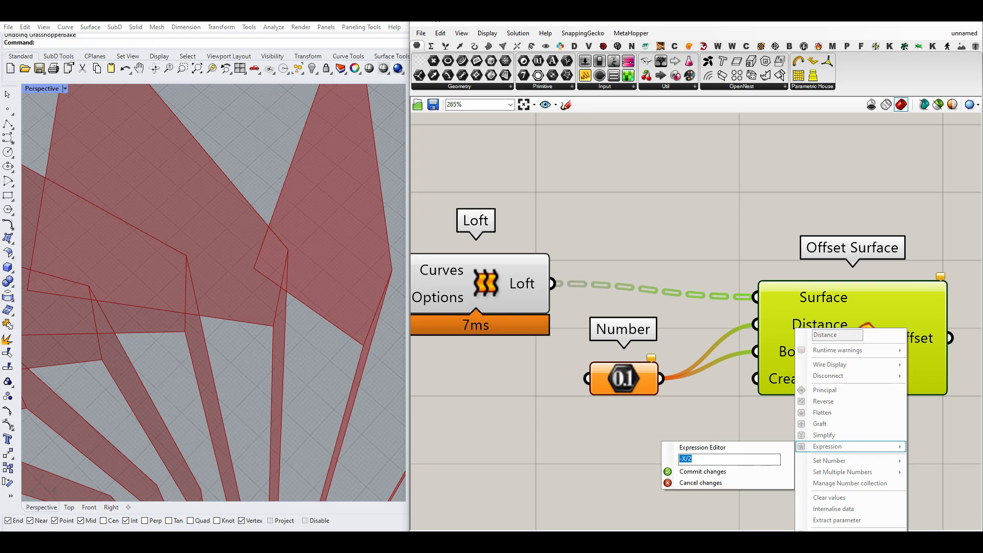
click(740, 471)
right_click(784, 351)
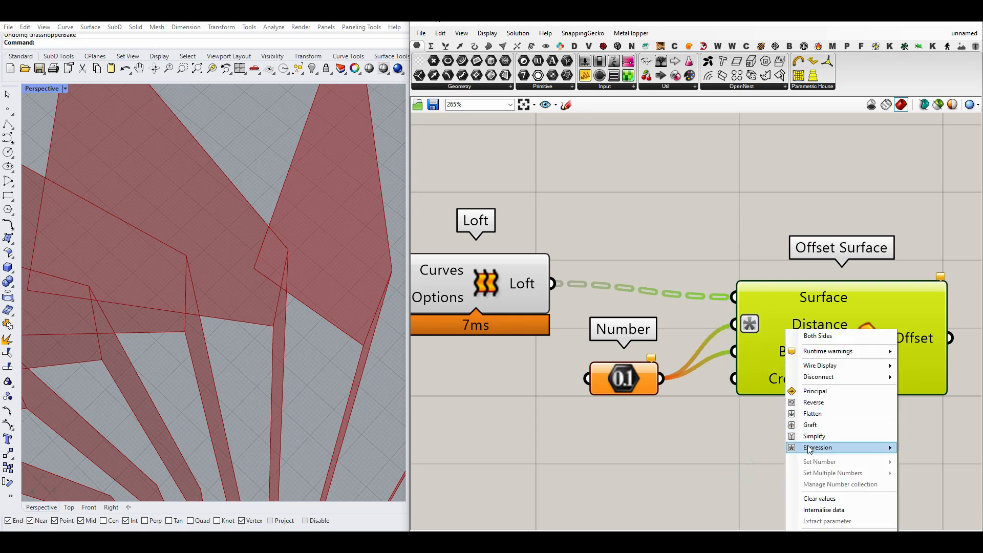
mouse_move(819, 447)
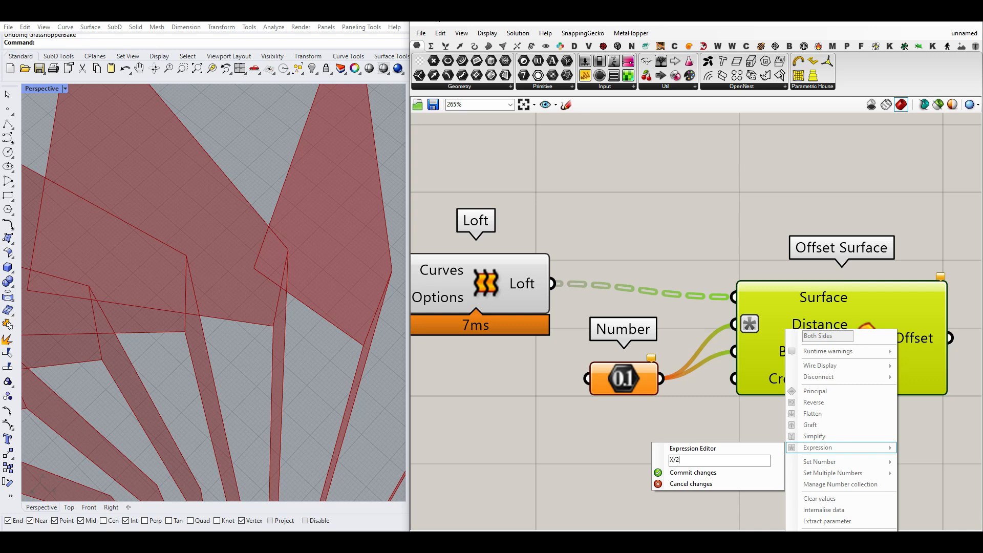
click(718, 472)
Step: Create a number slider set to 2.22 and connect it to the Number parameter feeding Offset Surface
right_drag(730, 410, 684, 407)
scroll(680, 408, down, 3)
drag(742, 421, 622, 369)
drag(738, 369, 817, 361)
double_click(592, 396)
text(2)
key(Return)
drag(647, 397, 668, 380)
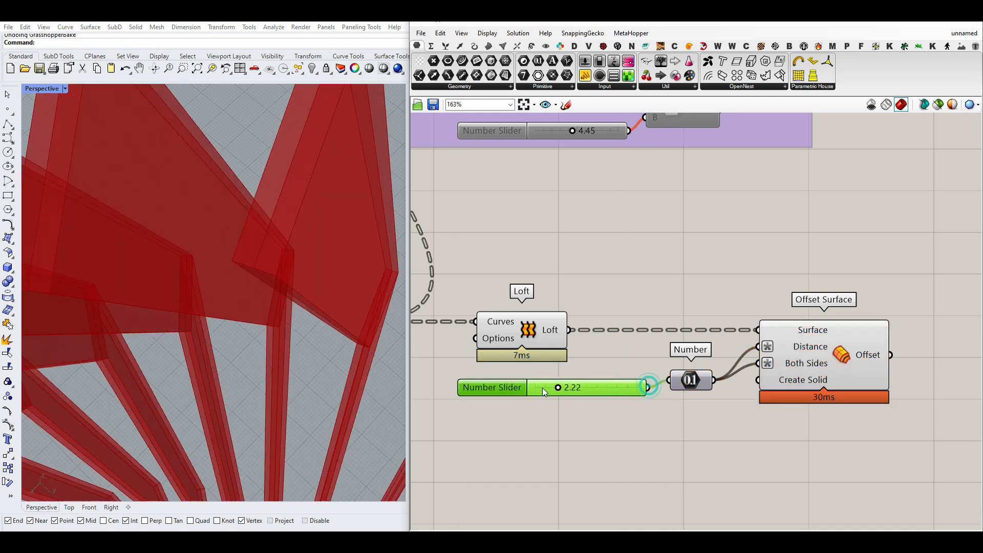
Step: Rename the new number slider as Thickness
right_click(510, 391)
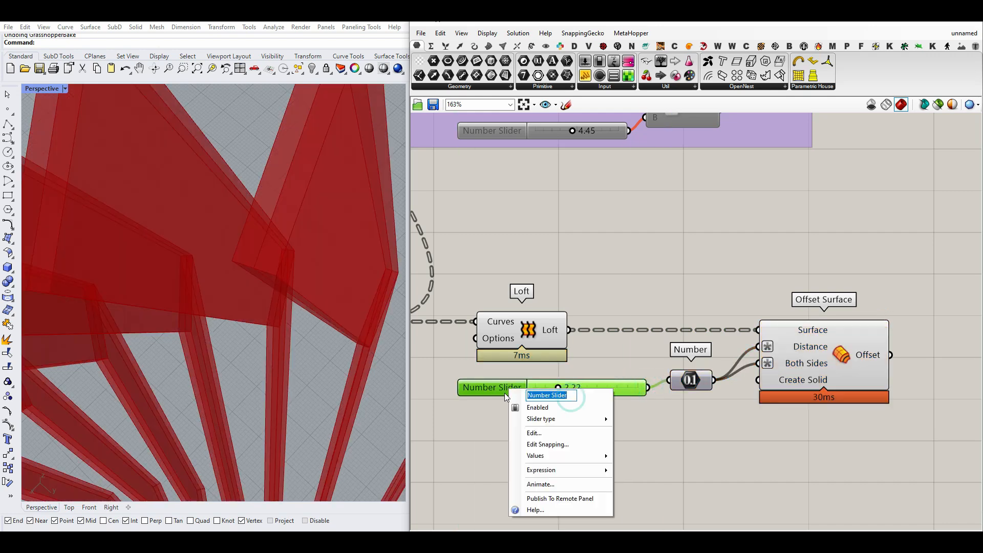
text(tHCIK)
key(BackSpace)
key(BackSpace)
key(BackSpace)
text(Tj)
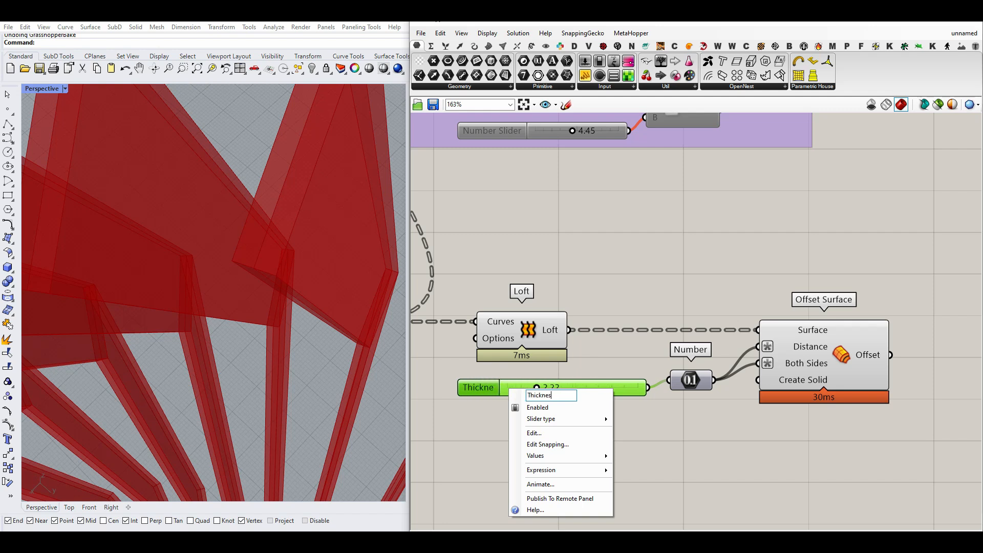
Step: Set the Thickness slider to 3.36 and turn off the preview of the Loft feeding Offset Surface
click(542, 330)
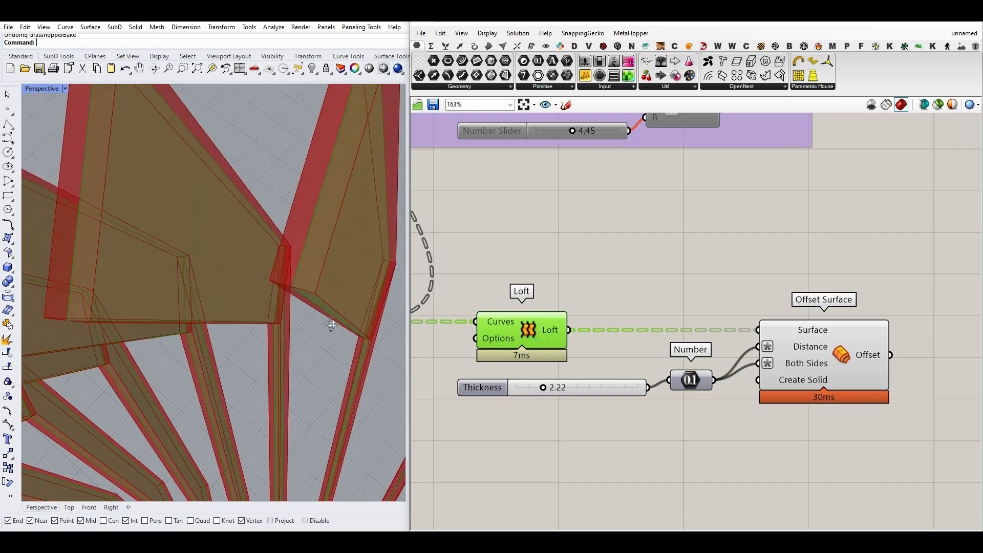
mouse_move(551, 392)
mouse_down()
mouse_move(574, 390)
mouse_move(515, 389)
mouse_move(558, 388)
mouse_up()
mouse_move(783, 382)
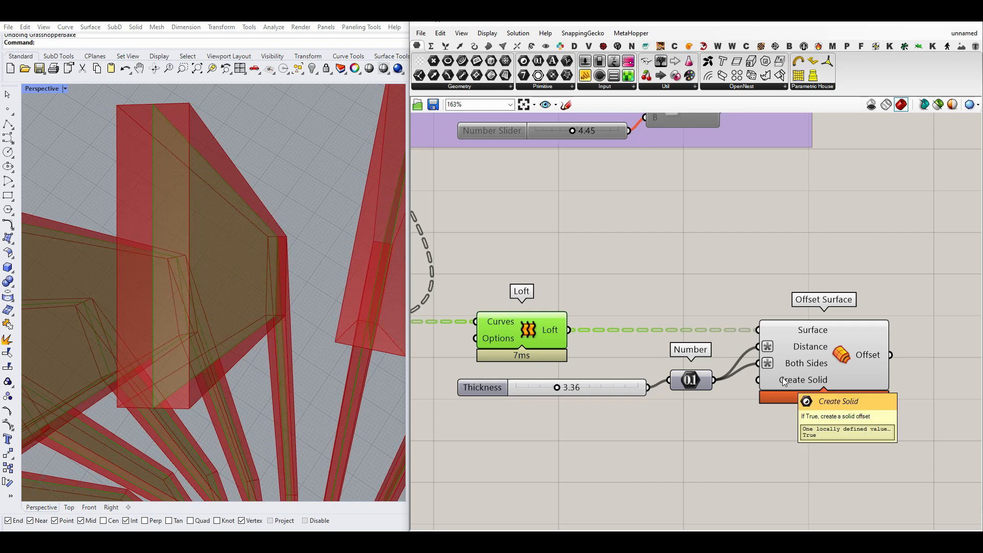
scroll(172, 369, down, 8)
right_drag(171, 373, 233, 277)
scroll(205, 304, down, 6)
scroll(203, 343, up, 4)
right_drag(281, 372, 359, 360)
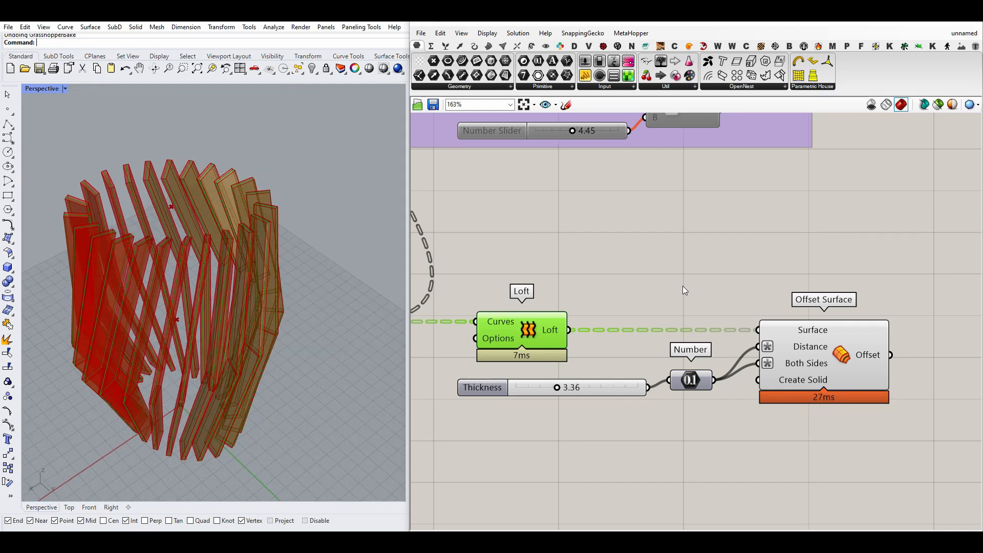
click(697, 275)
right_click(523, 333)
click(530, 349)
Step: Examine the thickened beams from several angles, especially their uneven lower ends and overall shape
right_drag(310, 322, 283, 261)
scroll(255, 279, down, 4)
right_drag(212, 310, 181, 267)
scroll(193, 332, up, 5)
scroll(152, 361, up, 7)
right_drag(152, 362, 204, 297)
right_click(868, 359)
click(875, 373)
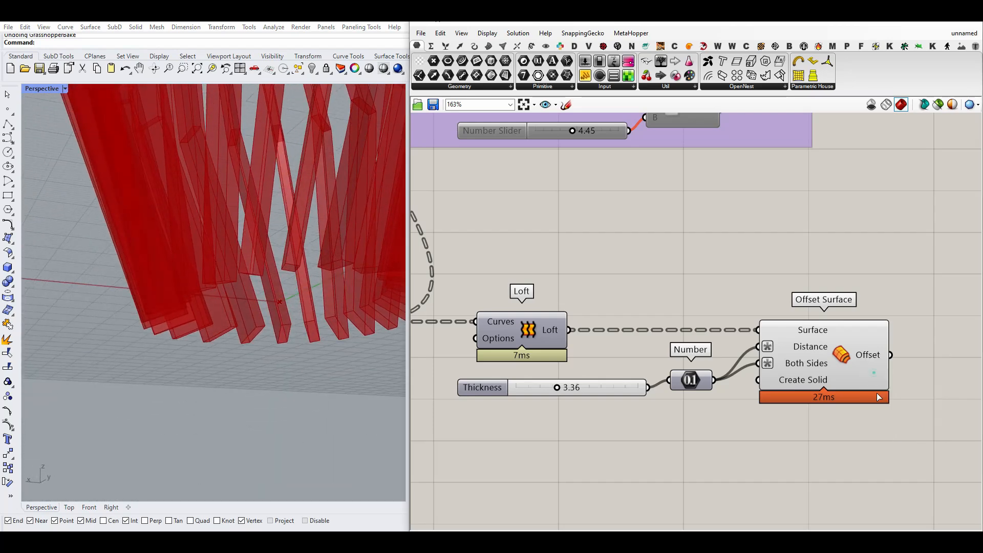
click(879, 468)
right_drag(319, 377, 318, 251)
scroll(266, 282, down, 4)
right_drag(266, 287, 257, 383)
scroll(256, 394, down, 5)
key(ctrl+z)
scroll(247, 239, up, 2)
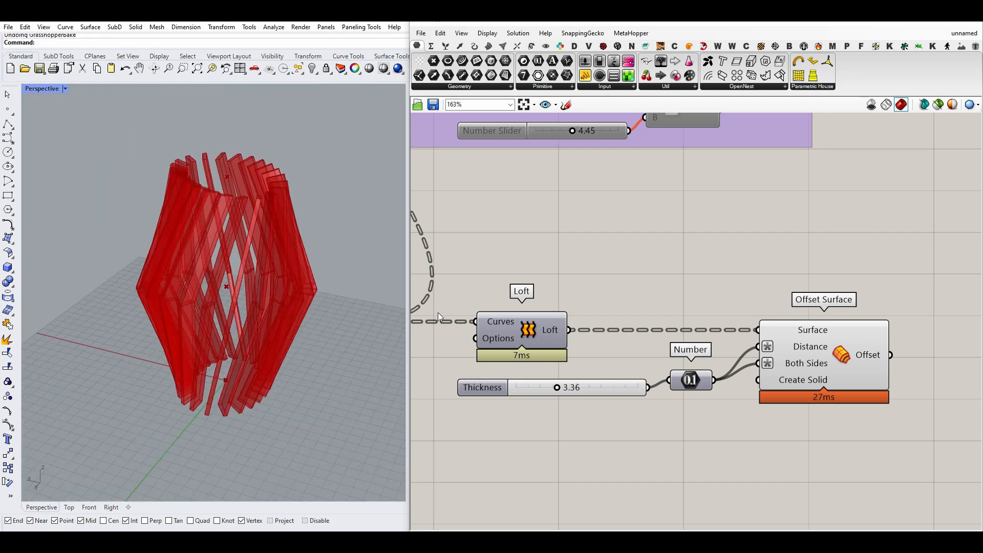
Step: Add Pufferfish's Plane Trim Surface component and connect the Offset output to its Surface input
right_drag(788, 416, 621, 399)
scroll(682, 404, up, 3)
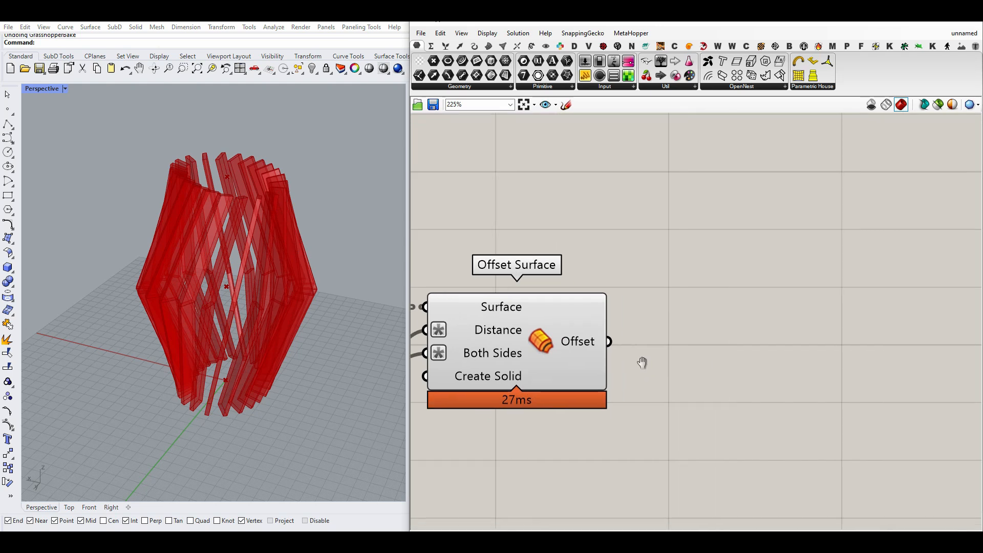
click(646, 46)
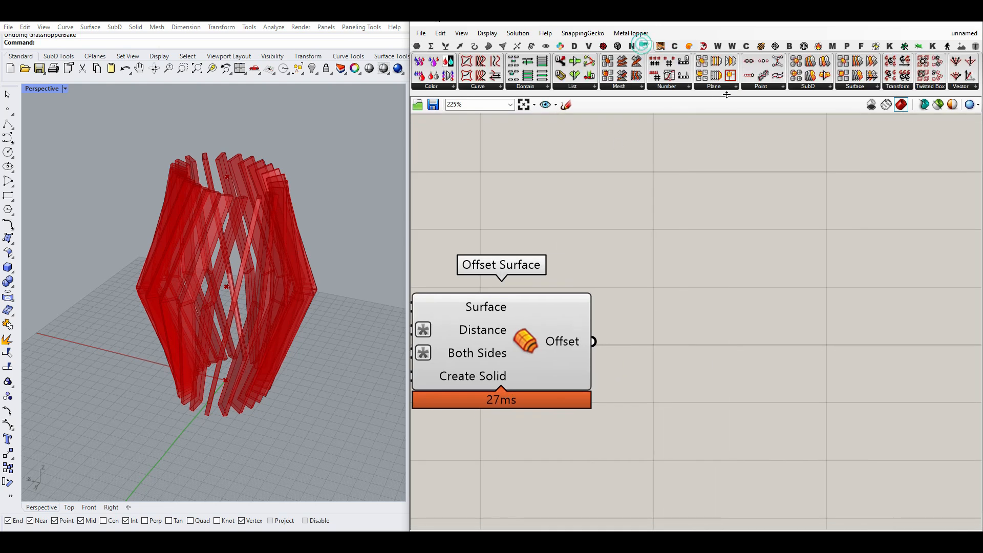
click(830, 88)
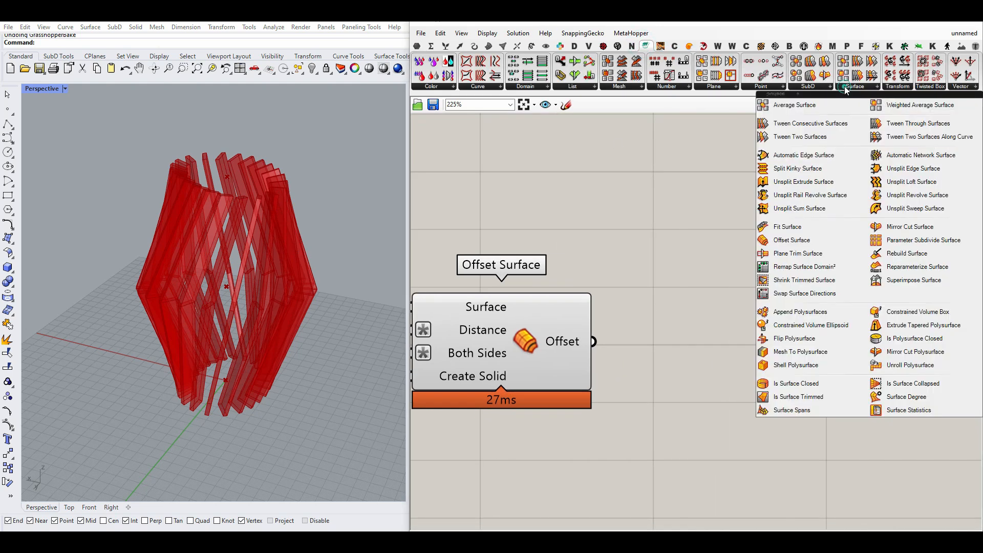
click(812, 255)
click(740, 415)
right_drag(602, 368, 548, 336)
drag(536, 312, 593, 355)
right_drag(643, 382, 610, 348)
drag(640, 349, 776, 303)
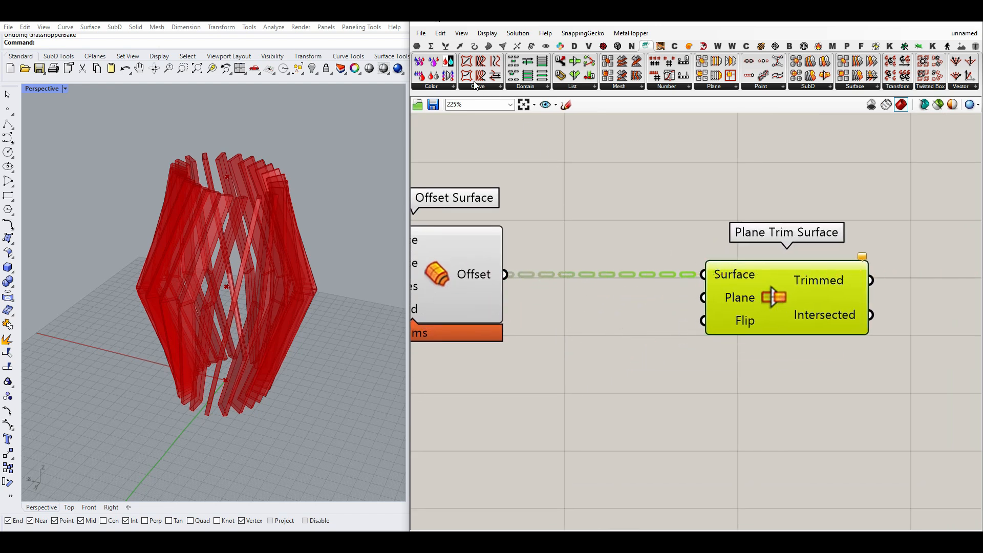
Step: Add a Point parameter, connect it to Plane Trim Surface's Plane input, and set one point on the ground beside the structure
click(418, 45)
drag(434, 61, 583, 361)
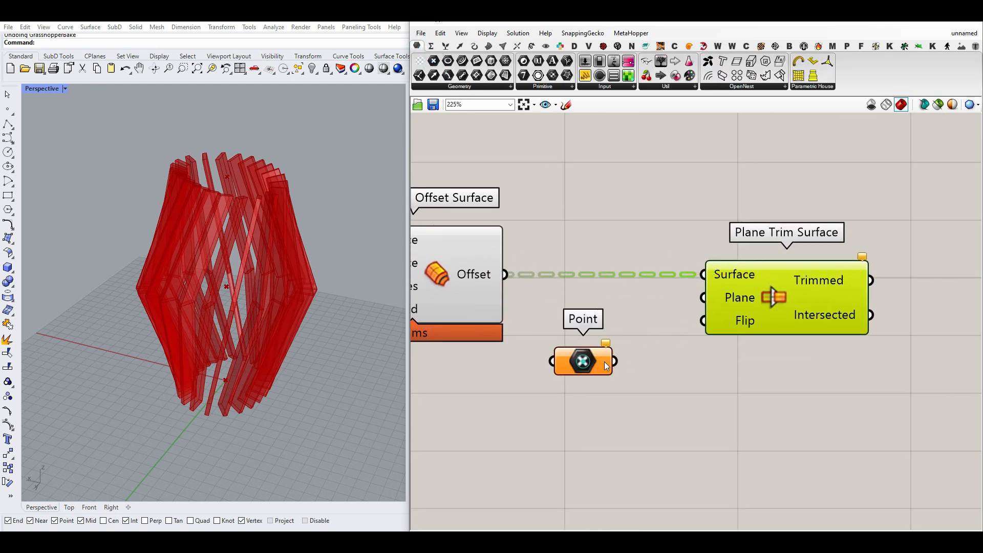
right_click(596, 361)
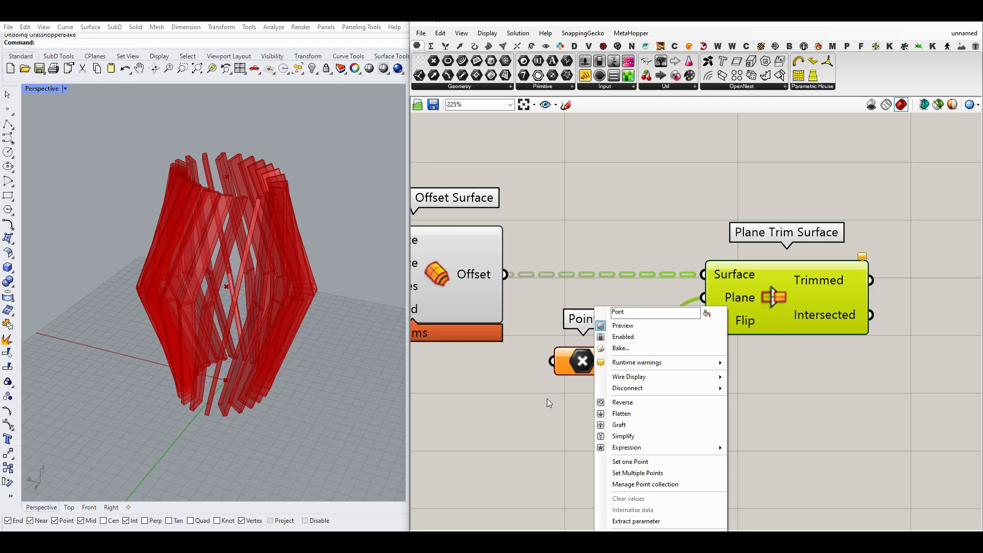
click(641, 457)
click(299, 406)
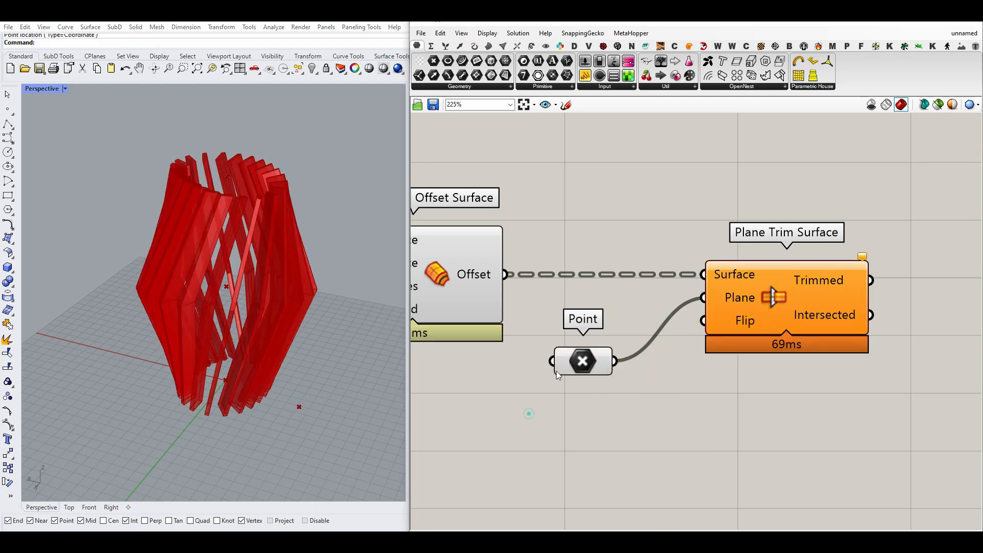
Step: Select the Point and Plane Trim Surface components and raise the point so its plane cuts the beams' lower ends
click(763, 305)
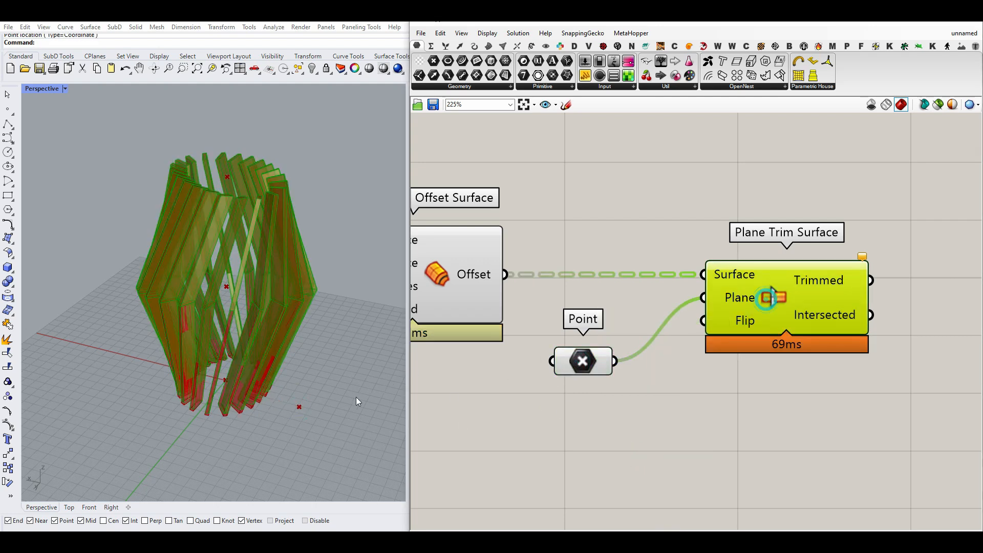
shift+click(592, 361)
drag(298, 384, 308, 360)
right_drag(309, 361, 272, 352)
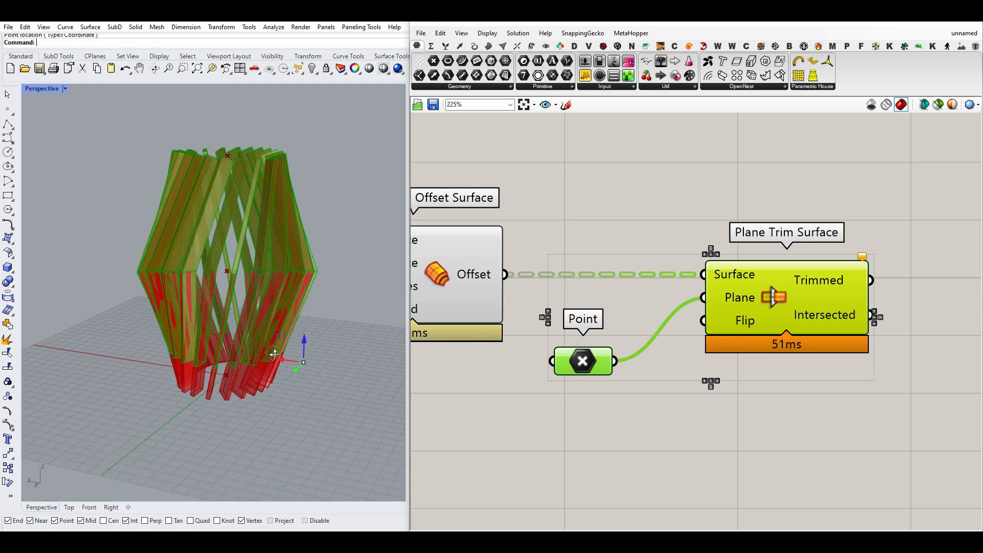
scroll(253, 349, up, 5)
Step: Try inverting Plane Trim Surface's Flip input to keep the opposite side of the cut
right_click(743, 319)
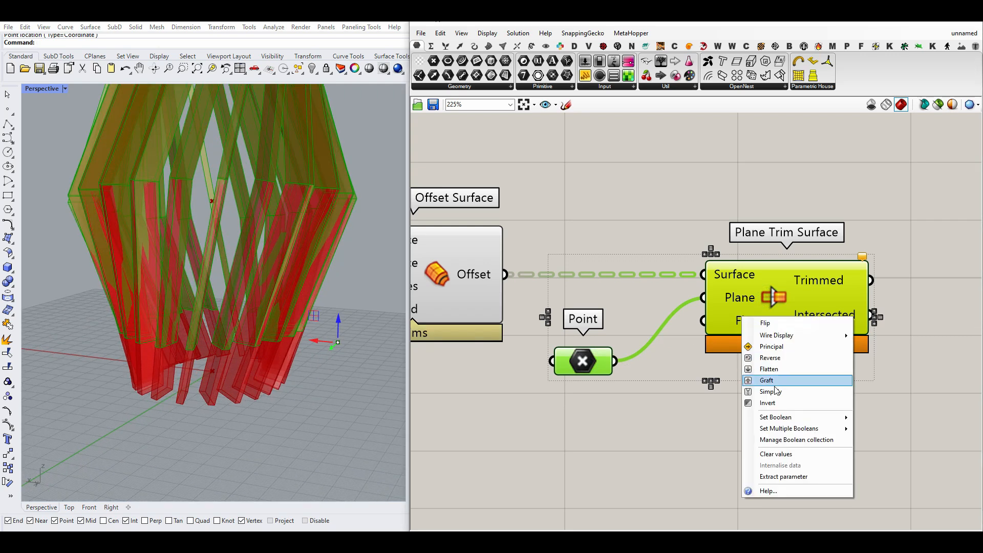
click(772, 400)
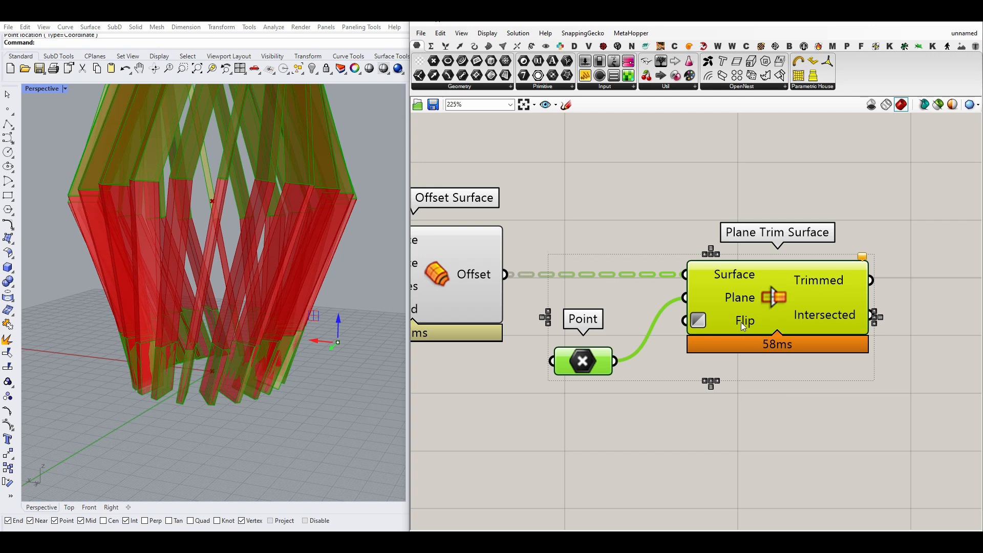
right_click(744, 327)
click(762, 405)
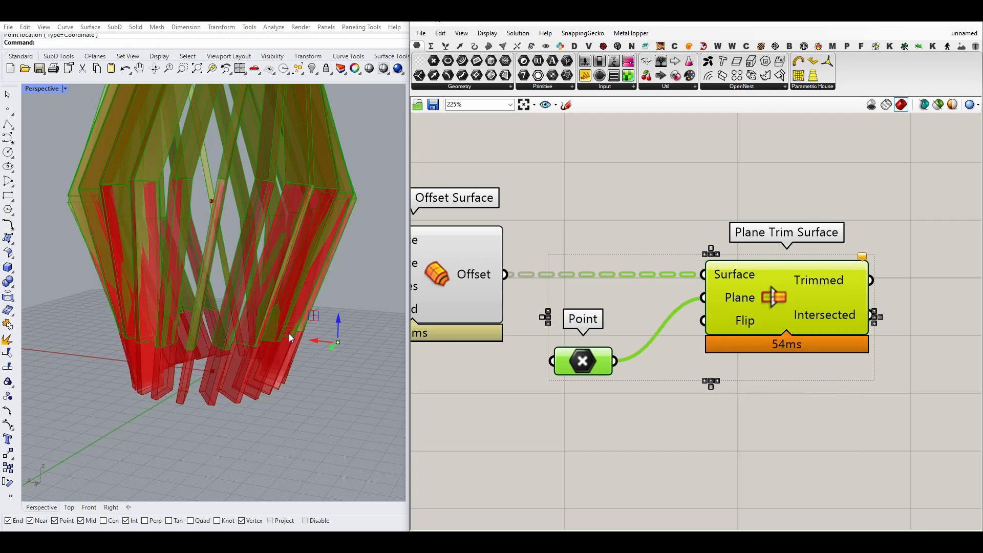
Step: Lower the trimming point slightly and turn off Offset Surface's preview to reveal the flat-cut base
mouse_move(338, 327)
mouse_down()
mouse_move(340, 298)
mouse_move(341, 346)
mouse_up()
right_click(437, 268)
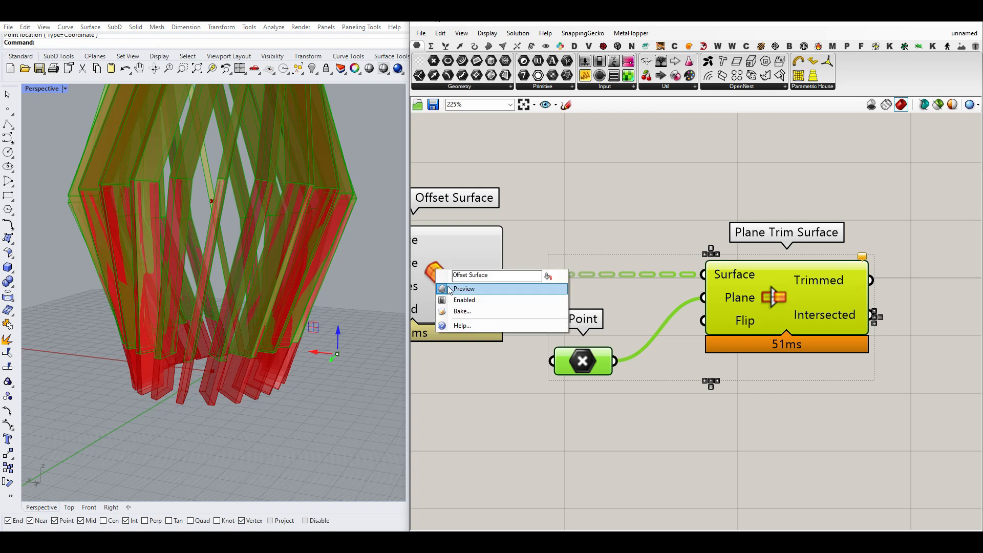
click(447, 288)
click(486, 434)
scroll(253, 417, down, 7)
right_drag(253, 416, 293, 398)
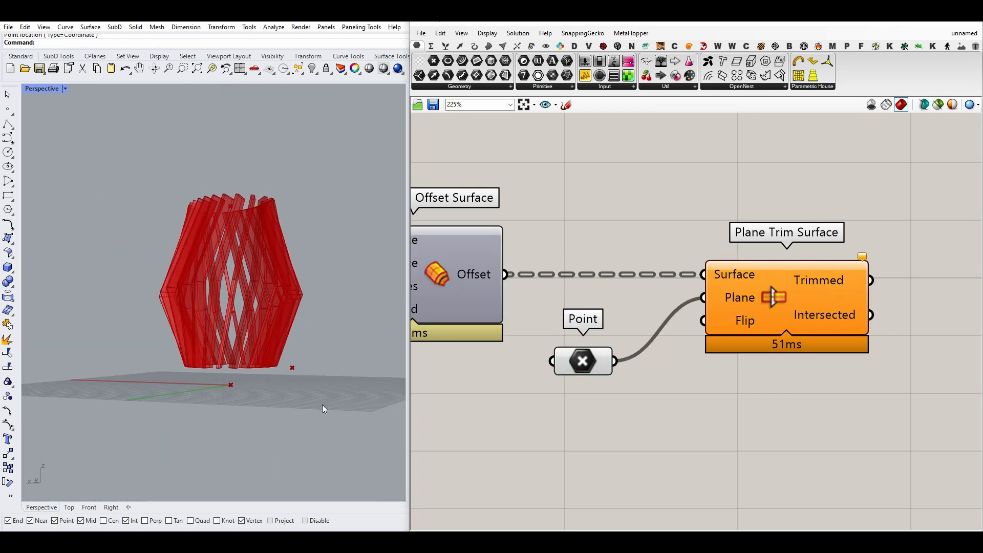
Step: Duplicate Plane Trim Surface with its Point, connect the first Trimmed output to the copy's Surface input, and hide the first trim's preview
right_drag(739, 382, 592, 390)
right_drag(667, 391, 590, 391)
scroll(587, 380, down, 3)
drag(593, 392, 468, 342)
key(ctrl+c)
key(ctrl+v)
drag(607, 339, 782, 371)
click(727, 328)
drag(733, 350, 670, 315)
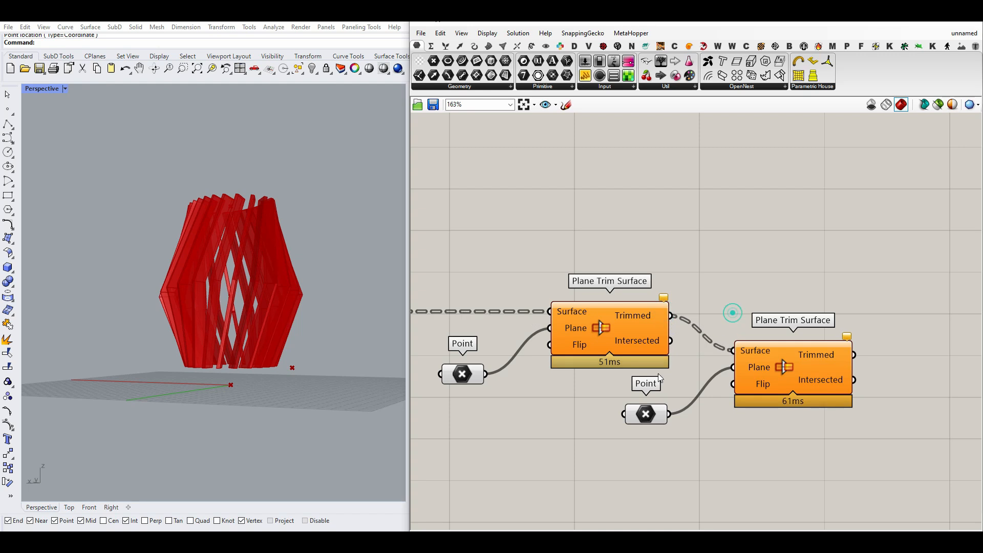
right_click(598, 329)
click(612, 345)
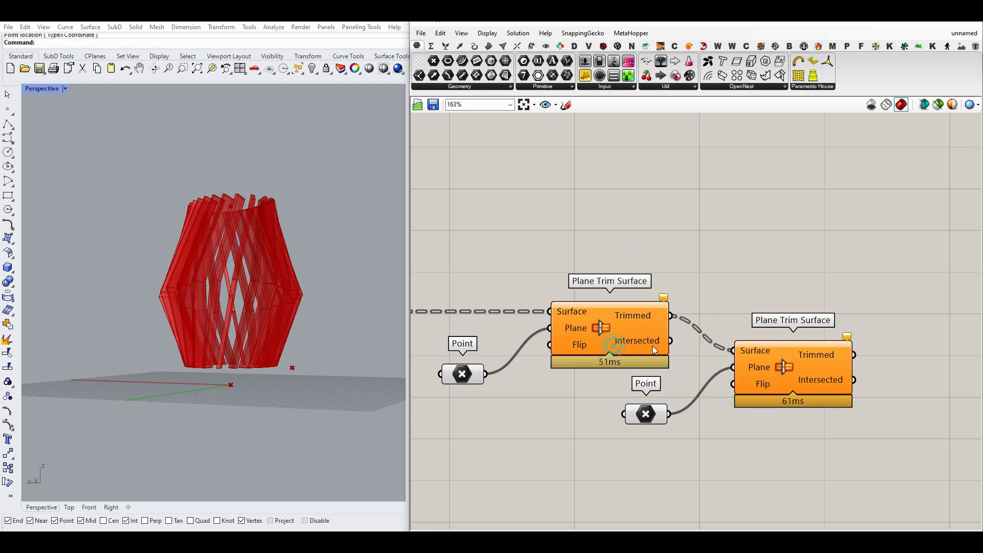
drag(497, 80, 708, 294)
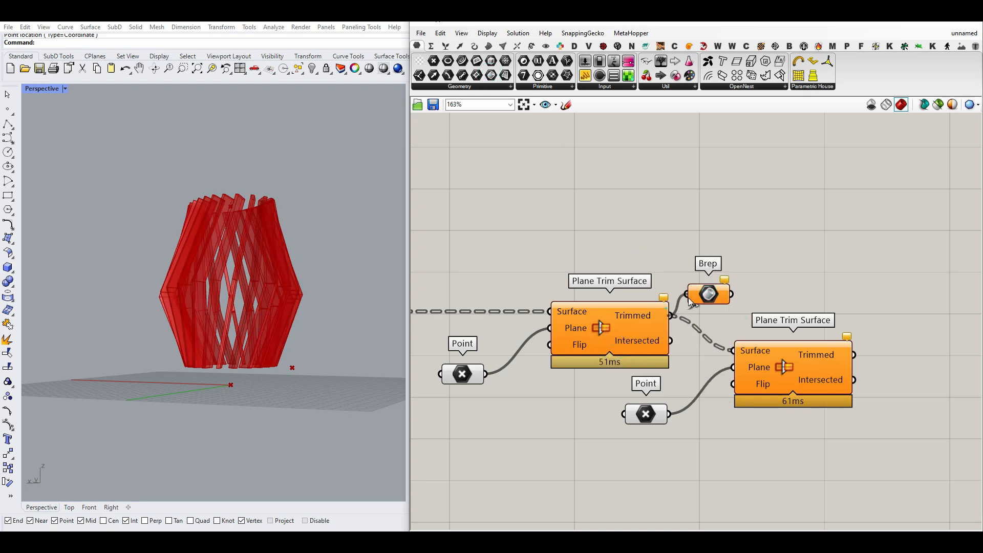
click(708, 294)
key(Delete)
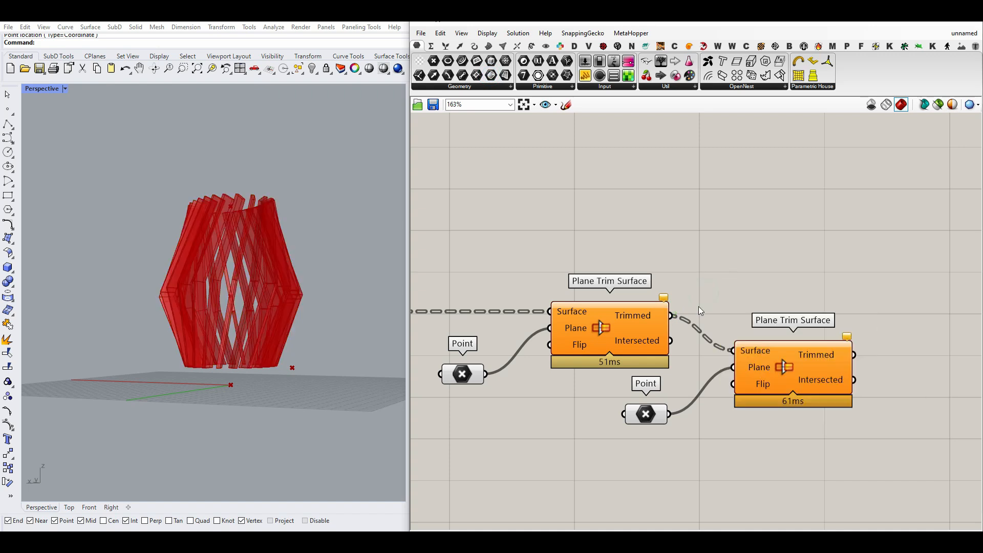
Step: Raise the duplicated point to just below the beams' upper ends and invert the second Plane Trim Surface's Flip input
click(647, 412)
drag(297, 337, 295, 203)
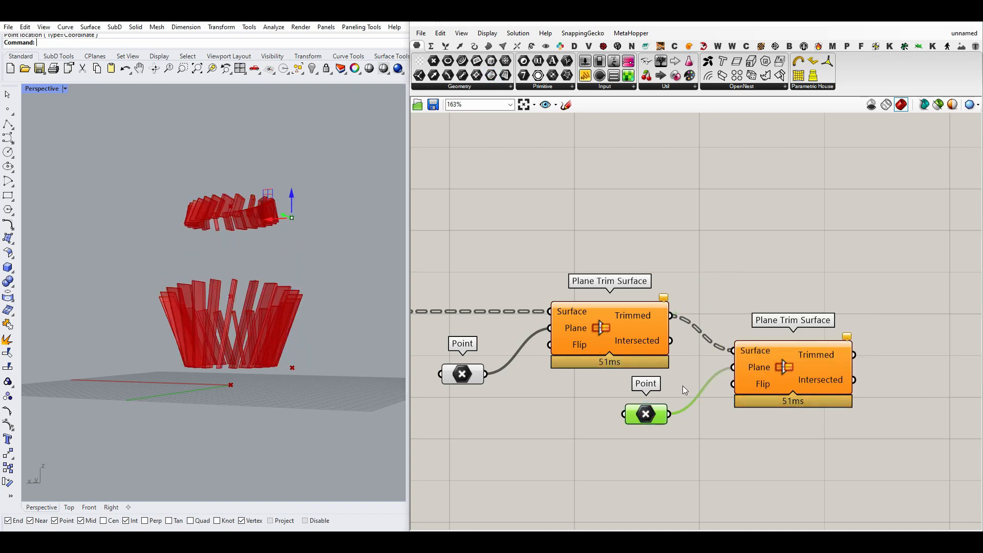
right_click(762, 383)
click(771, 447)
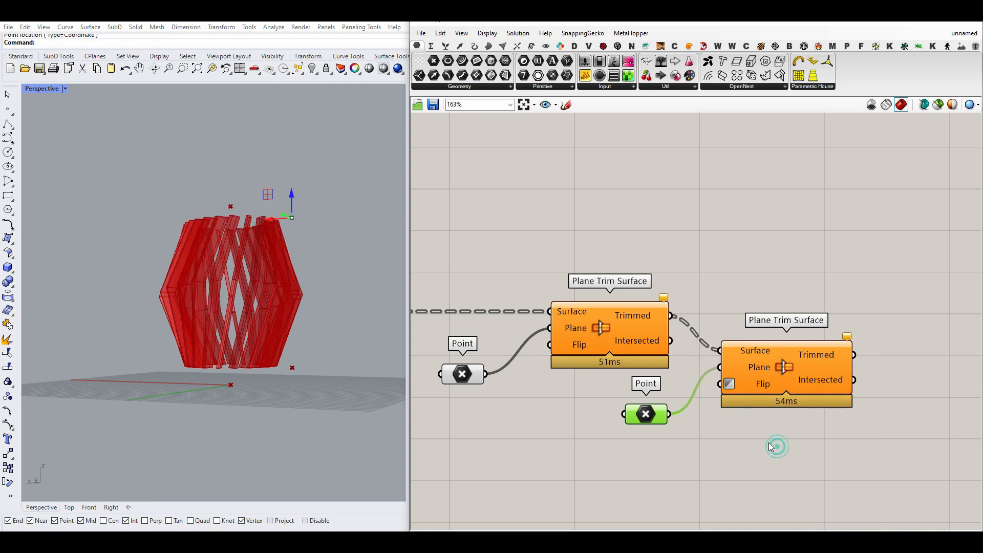
Step: Show the first Plane Trim Surface's preview for comparison with the second trim and hide it again
right_click(601, 328)
click(606, 341)
click(602, 329)
right_click(602, 331)
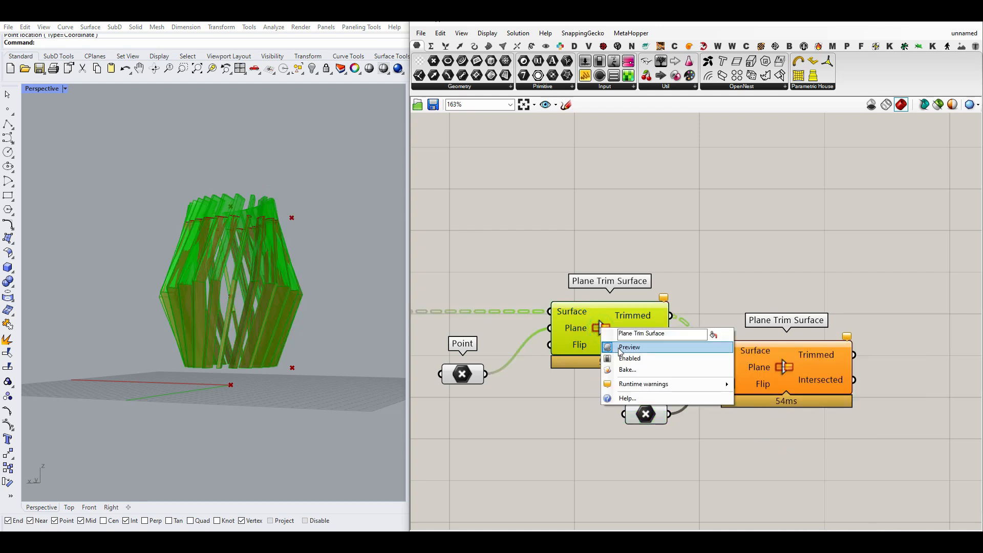
click(617, 347)
Step: Place the second Point parameter directly below the first one on the canvas
click(641, 415)
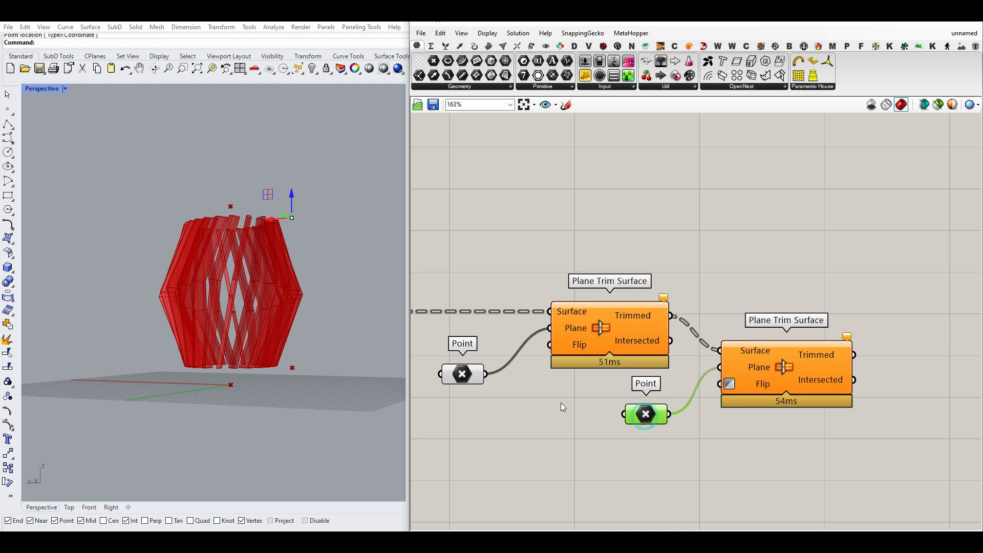
drag(653, 419, 470, 416)
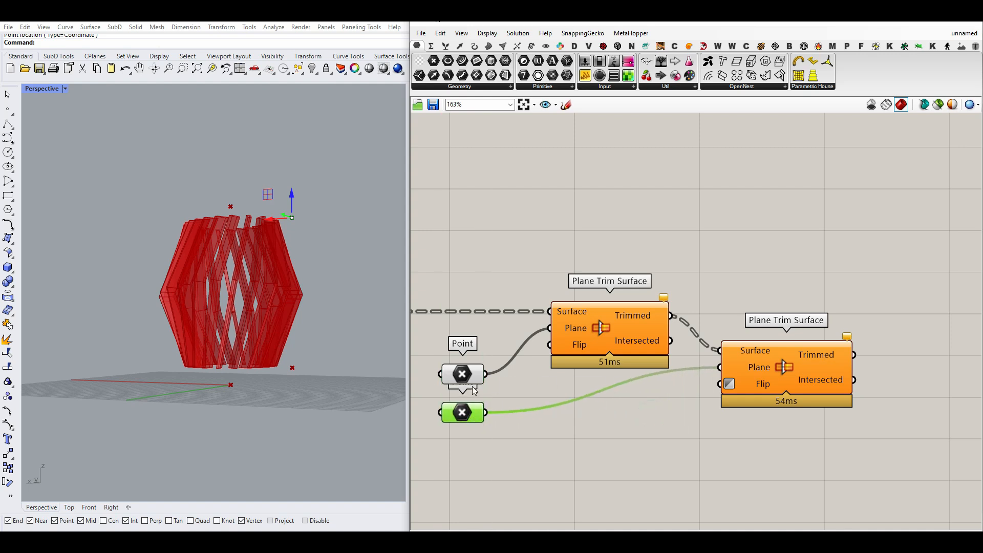
Step: Adjust the heights of the upper and lower trim Points so the planes cut both ends of the beams
click(467, 377)
shift+click(463, 412)
drag(294, 211, 294, 234)
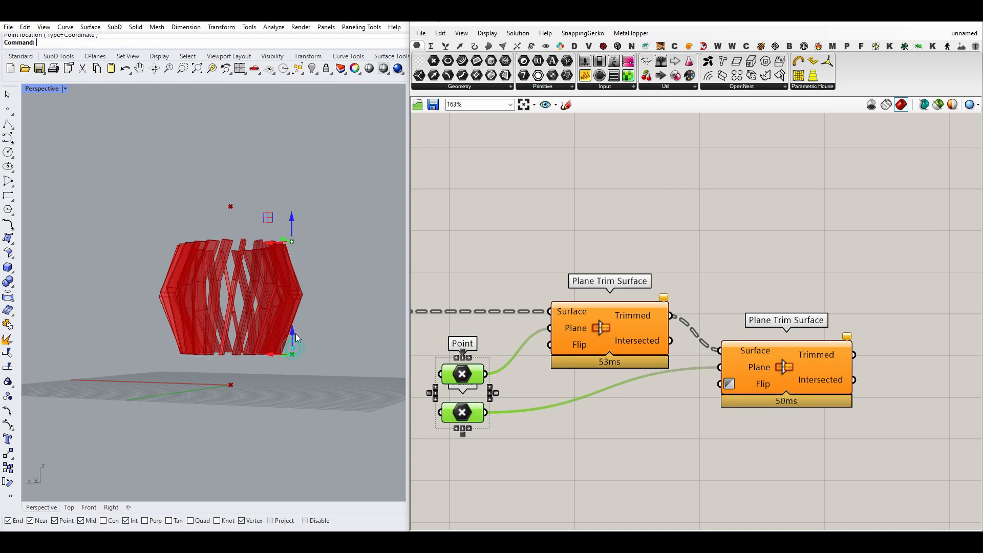
scroll(281, 310, up, 5)
right_drag(281, 310, 371, 417)
drag(371, 417, 371, 424)
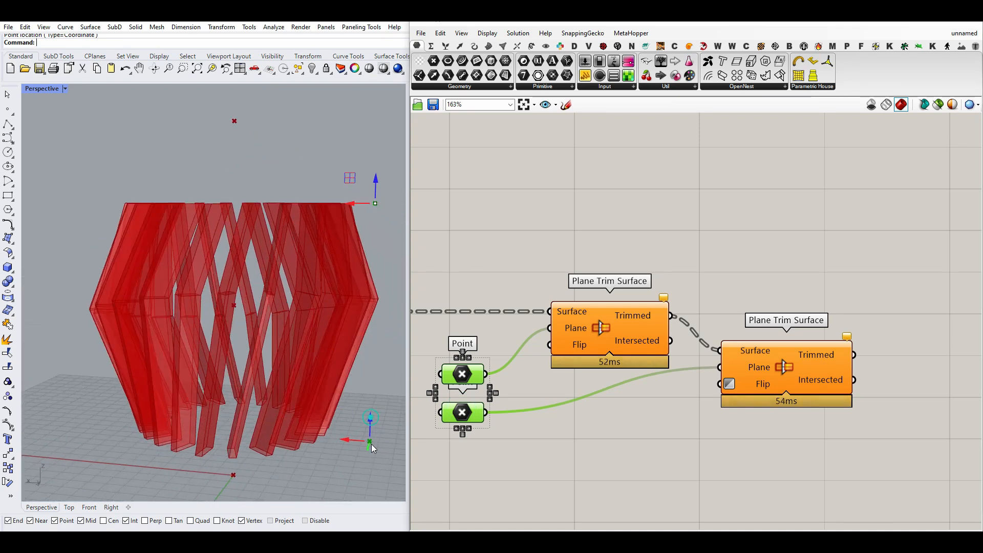
drag(378, 188, 379, 168)
scroll(243, 304, down, 4)
right_drag(242, 304, 257, 361)
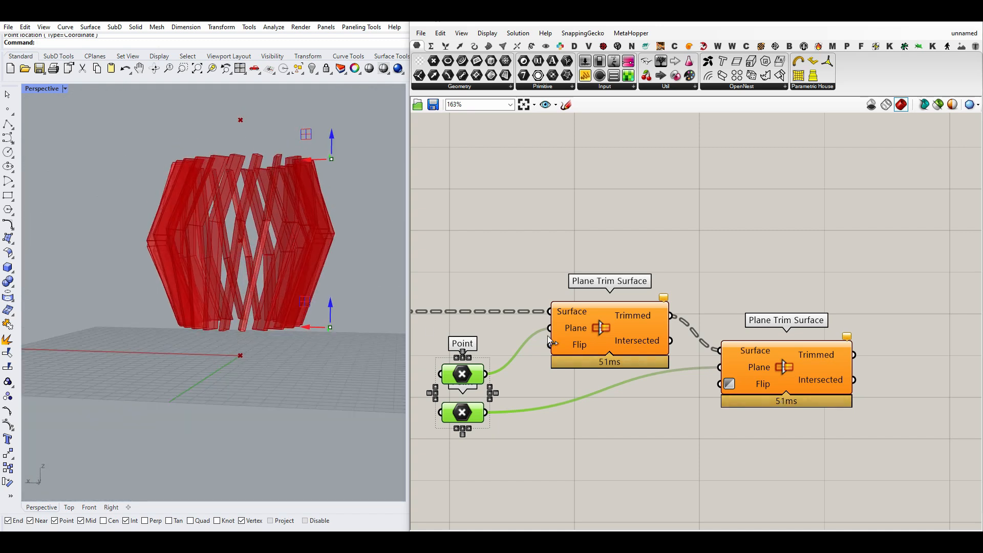
Step: Add a Move component after the second Plane Trim Surface and connect its Trimmed output to Move's Geometry input
right_drag(751, 350, 627, 331)
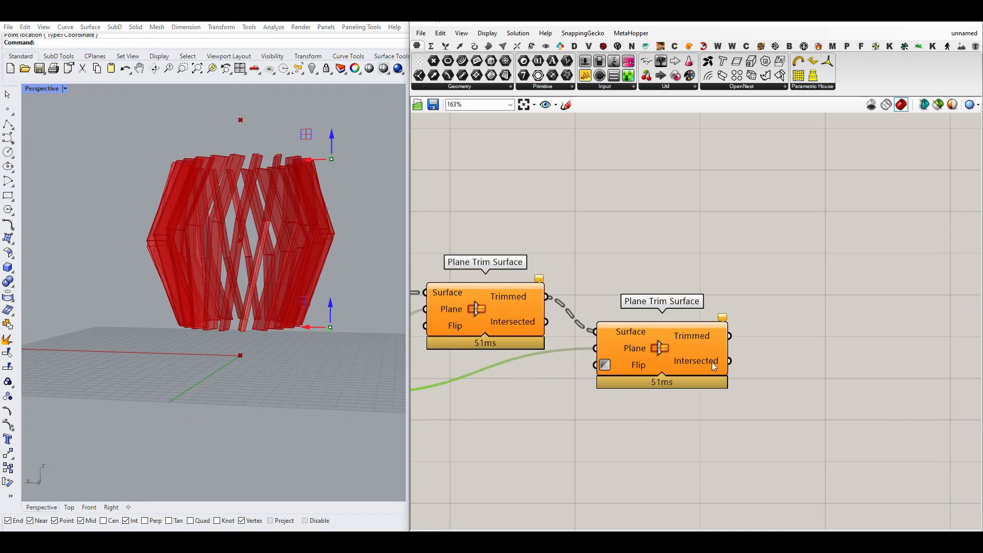
click(531, 46)
drag(499, 75, 799, 381)
mouse_move(729, 335)
mouse_down()
mouse_move(737, 373)
mouse_move(767, 400)
mouse_up()
Step: Add a Unit Z component beside Move and connect its Unit vector output to the Motion input
click(685, 446)
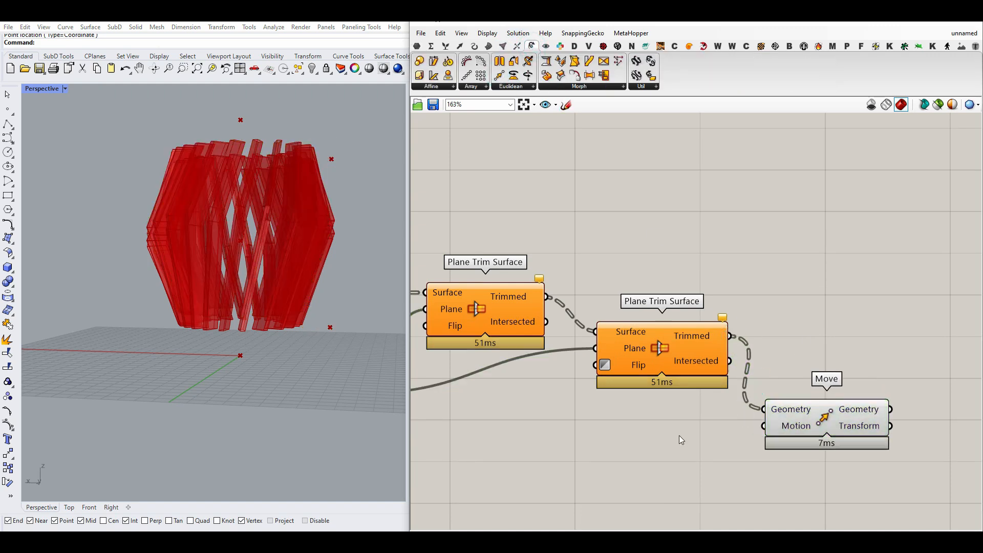
double_click(679, 435)
text(unit z)
click(651, 409)
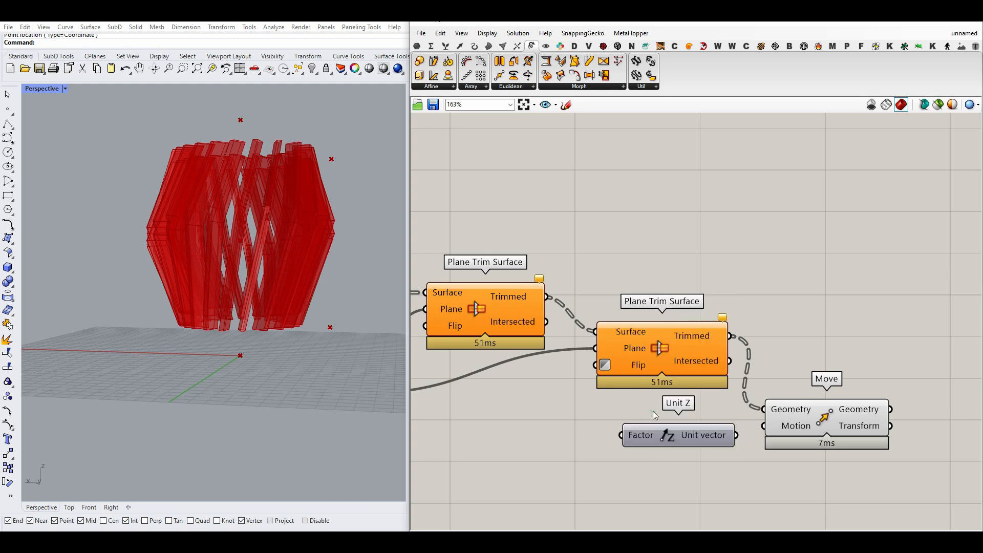
drag(736, 435, 764, 426)
right_drag(682, 450, 741, 445)
drag(735, 432, 701, 421)
Step: Hide the preview of both Plane Trim Surface components
drag(749, 282, 554, 363)
right_click(585, 196)
click(609, 210)
click(610, 211)
right_drag(524, 296, 624, 284)
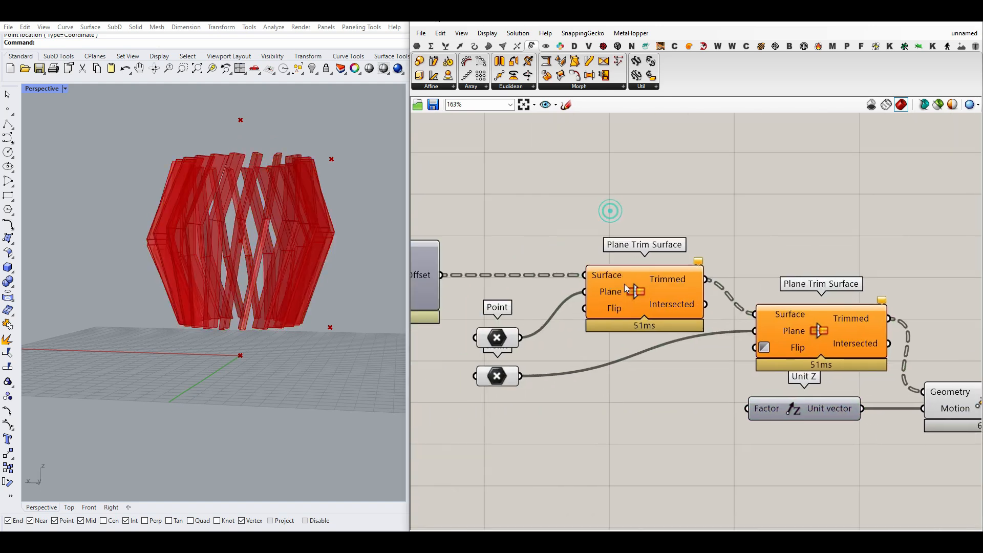
Step: Add a Project component below the Points and connect the first Point to its Geometry input
click(491, 338)
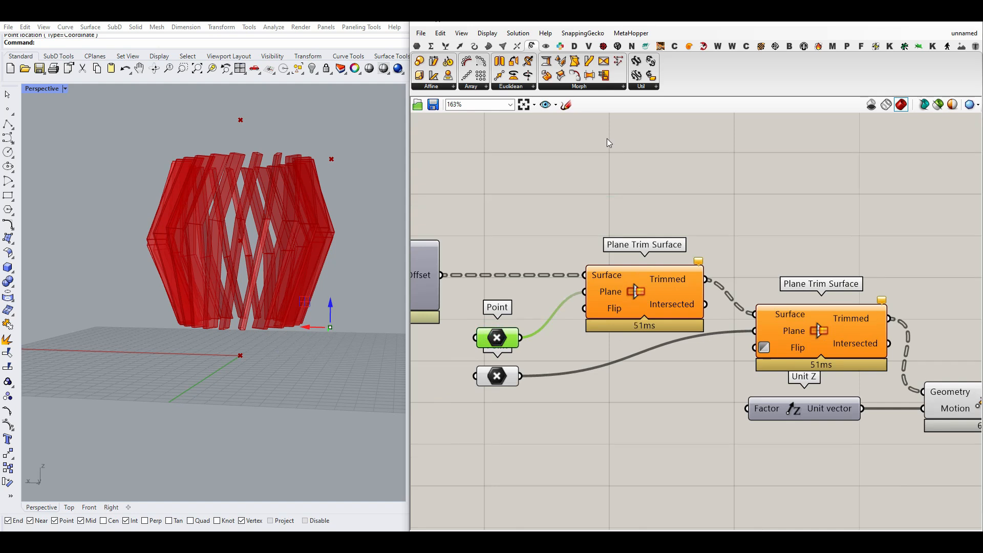
mouse_move(531, 50)
drag(648, 384, 644, 413)
drag(533, 357, 580, 406)
right_drag(617, 420, 637, 382)
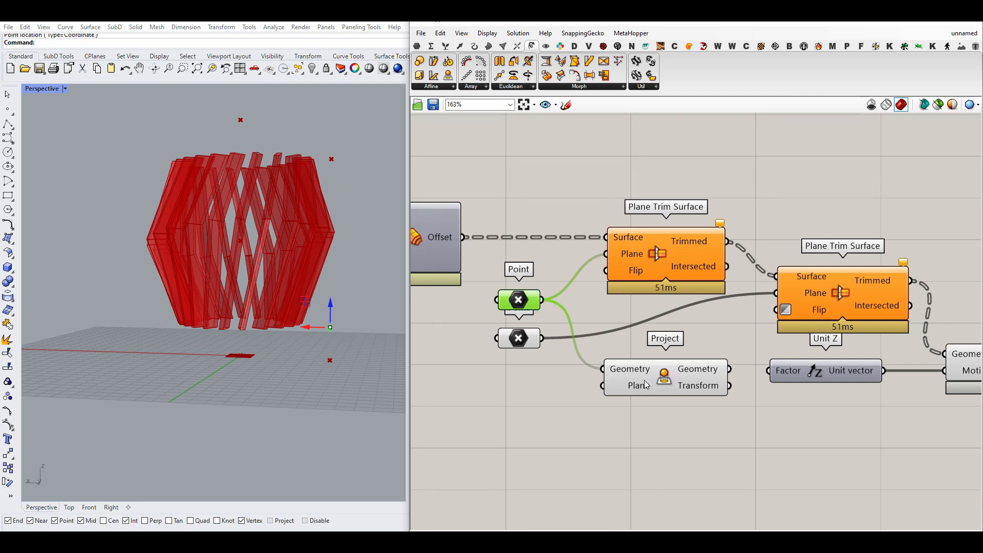
drag(637, 382, 581, 426)
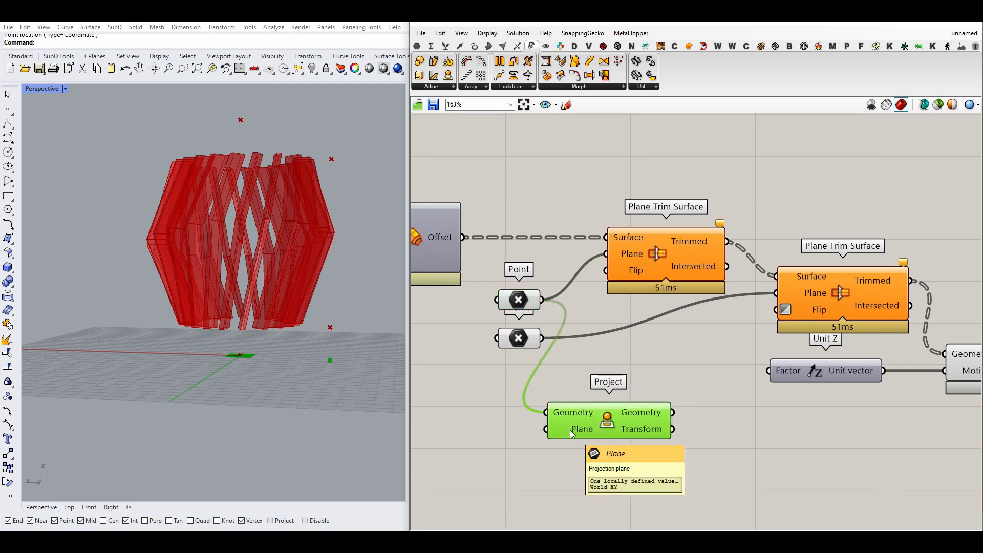
Step: Add a Vector 2Pt component with the first Point as Point A and the projected Geometry as Point B
click(458, 46)
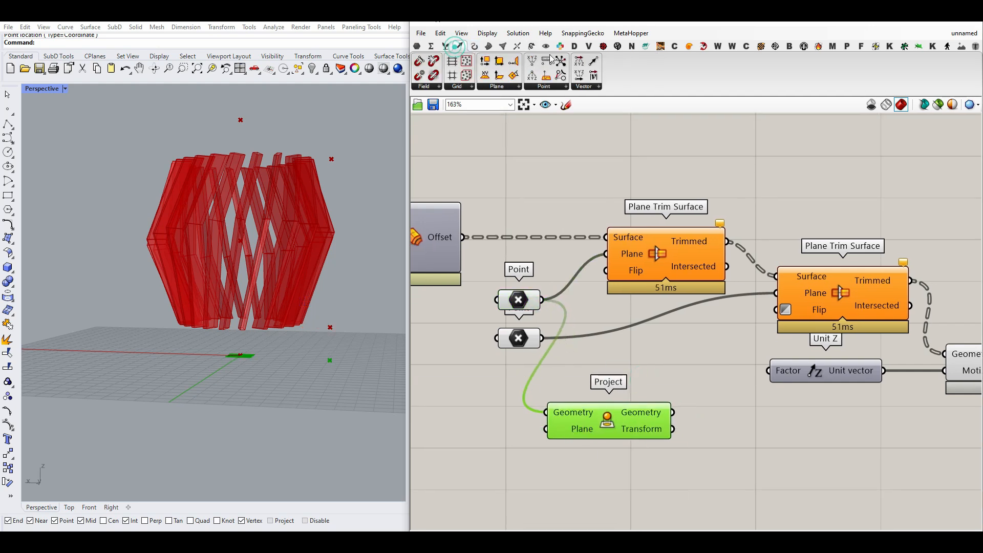
drag(592, 60, 705, 394)
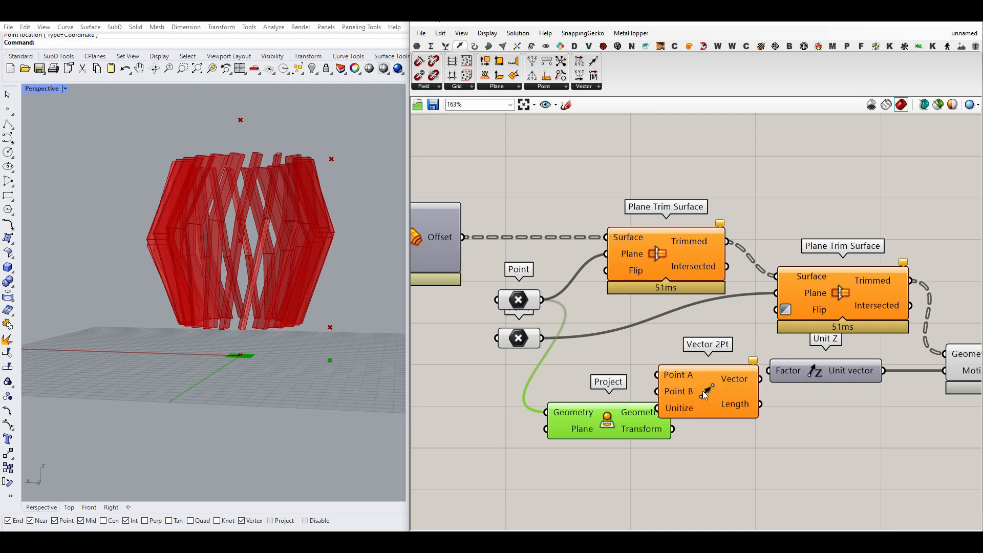
drag(537, 310, 705, 316)
drag(538, 326, 657, 374)
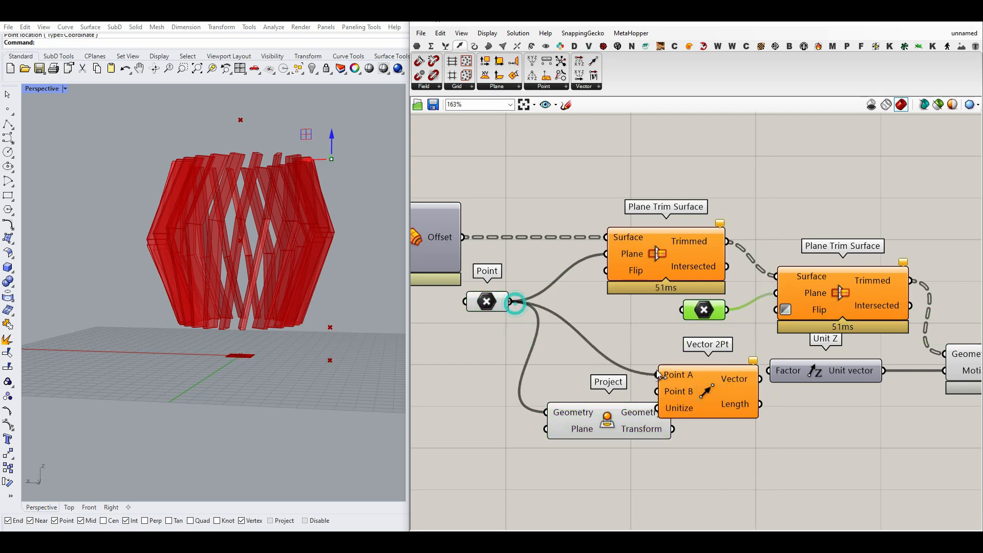
drag(622, 412, 590, 401)
drag(651, 400, 657, 391)
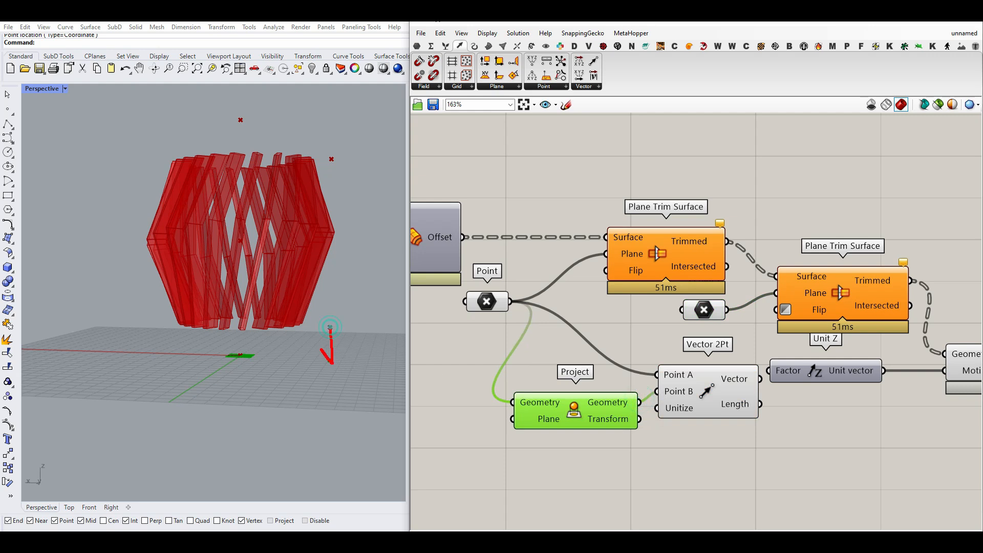
Step: Connect Vector 2Pt's Vector output to Unit Z's Factor input and hide the previews of the Point and helper components
key(Escape)
mouse_move(760, 379)
mouse_down()
mouse_move(769, 371)
mouse_move(821, 385)
mouse_up()
click(830, 403)
scroll(835, 410, down, 3)
drag(873, 436, 619, 274)
middle_click(675, 240)
click(703, 255)
click(704, 253)
Step: Put each of the two Point parameters into its own group
scroll(747, 358, up, 2)
drag(773, 363, 755, 377)
right_click(708, 379)
click(716, 450)
drag(607, 369, 621, 388)
right_click(545, 367)
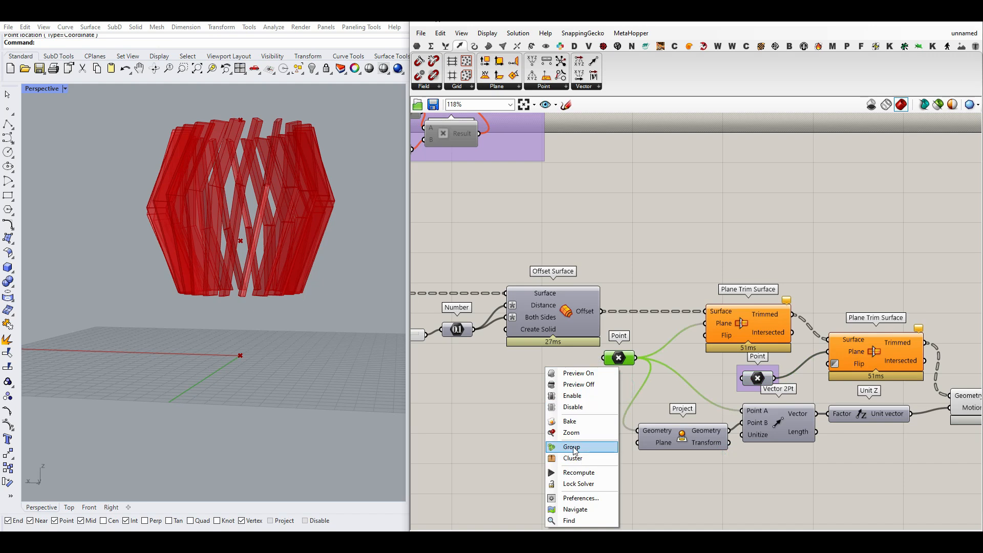
click(560, 453)
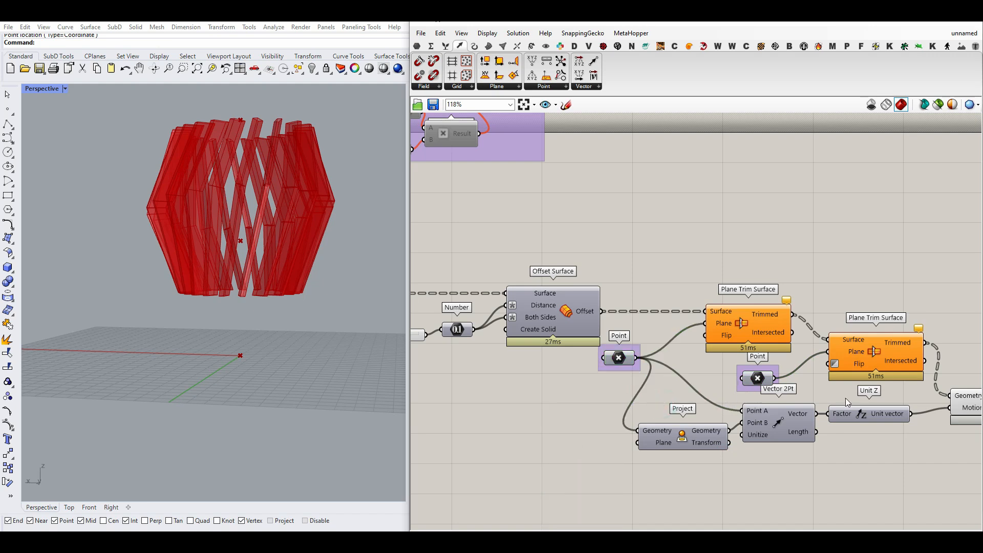
Step: Select Move to highlight its geometry, and turn on the preview of the first Point
right_drag(846, 398, 752, 389)
click(899, 392)
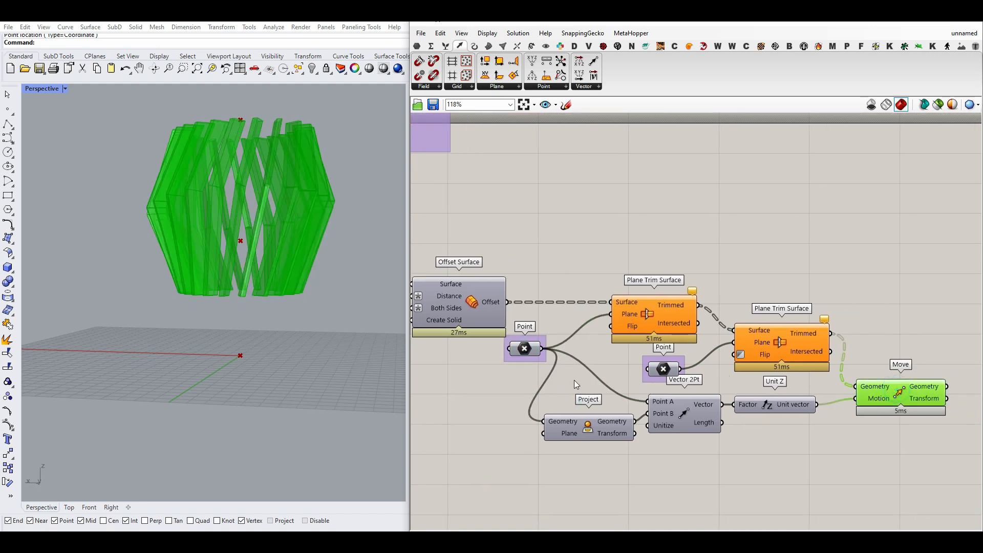
right_click(529, 350)
click(544, 340)
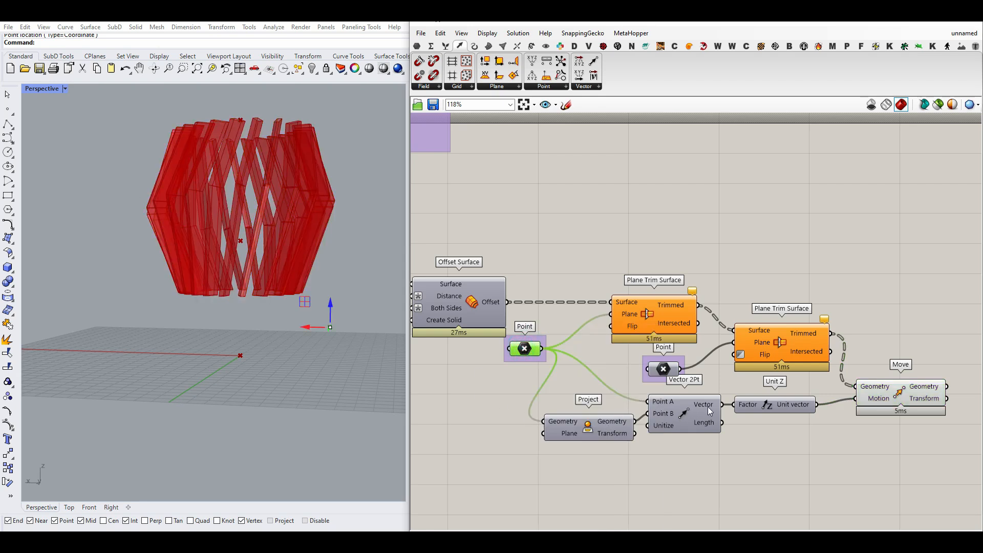
right_drag(818, 416, 770, 417)
Step: Show the second Plane Trim Surface's preview for comparison with the moved geometry and hide the trim previews again
right_click(732, 342)
click(741, 347)
click(737, 344)
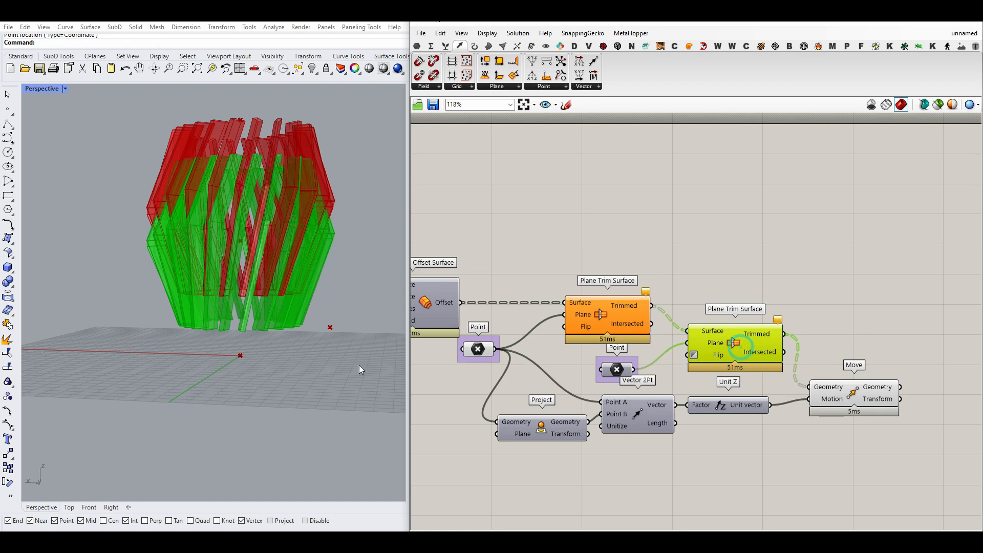
right_click(601, 306)
click(629, 326)
right_drag(277, 358, 262, 342)
drag(774, 272, 504, 412)
right_click(563, 245)
click(599, 259)
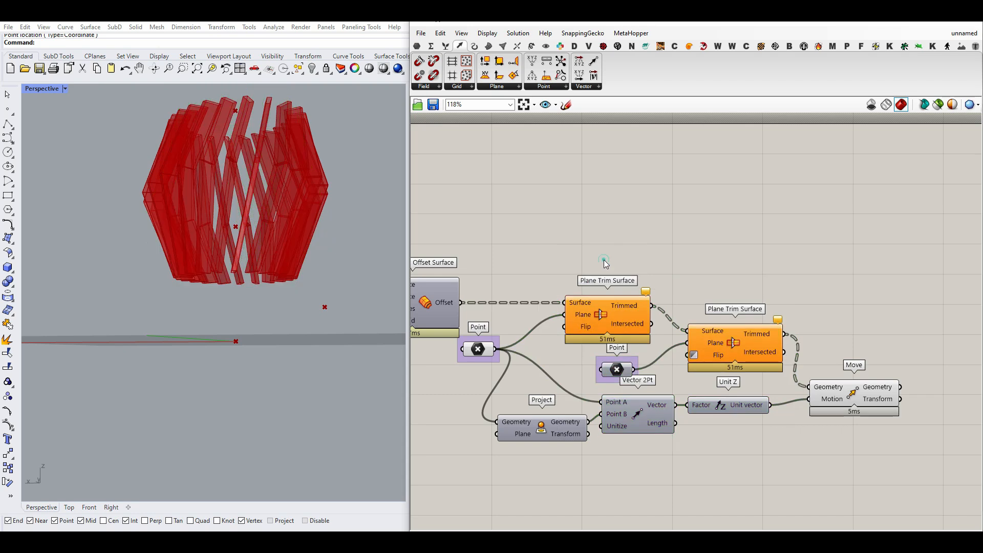
Step: Set the expression of Unit Z's Factor input to -x to reverse the movement direction
right_drag(761, 303, 675, 293)
click(768, 393)
click(702, 439)
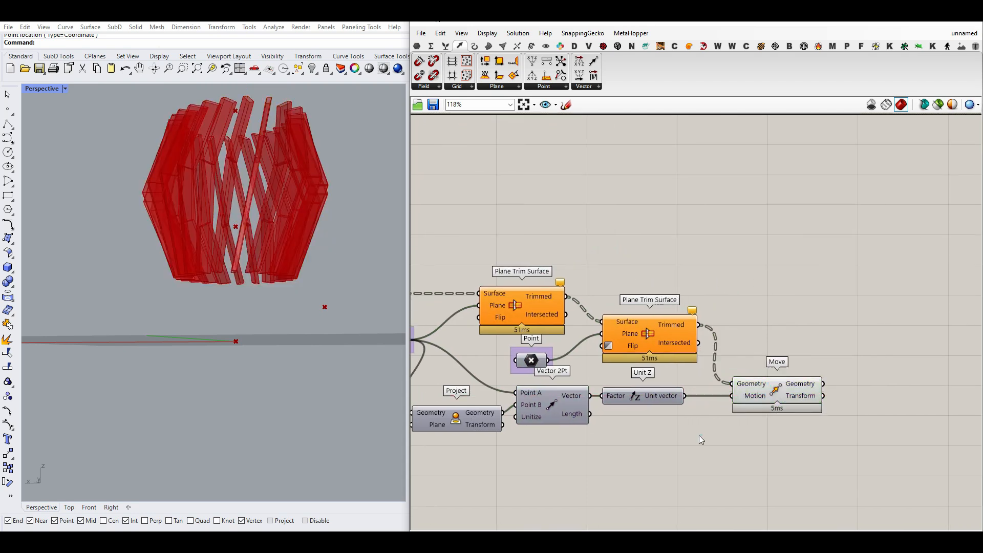
scroll(622, 398, up, 2)
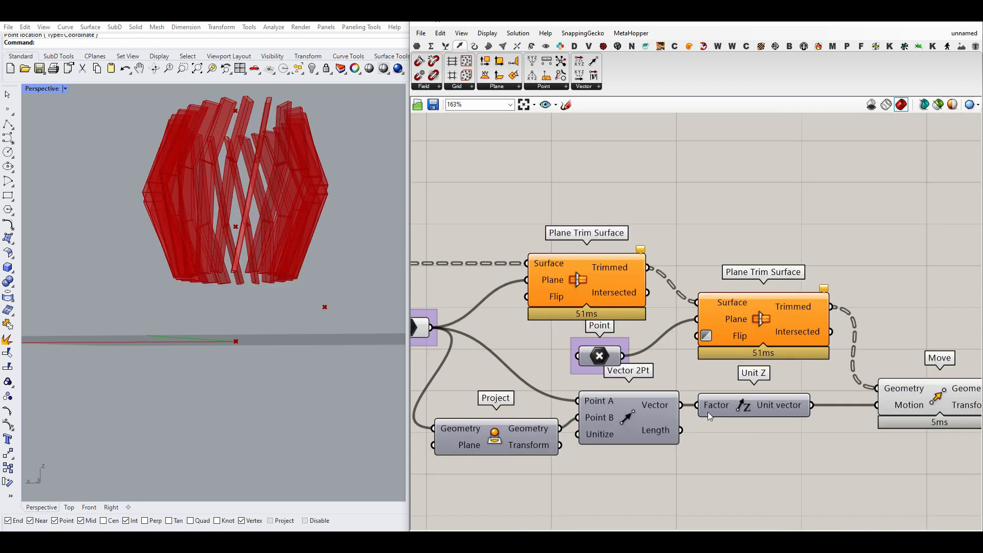
drag(526, 432, 496, 420)
click(421, 328)
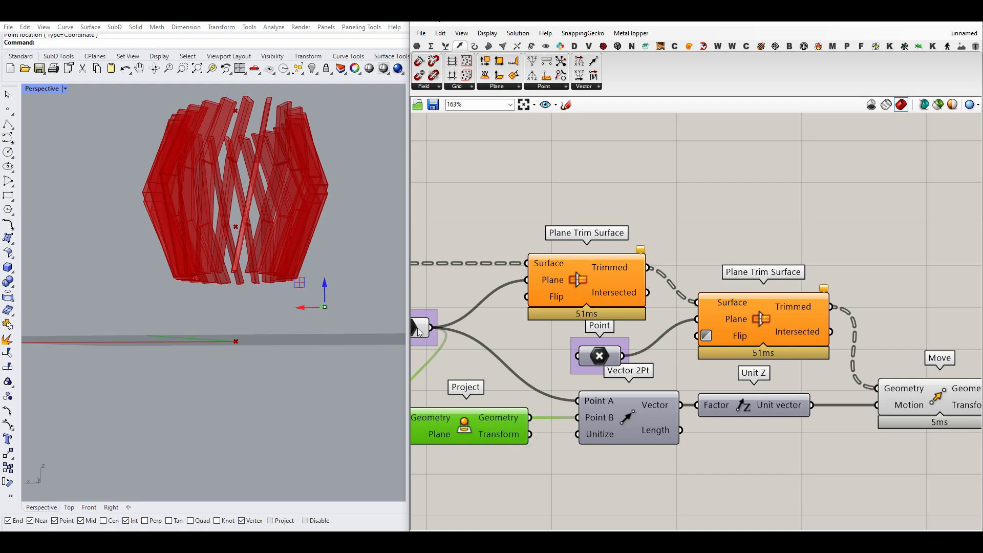
right_click(725, 418)
mouse_move(738, 447)
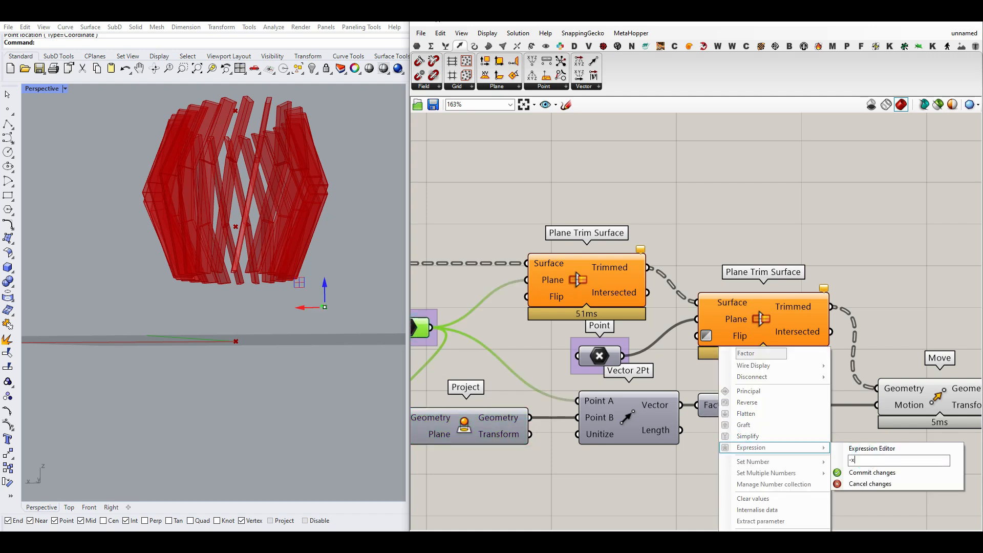
click(860, 473)
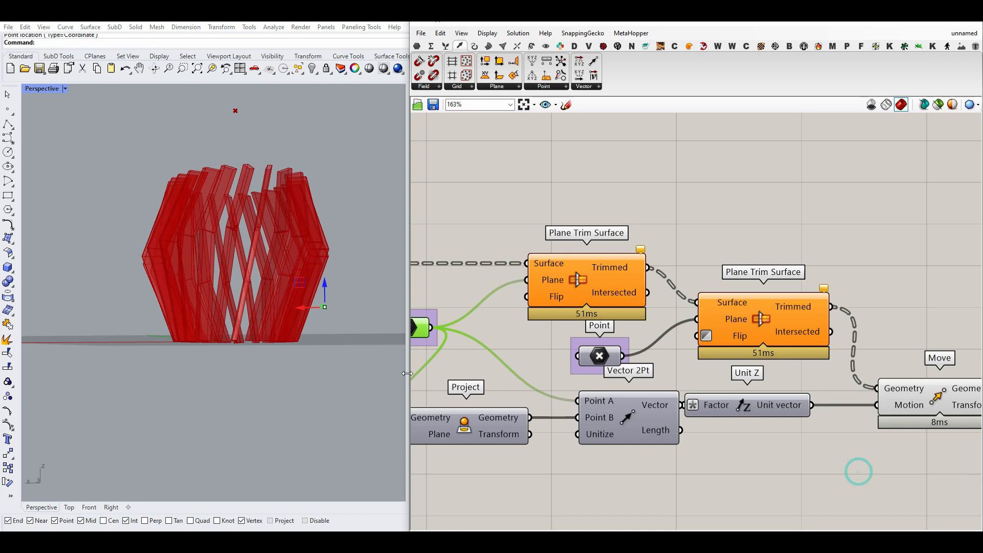
right_drag(242, 341, 308, 357)
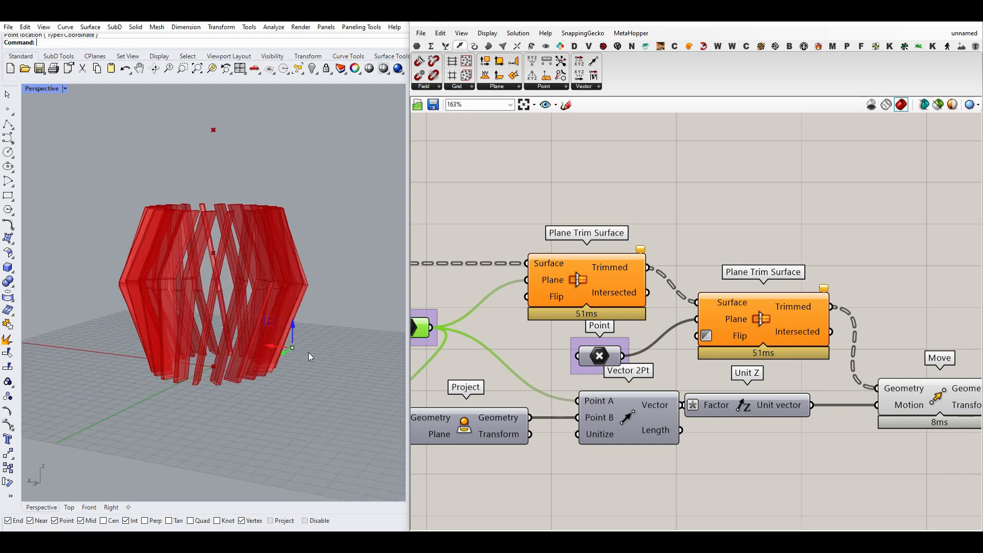
Step: Lower the first trim Point, show the second Point's preview, and raise the second Point to lengthen the beams
click(514, 354)
click(420, 328)
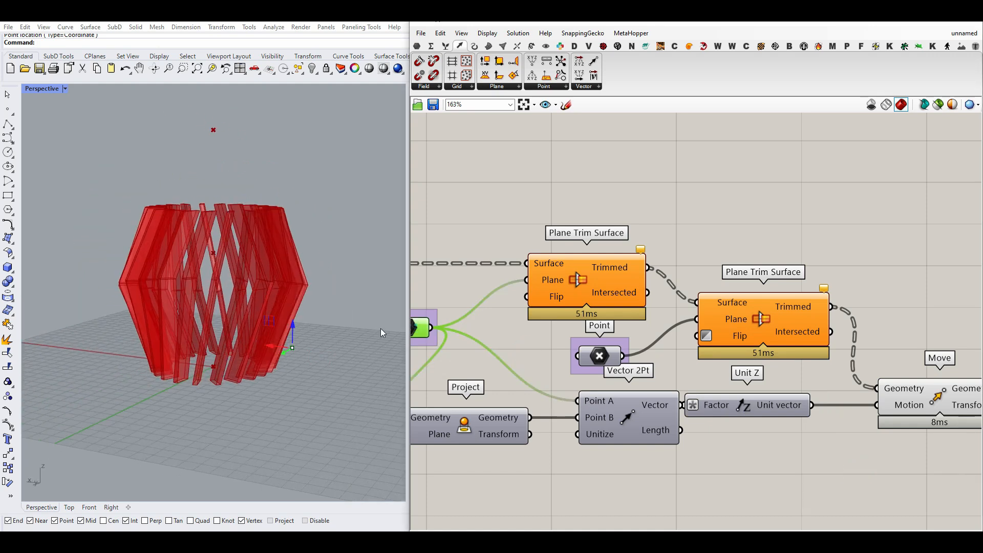
mouse_move(295, 332)
mouse_down()
mouse_move(294, 354)
mouse_move(294, 346)
mouse_up()
right_click(595, 353)
click(607, 352)
drag(295, 157, 303, 133)
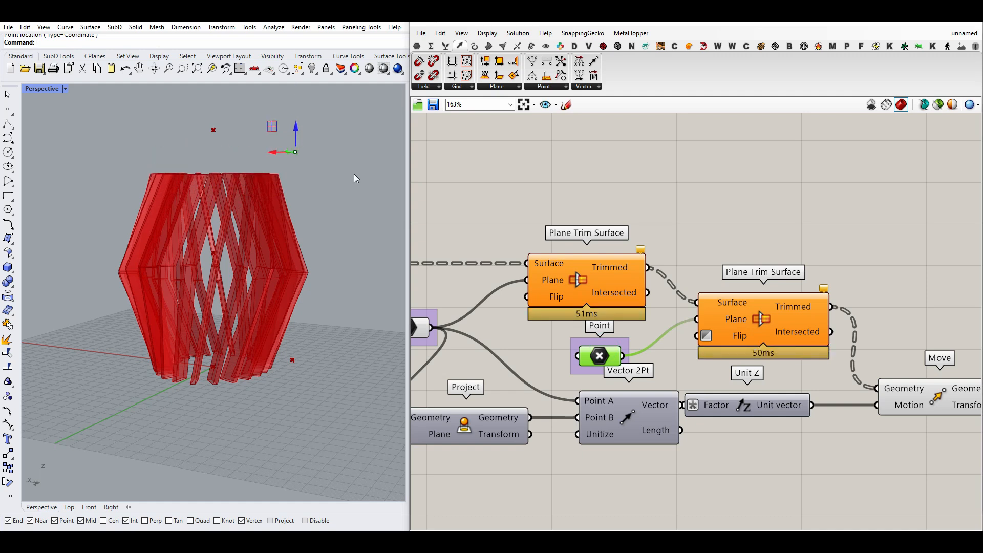
click(535, 203)
Step: Bake the Move component's Geometry output into Rhino
right_drag(503, 248, 545, 236)
right_drag(210, 292, 264, 310)
right_drag(923, 332, 527, 264)
right_click(646, 309)
click(652, 375)
click(648, 418)
Step: Examine the trimmed ends of the baked beams up close and select one beam to check it
scroll(201, 361, up, 10)
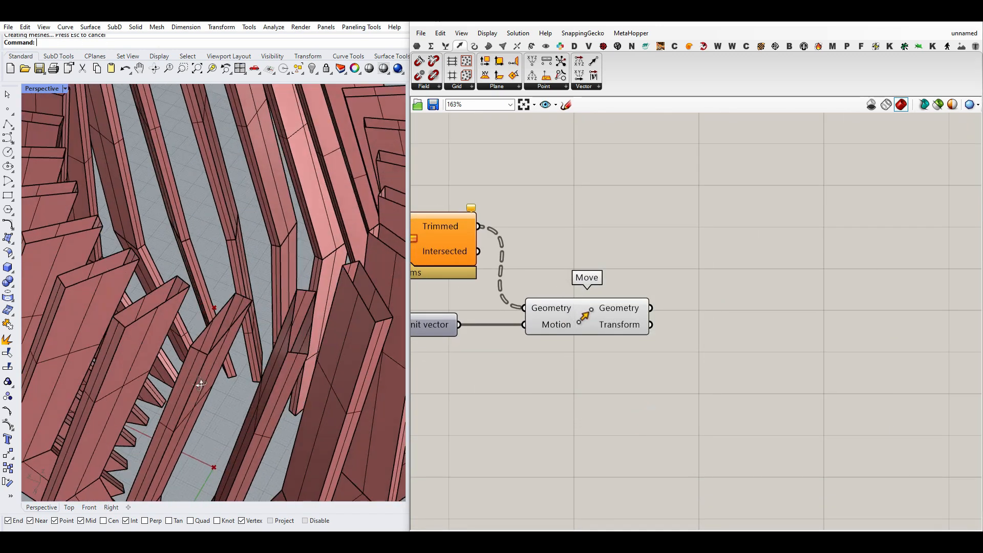
right_drag(256, 310, 249, 272)
scroll(250, 320, down, 8)
scroll(238, 265, up, 5)
click(254, 266)
click(280, 171)
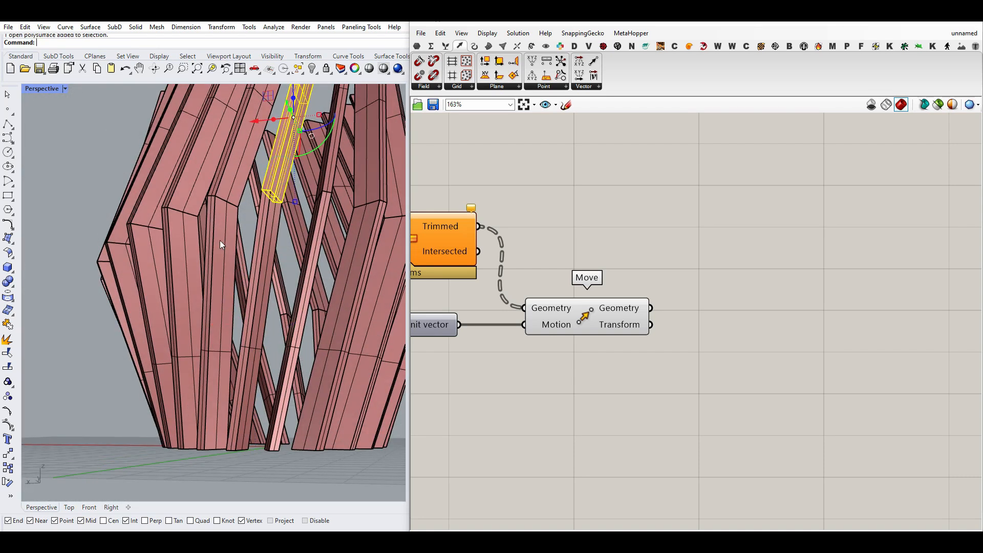
Step: Undo the bake of the moved geometry
scroll(172, 231, down, 6)
key(ctrl+z)
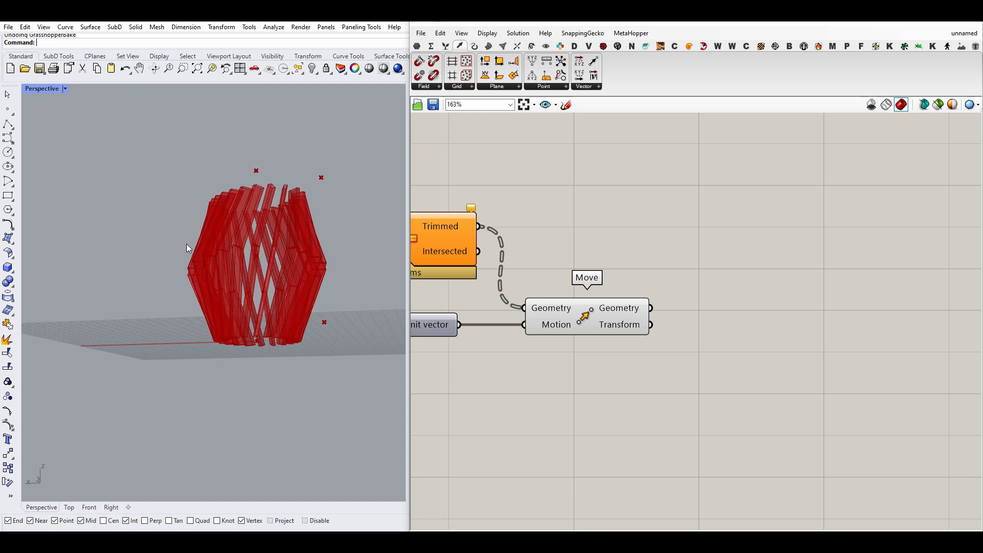
scroll(187, 244, down, 3)
scroll(254, 284, up, 6)
right_drag(254, 284, 232, 282)
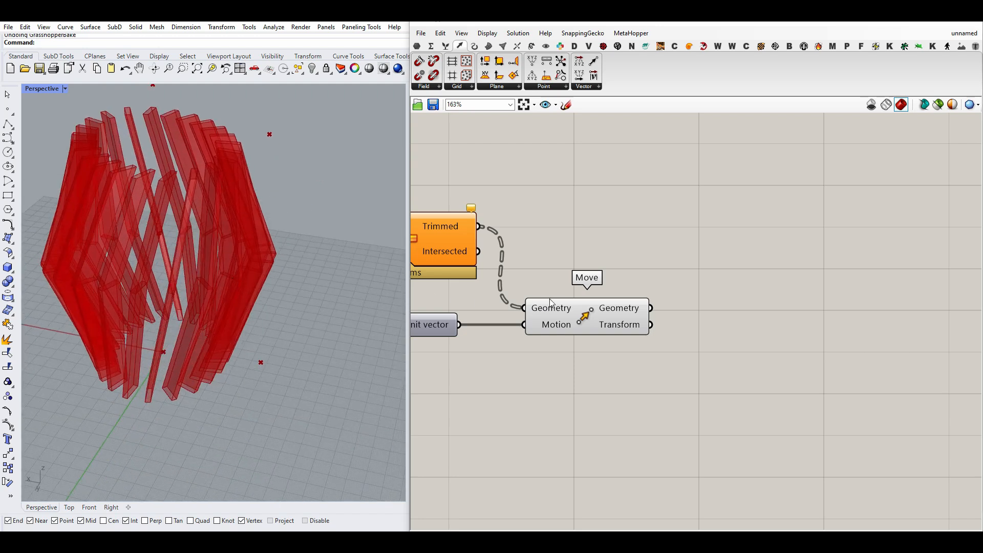
Step: Simplify the data tree of the Move component's Geometry output and inspect its branch paths
right_drag(596, 306, 579, 214)
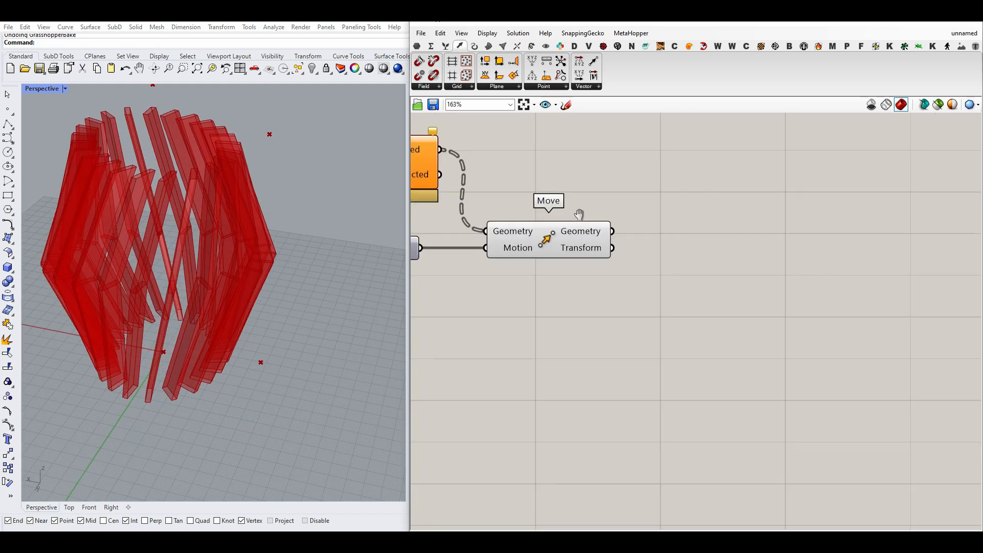
mouse_move(577, 216)
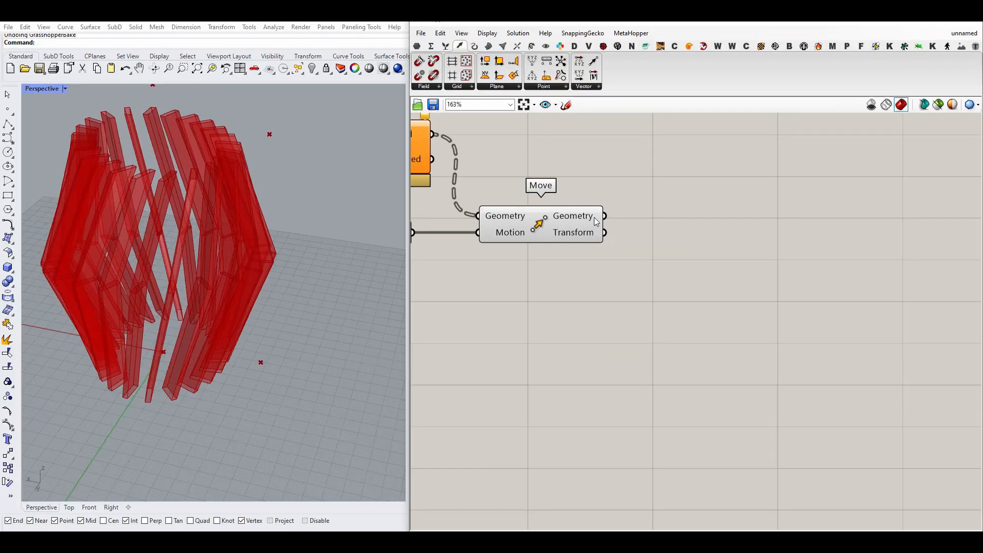
right_click(574, 219)
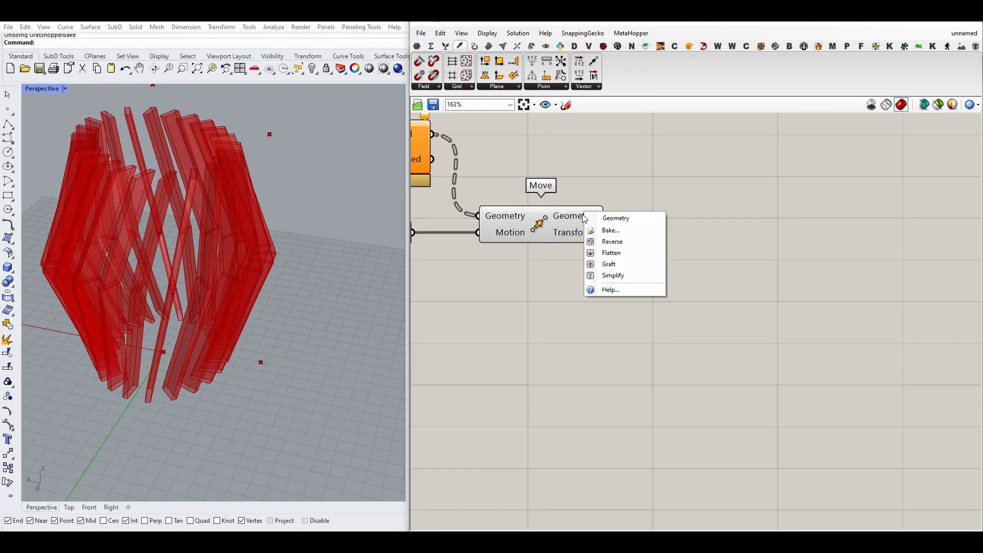
click(631, 339)
mouse_move(577, 216)
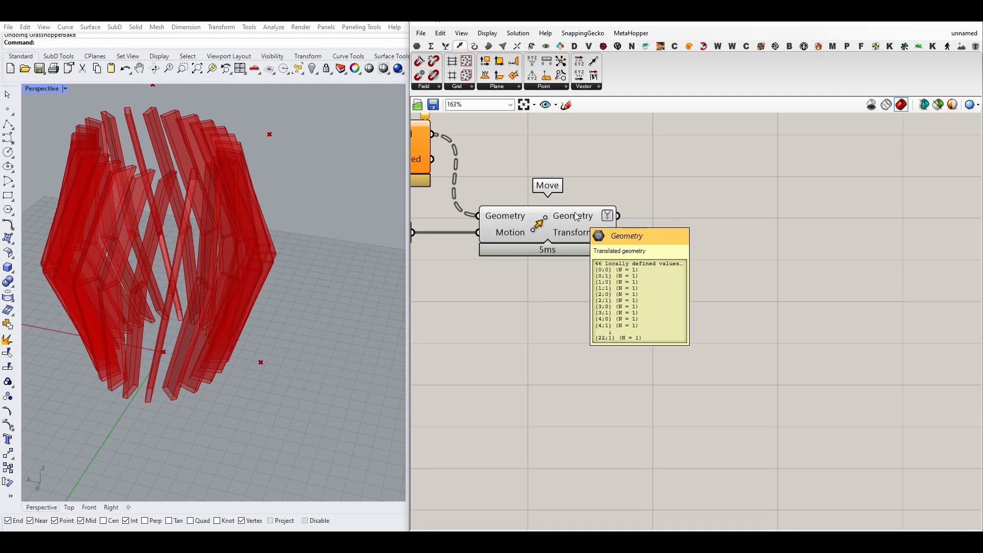
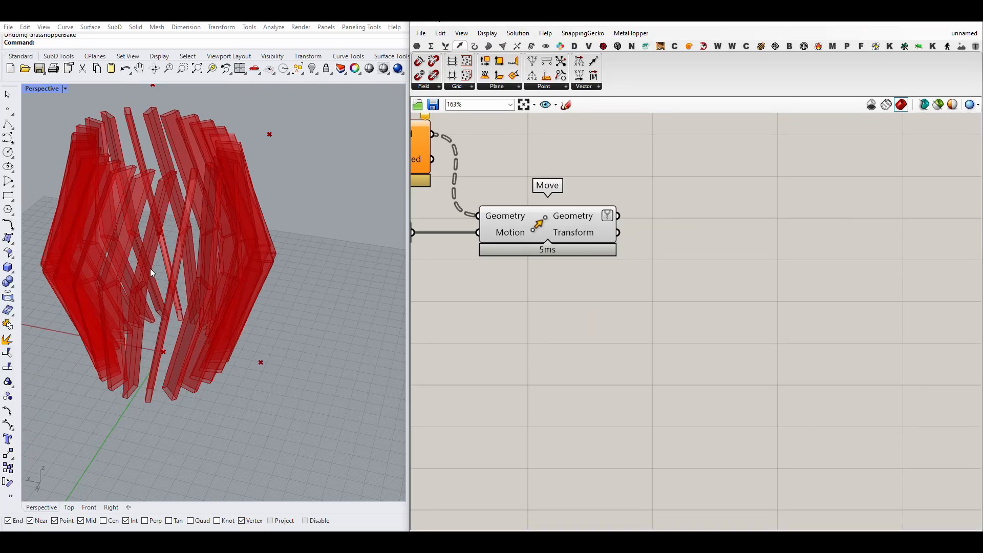
Step: Add a Shift Paths component fed by the Move component's Geometry output, and hide the Move component's preview
click(445, 46)
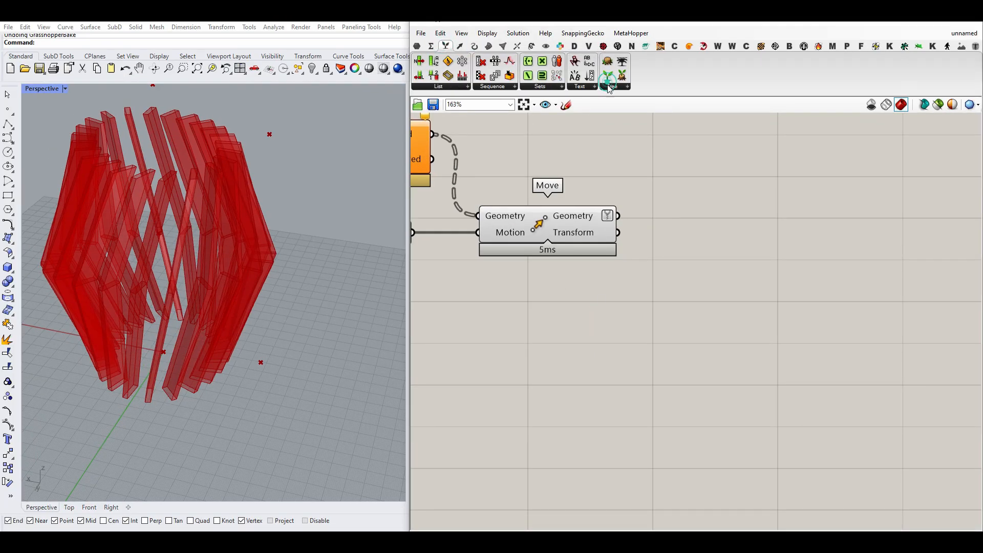
click(609, 87)
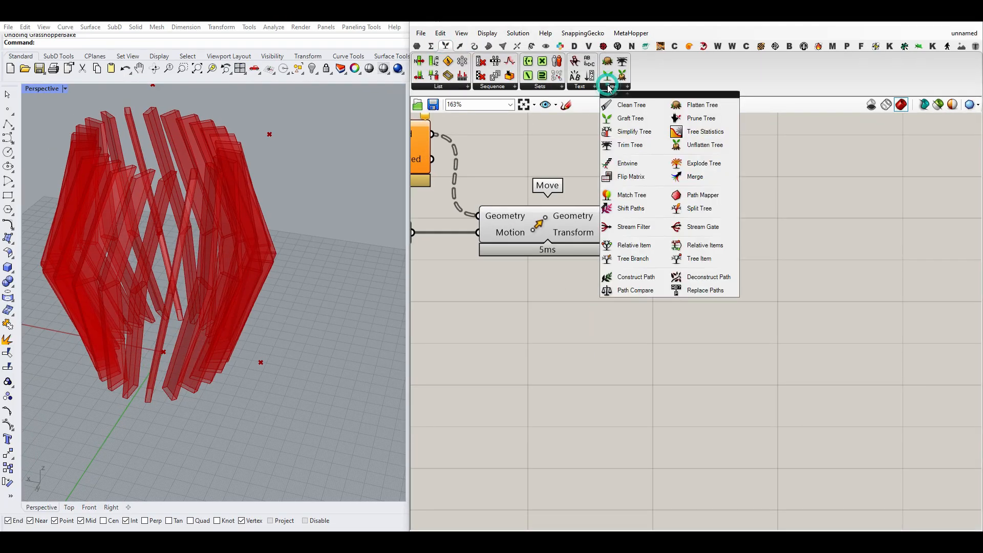
click(631, 209)
click(680, 233)
drag(614, 218, 634, 223)
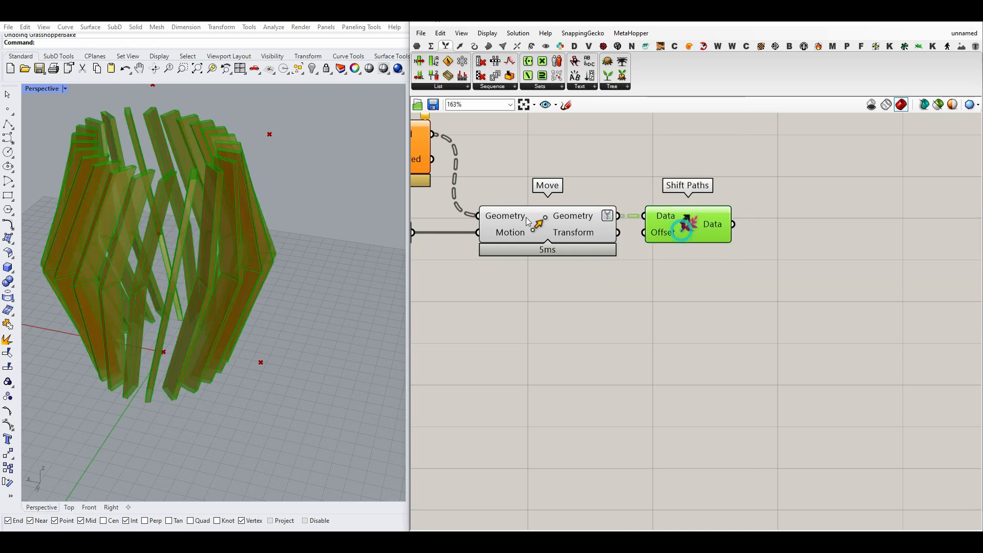
right_click(539, 221)
click(548, 237)
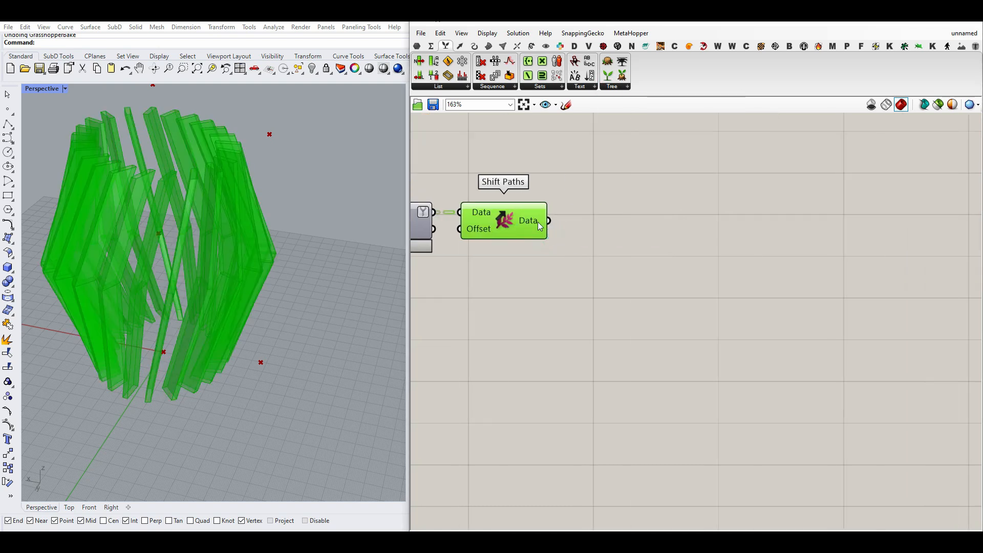
Step: Add a Cap Holes component and feed it the Shift Paths Data output
click(568, 244)
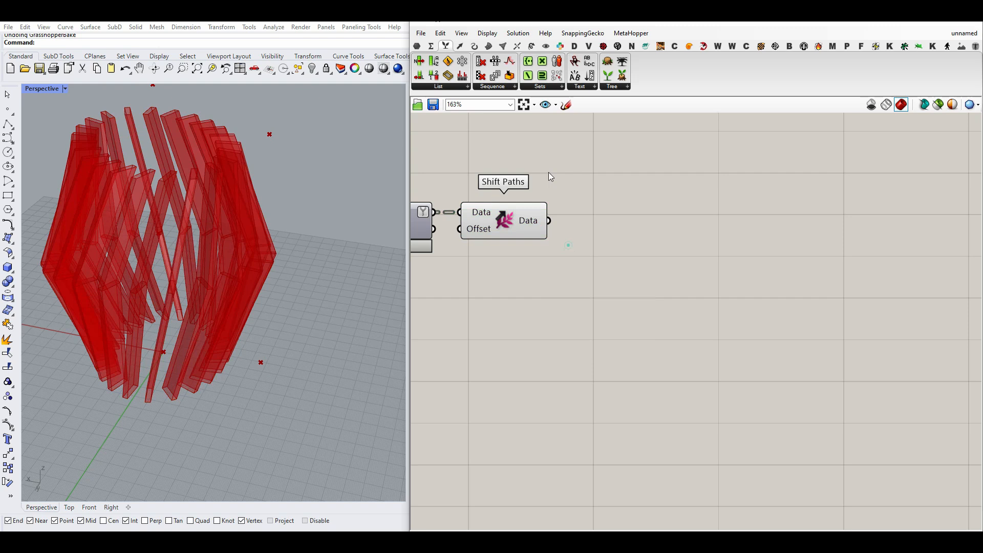
click(488, 47)
drag(617, 186, 570, 220)
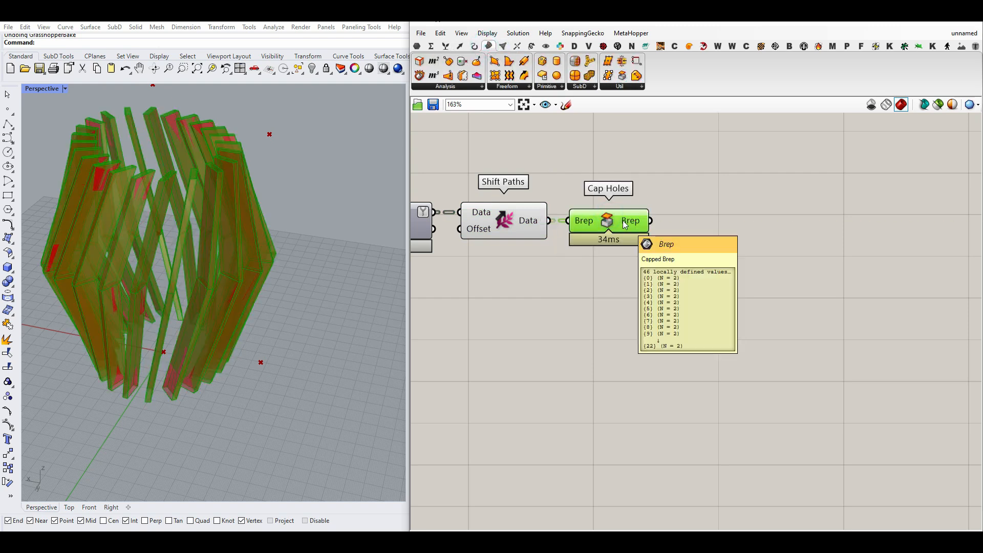
Step: Bake the Cap Holes Brep output into Rhino to check the capped beams, and undo the bake
right_click(624, 226)
click(649, 239)
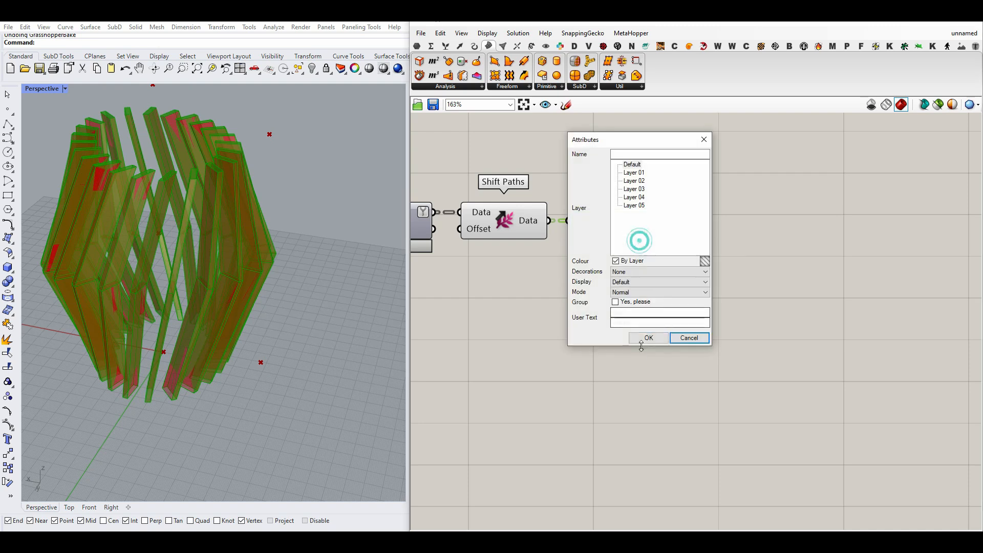
click(646, 335)
click(584, 360)
click(317, 307)
key(ctrl+z)
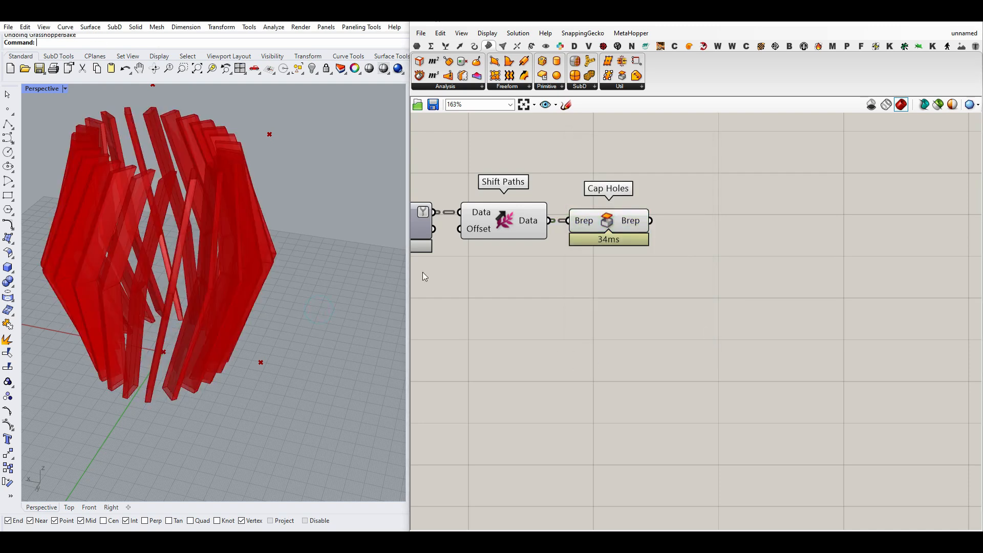
Step: Add a Solid Union component and feed it the capped breps from Cap Holes
click(517, 46)
click(594, 86)
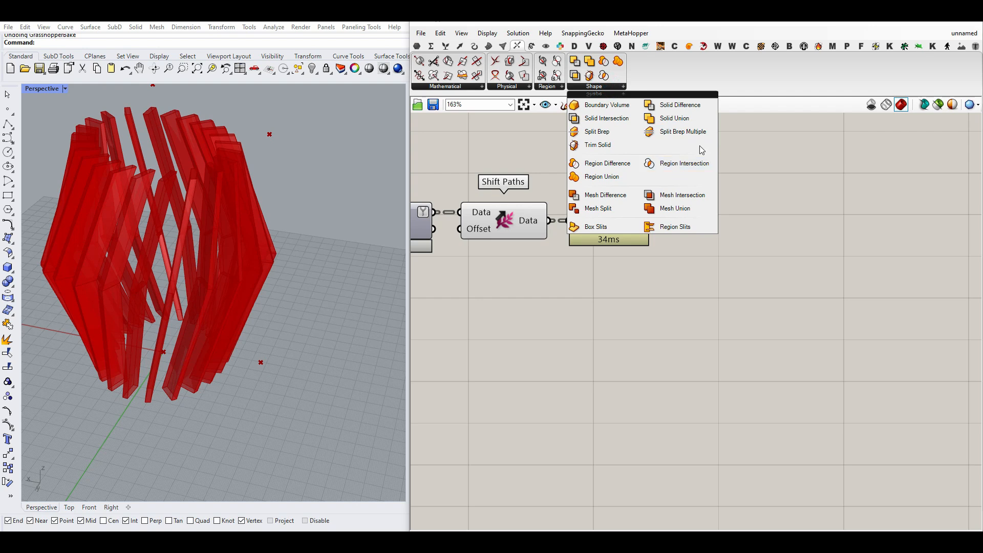
drag(676, 118, 661, 229)
drag(704, 234, 709, 230)
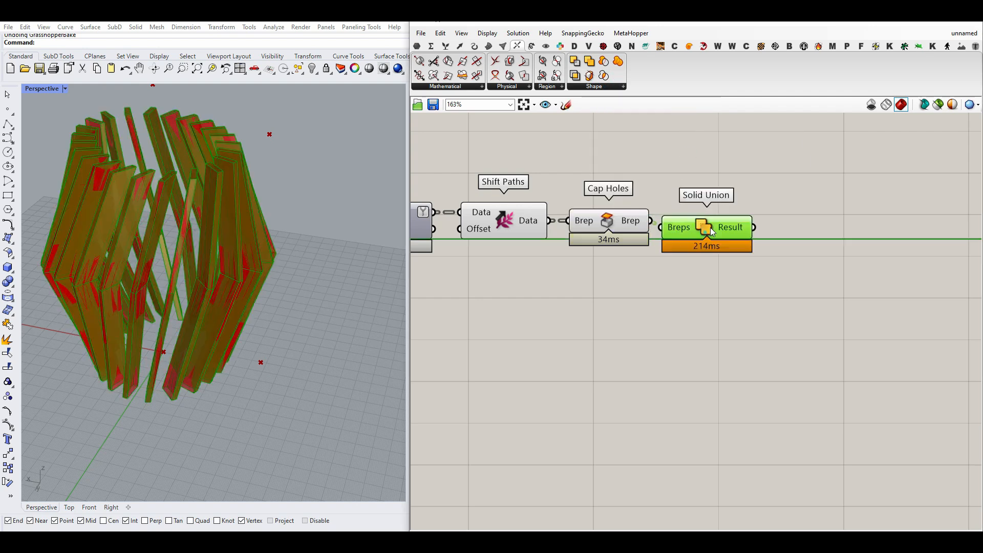
Step: Hide the previews of the Move, Shift Paths and Cap Holes components
right_drag(691, 253, 772, 234)
scroll(773, 233, down, 4)
drag(732, 252, 625, 179)
middle_click(624, 153)
click(652, 162)
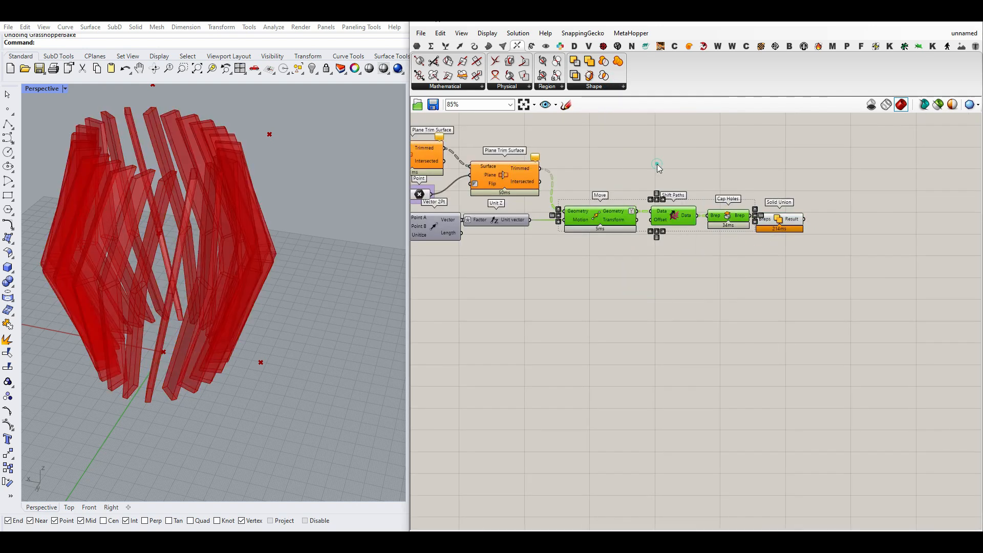
Step: Bake the Solid Union Result into Rhino to check the joined beams, and undo the bake
right_click(795, 222)
click(817, 232)
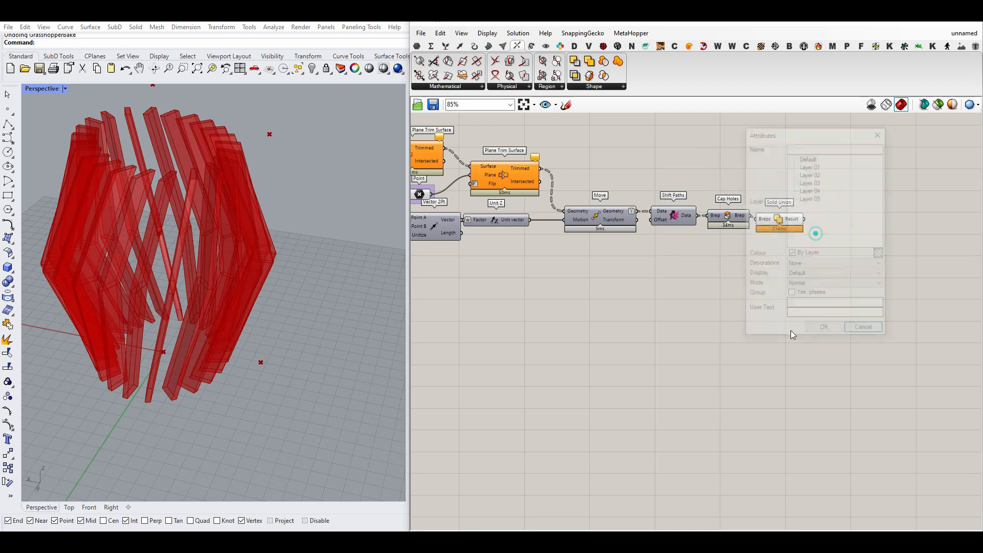
click(816, 330)
drag(192, 269, 306, 323)
key(ctrl+z)
key(ctrl+z)
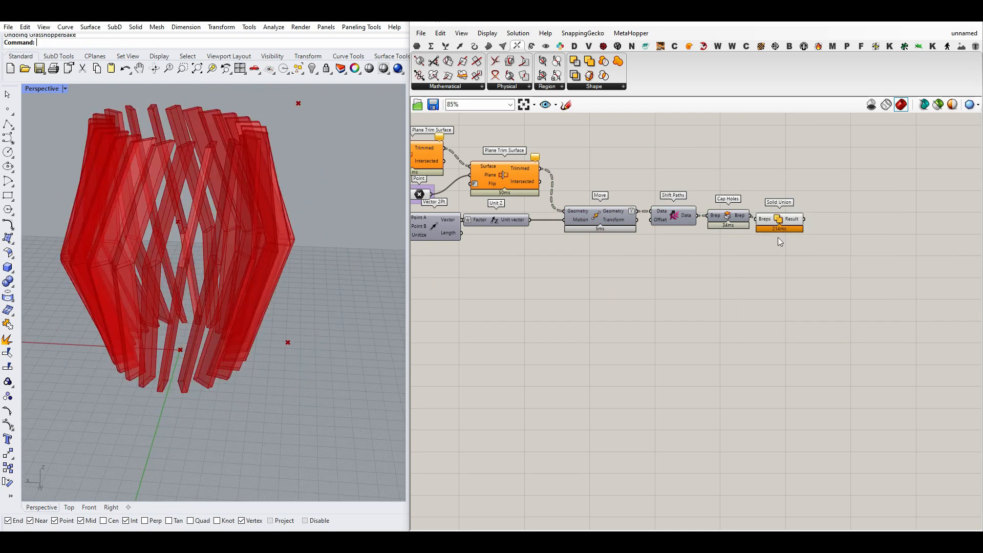
Step: Add a Merge Faces component after Solid Union and feed it the union Result
right_drag(777, 233, 535, 232)
scroll(535, 231, up, 3)
drag(535, 226, 534, 219)
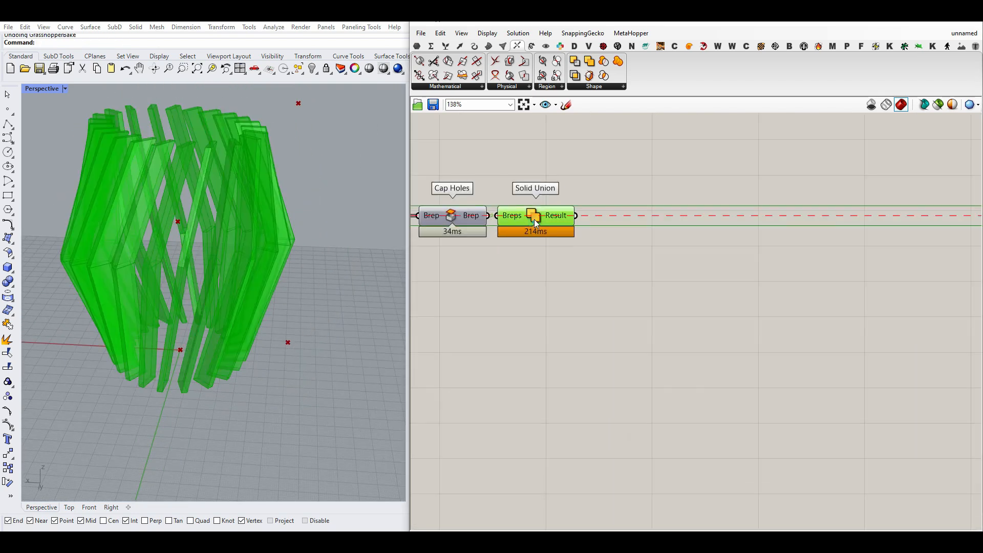
click(488, 46)
click(622, 87)
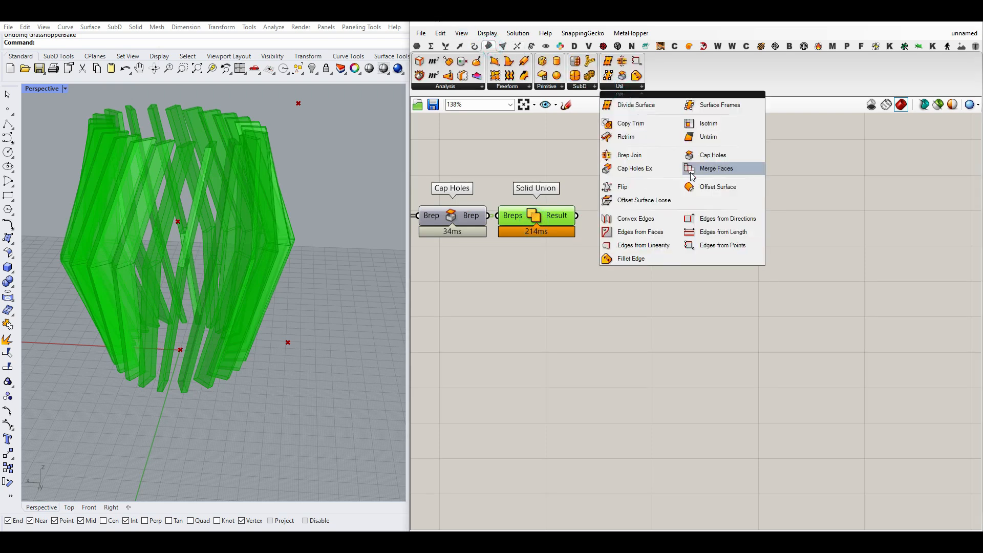
click(706, 169)
click(644, 221)
drag(594, 221, 603, 219)
right_drag(581, 220, 514, 213)
drag(580, 214, 583, 211)
Step: Hide the previews of the components upstream of Merge Faces, through Solid Union
scroll(701, 244, down, 4)
drag(619, 252, 411, 177)
middle_click(551, 127)
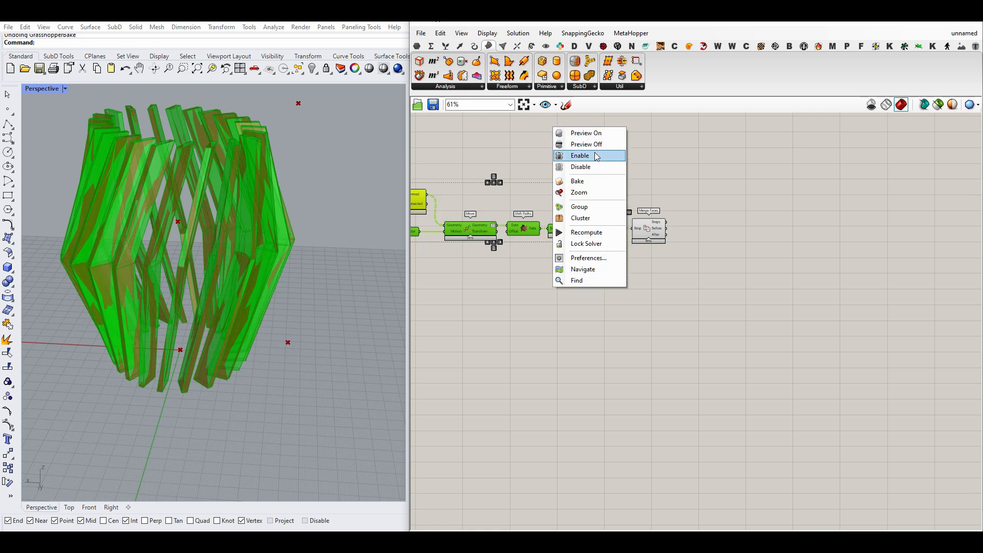
click(595, 148)
click(596, 148)
Step: Bake the Merge Faces Breps output into Rhino
scroll(651, 277, up, 2)
right_click(662, 206)
click(681, 224)
click(680, 319)
Step: Pull one baked beam out of the structure, examine its merged faces up close, and undo the bake
scroll(103, 274, down, 8)
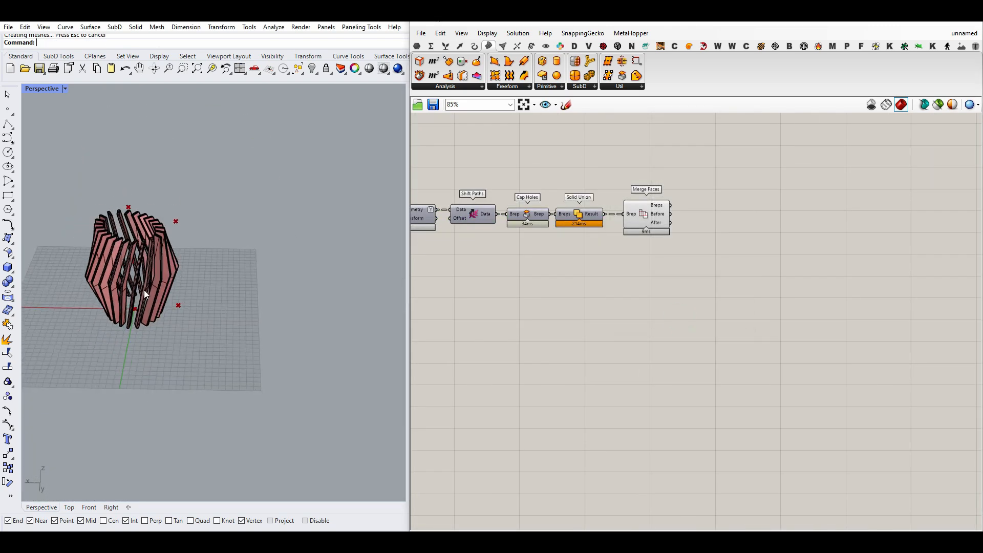
scroll(145, 290, up, 6)
drag(156, 287, 221, 306)
click(270, 313)
scroll(237, 299, up, 5)
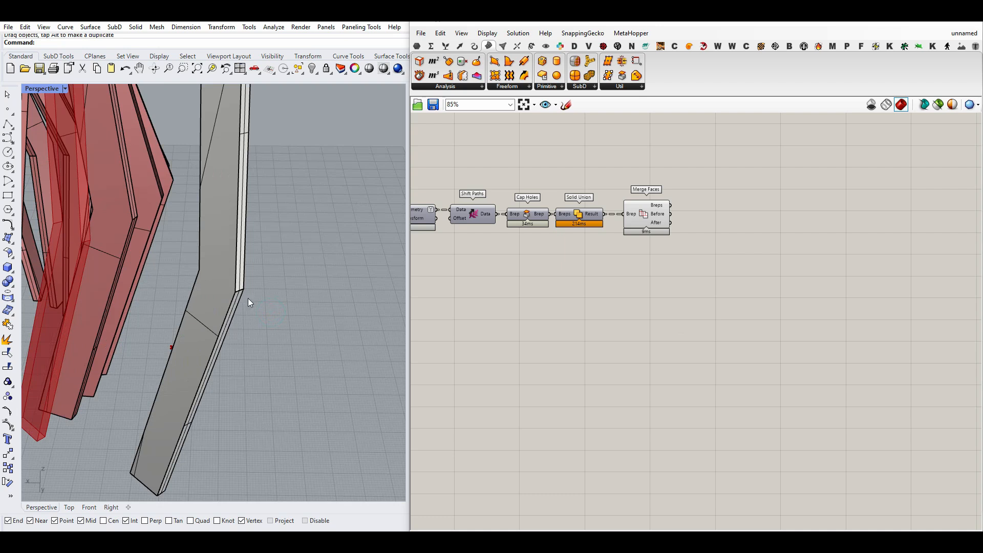
scroll(279, 312, down, 5)
key(ctrl+z)
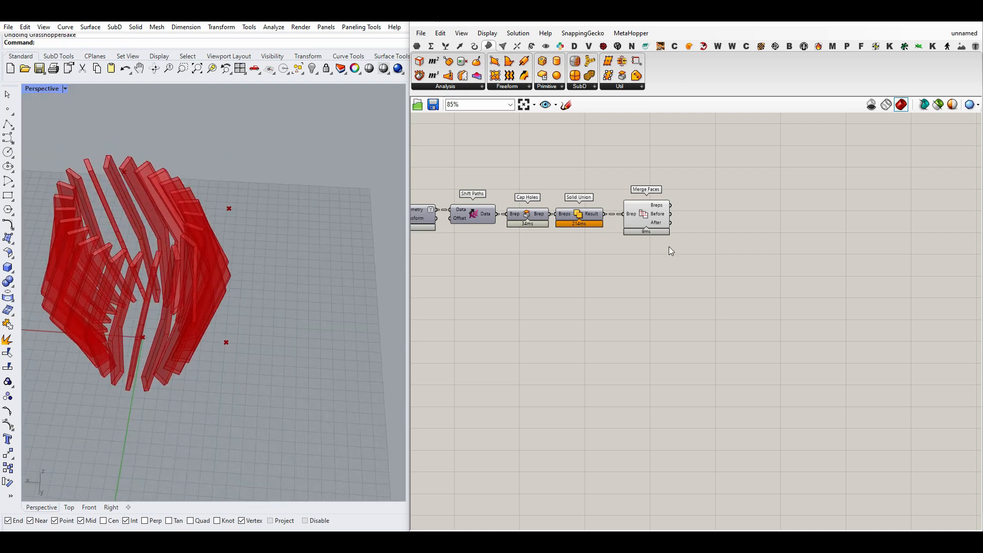
Step: Add a Custom Preview component and feed its Geometry input with the Merge Faces Breps output
scroll(668, 247, up, 5)
click(550, 46)
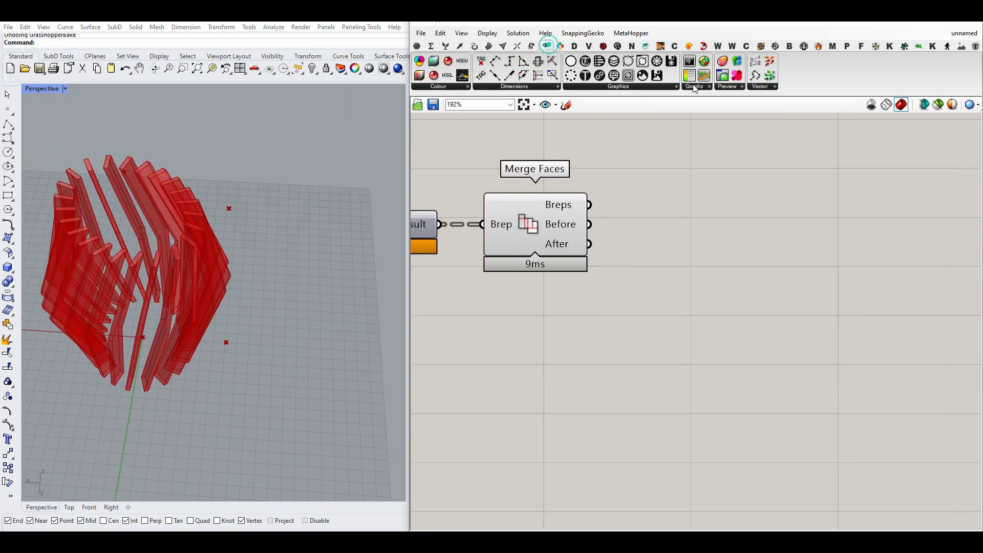
drag(727, 76, 658, 230)
drag(589, 204, 791, 220)
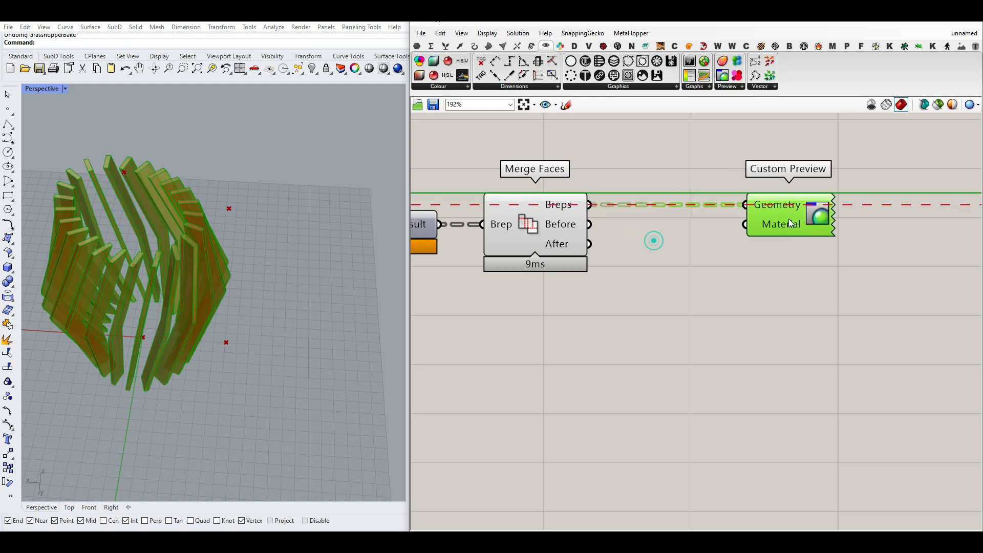
Step: Insert a Brep parameter between the Merge Faces Breps output and the Custom Preview Geometry input
click(417, 46)
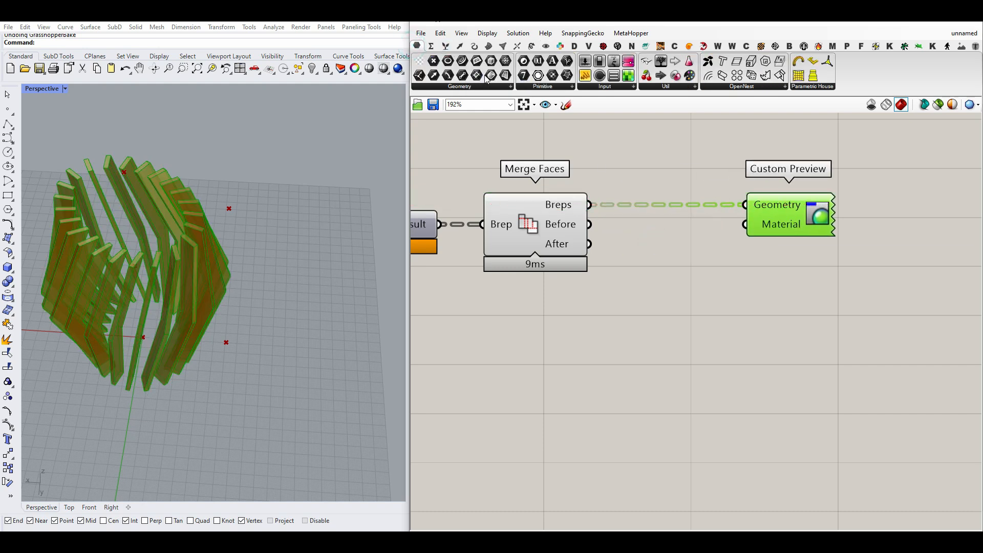
drag(552, 148, 649, 212)
drag(589, 205, 740, 206)
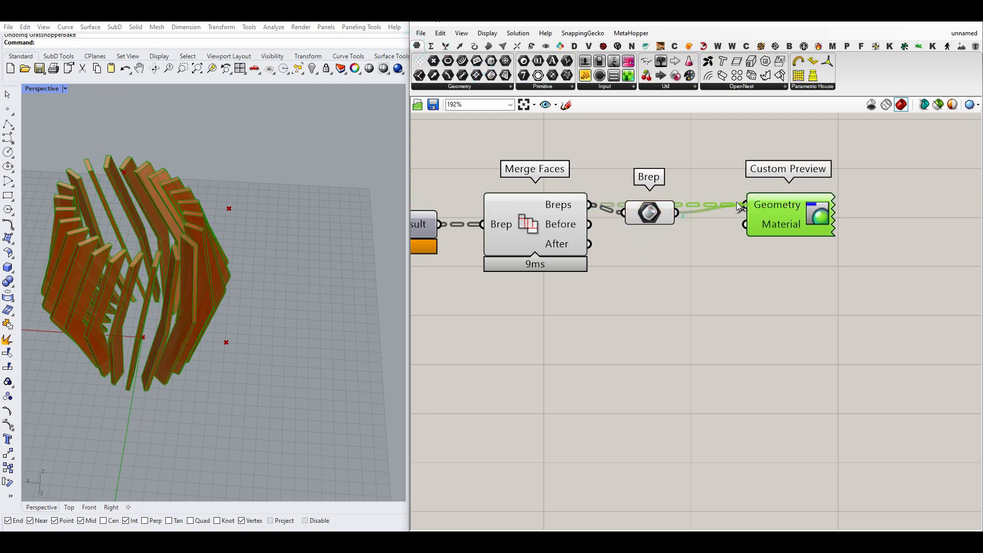
drag(650, 217, 659, 209)
Step: Hide the previews of Merge Faces and the Brep parameter
drag(675, 281, 482, 196)
right_click(480, 144)
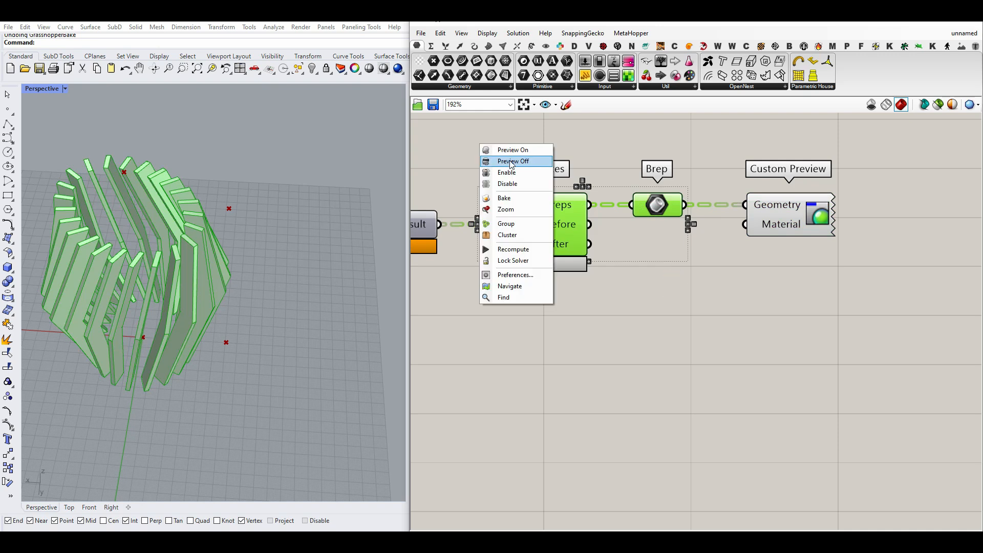
click(509, 159)
Step: Add a Colour Swatch component and connect it to the Custom Preview Material input
double_click(681, 315)
text(sw)
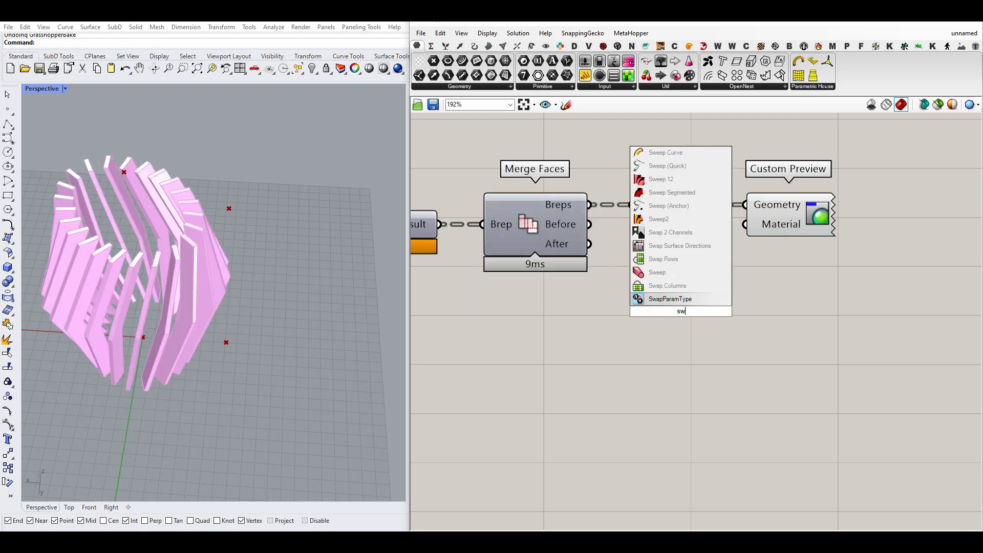
text(atch)
key(Return)
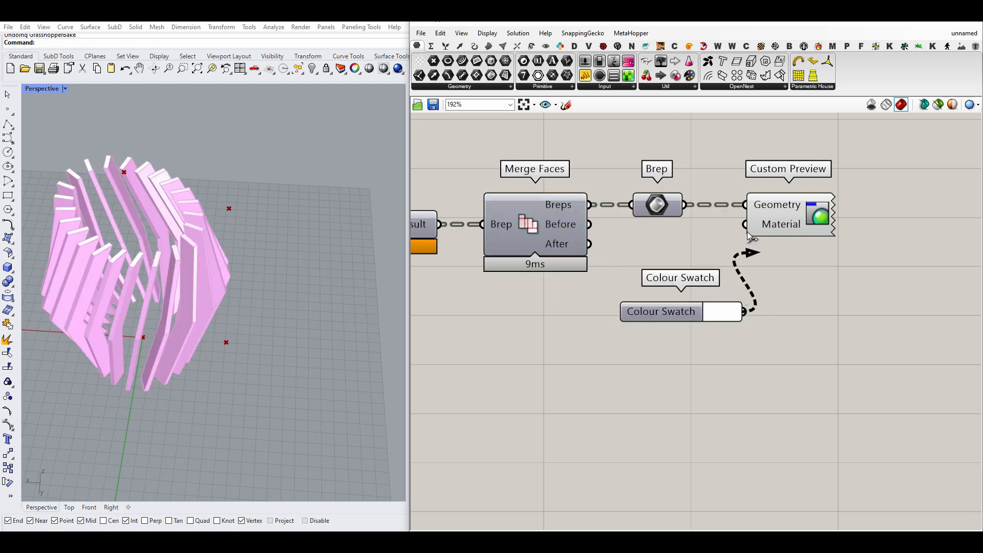
drag(748, 235, 746, 225)
Step: Set the Colour Swatch to orange (R 247, G 170, B 39) by sampling the Solid Union component's colour
scroll(747, 272, down, 5)
click(735, 293)
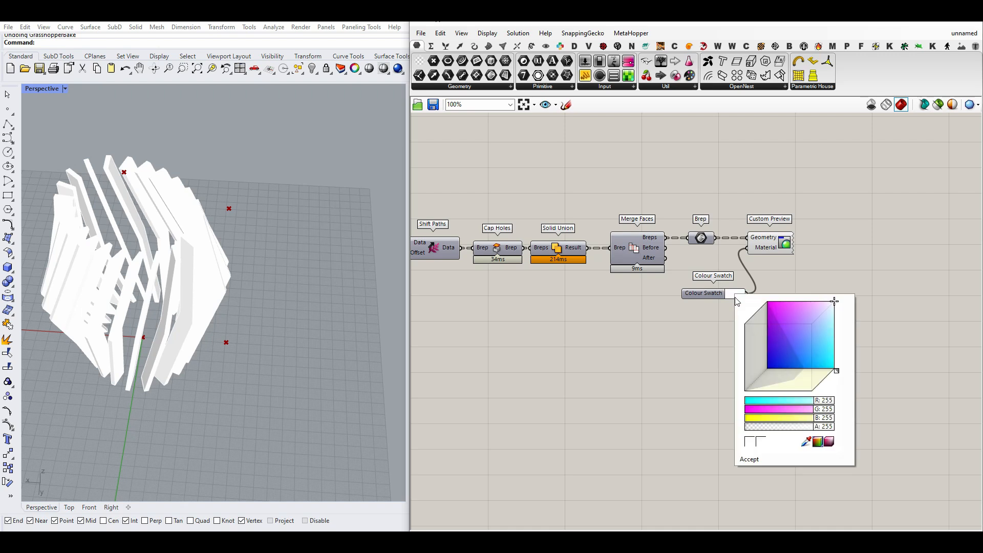
drag(808, 441, 558, 245)
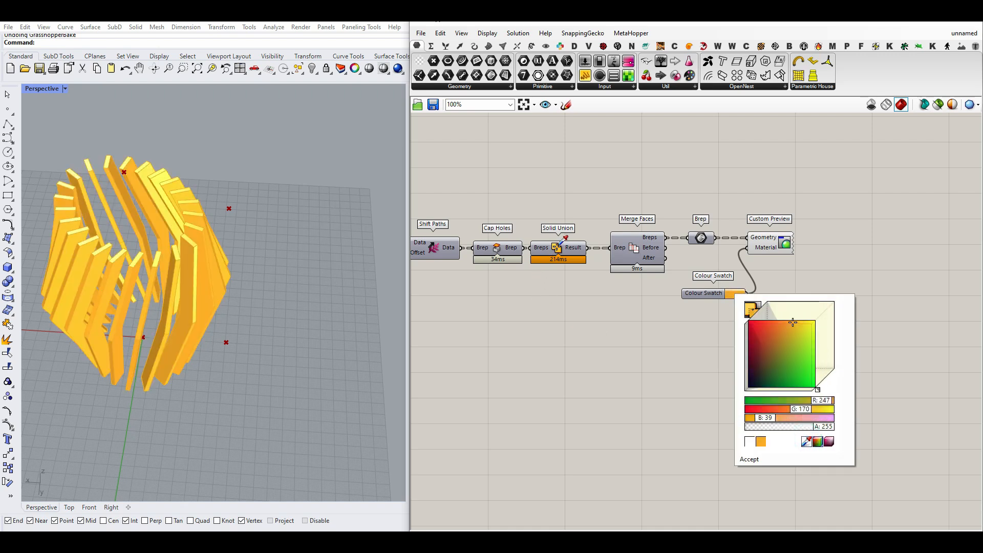
click(588, 204)
Step: Add a Brep Edges component above Custom Preview and feed it the Brep parameter
click(489, 47)
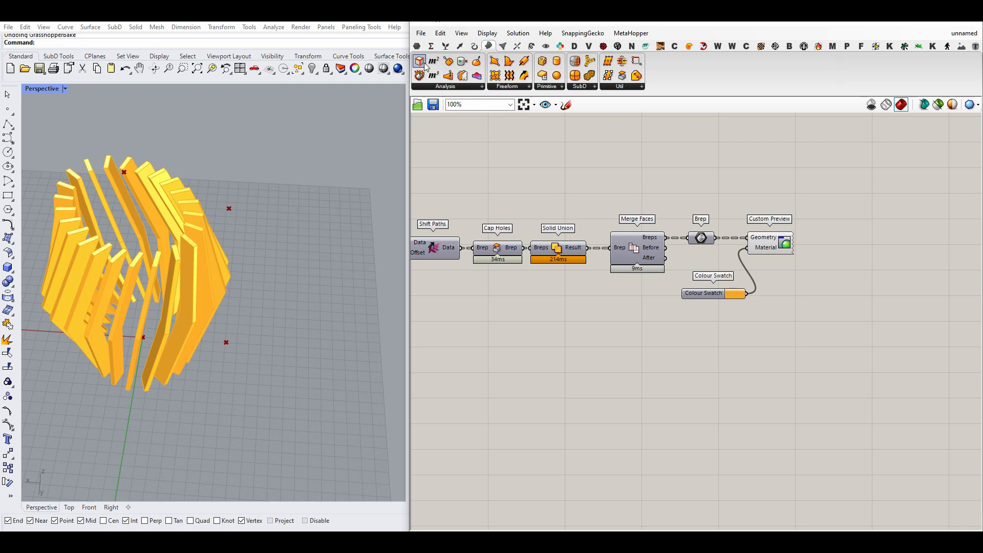
drag(749, 203, 749, 202)
mouse_move(715, 235)
mouse_down()
mouse_move(715, 203)
mouse_move(702, 244)
mouse_up()
drag(720, 205, 719, 202)
click(675, 158)
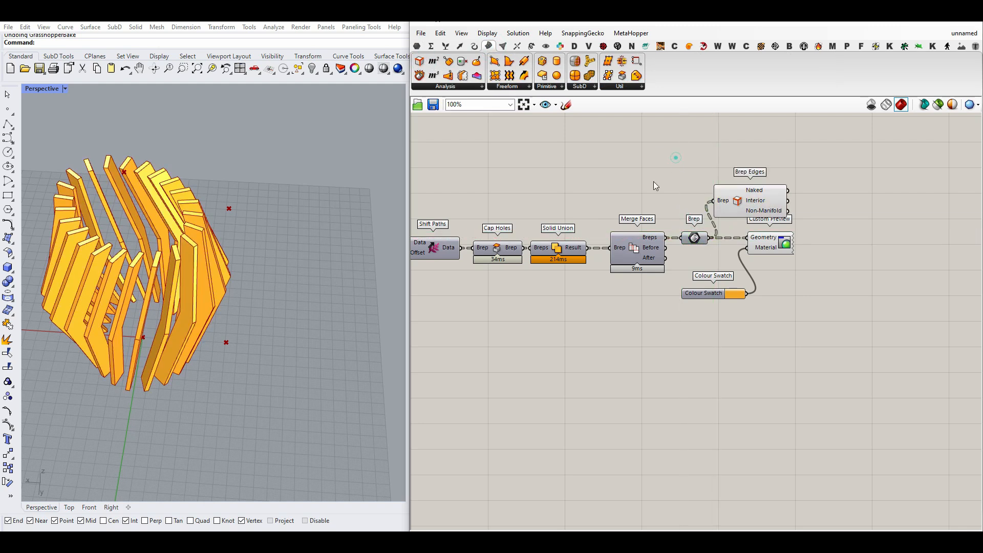
Step: Hide the preview of the Construct Point component at the start of the definition
right_drag(256, 333, 288, 265)
scroll(256, 261, down, 4)
scroll(227, 249, up, 5)
right_drag(226, 248, 266, 259)
right_drag(604, 274, 635, 274)
scroll(656, 276, down, 5)
right_drag(573, 276, 665, 282)
scroll(719, 278, down, 3)
scroll(452, 274, up, 3)
scroll(503, 285, up, 3)
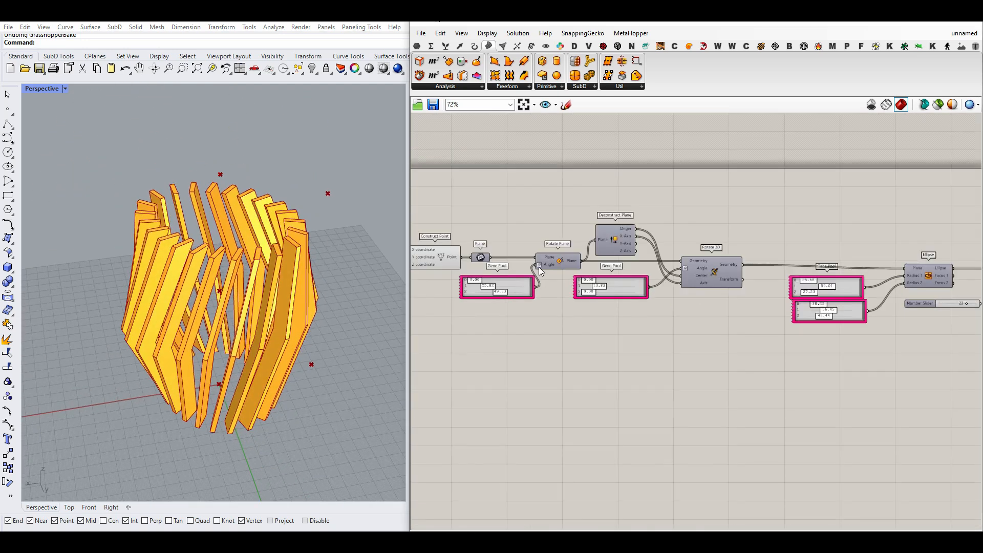
right_click(444, 257)
click(445, 271)
scroll(276, 292, down, 4)
right_drag(276, 293, 182, 263)
Step: In the Gene Pool feeding the Ellipse's Radius 1, set value 0 to 55.35 and value 2 to 100.00
right_drag(477, 290, 696, 311)
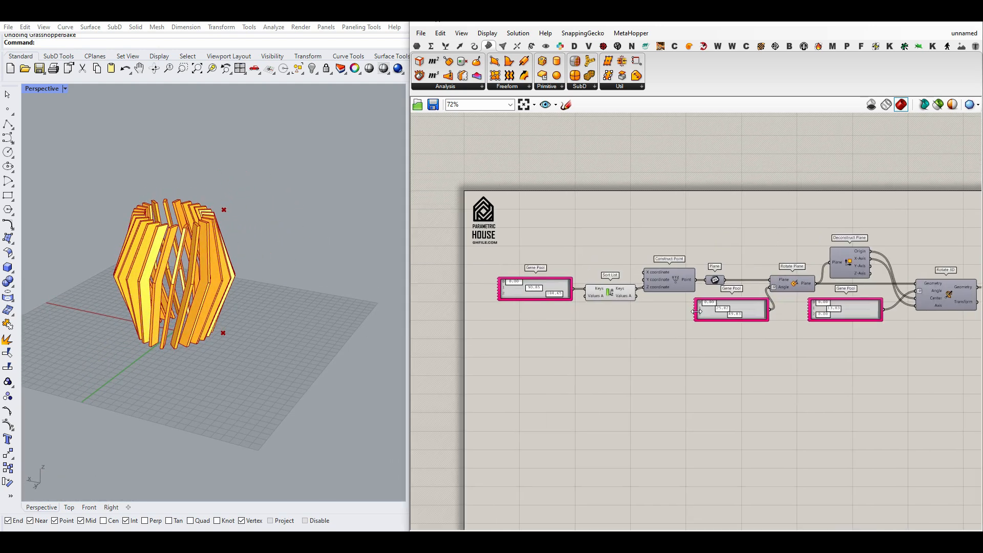
right_drag(811, 334, 730, 334)
scroll(770, 318, up, 3)
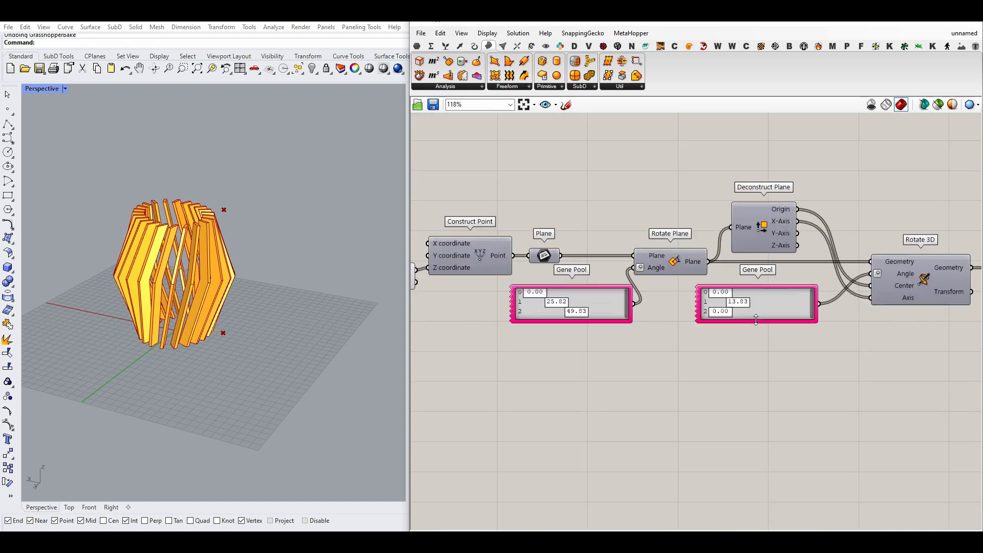
right_drag(856, 332, 585, 329)
scroll(707, 296, up, 3)
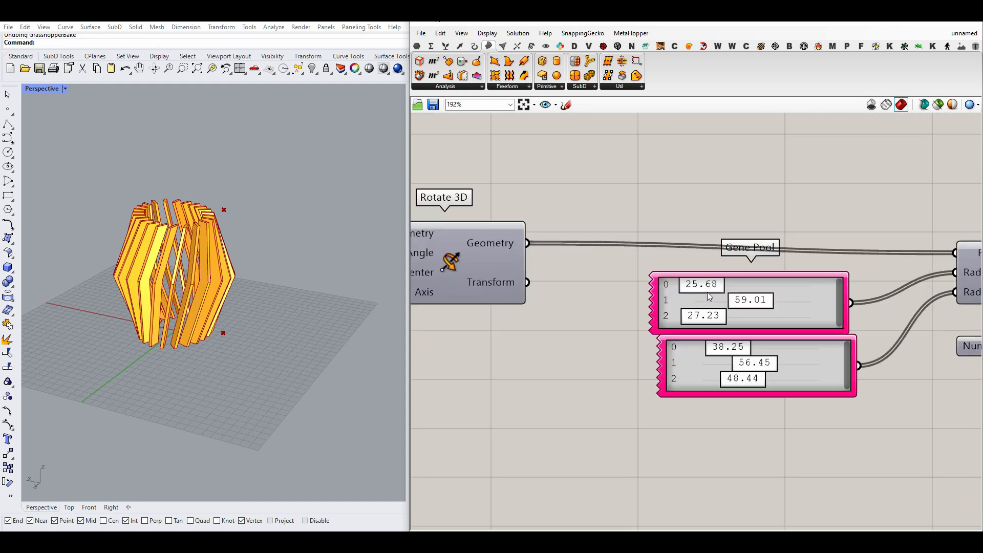
drag(705, 285, 734, 286)
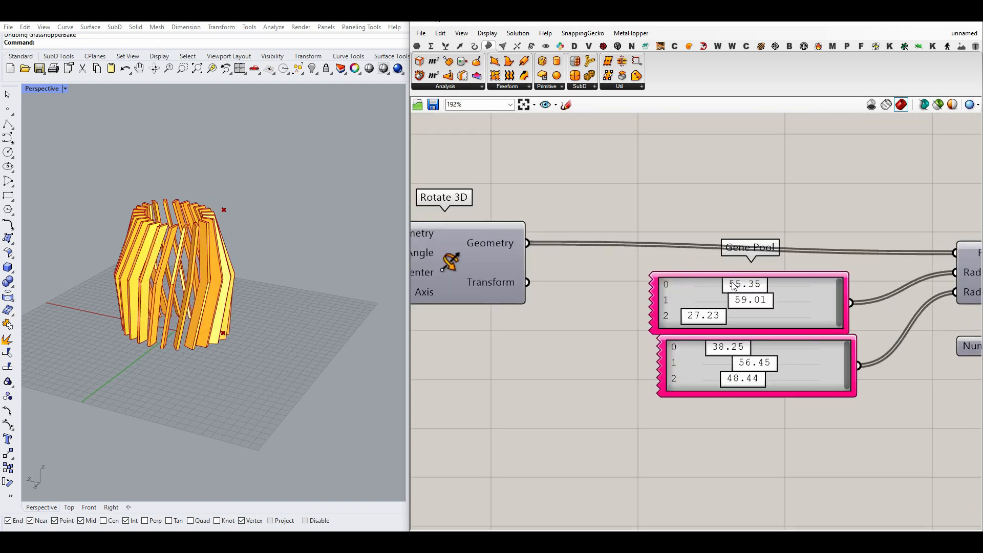
drag(742, 323, 824, 322)
right_drag(239, 292, 298, 268)
scroll(286, 266, up, 5)
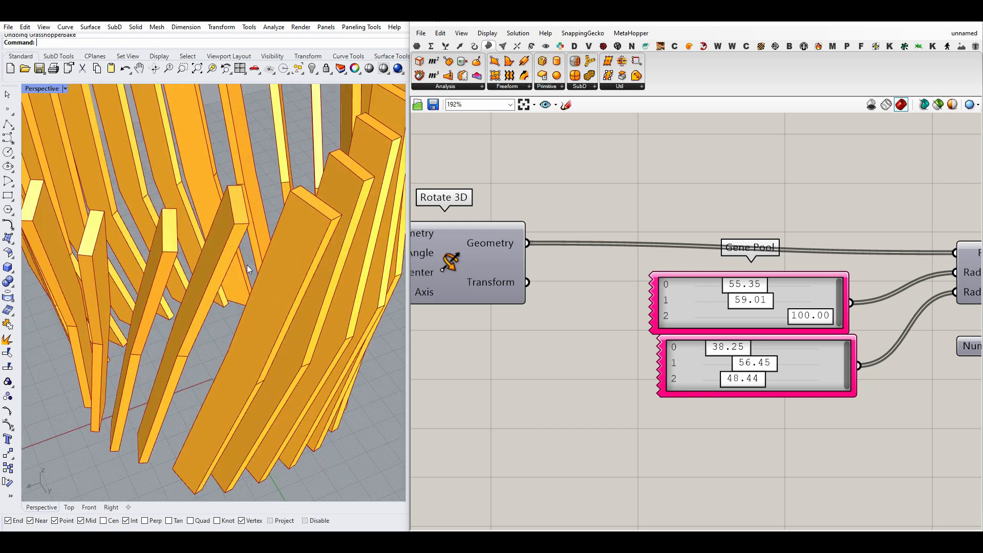
scroll(247, 269, down, 5)
Step: Connect the upper Gene Pool to the Ellipse's Radius 2 input, replacing the lower Gene Pool's wire
right_drag(839, 303, 637, 313)
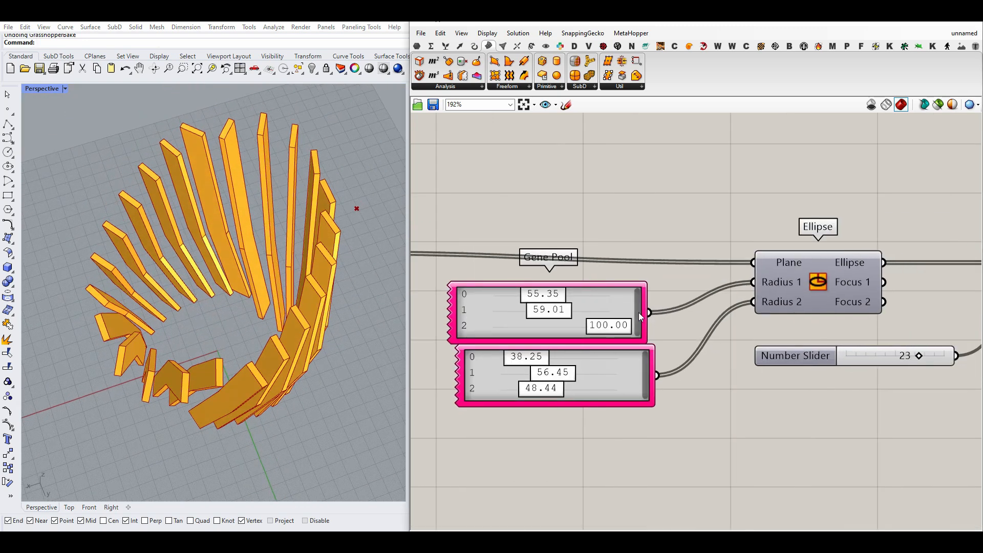
drag(674, 305, 674, 305)
right_drag(238, 362, 231, 335)
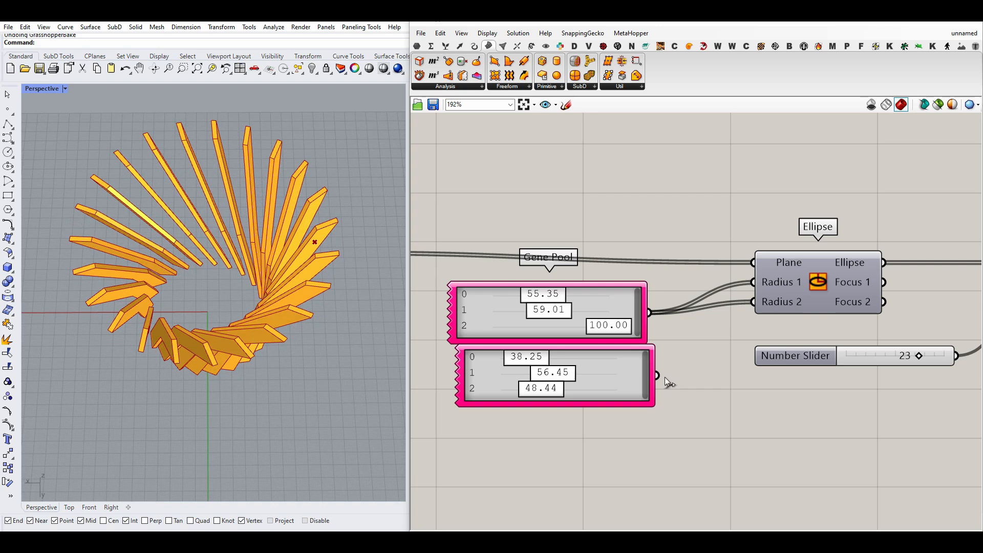
right_drag(306, 321, 286, 277)
Step: Sketch a black arrow on the canvas from the lower Gene Pool's output towards the Ellipse's Radius 2 input
click(567, 105)
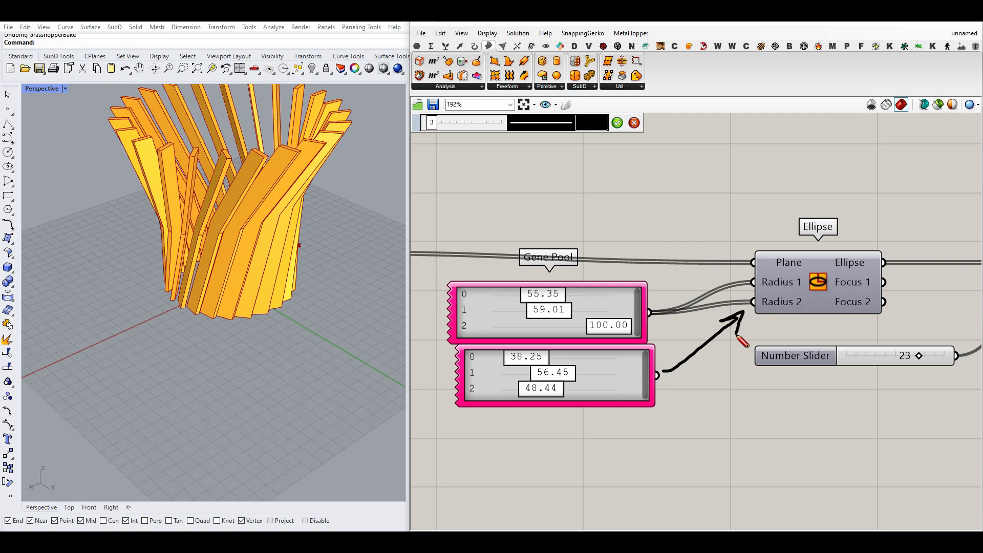
click(616, 123)
right_drag(235, 250, 89, 328)
Step: Lower the Number Slider below the Ellipse to reduce the number of beams, and check the structure from several angles
scroll(700, 257, down, 5)
scroll(807, 290, up, 4)
drag(810, 302, 784, 303)
right_drag(333, 272, 211, 266)
scroll(301, 219, down, 6)
scroll(211, 266, up, 6)
scroll(643, 296, down, 6)
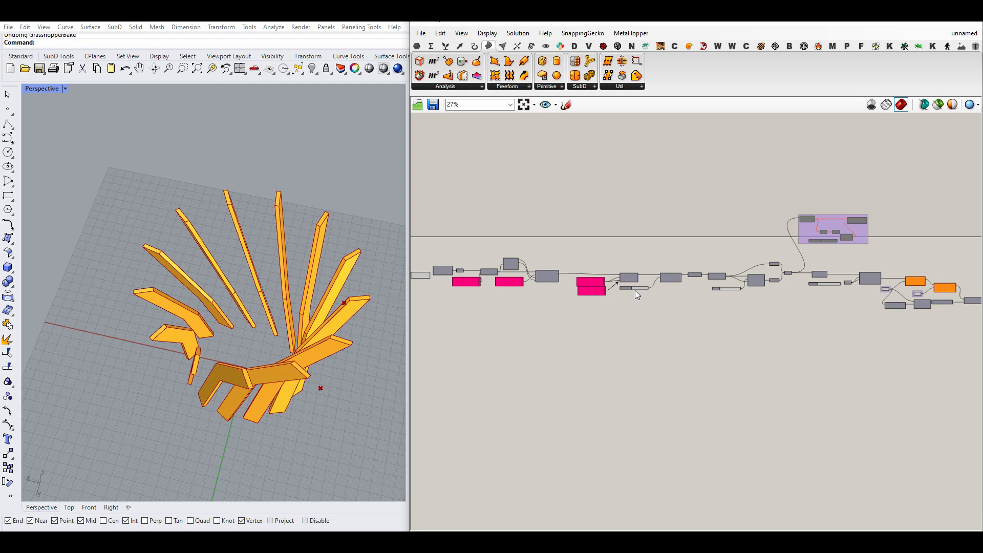
right_drag(280, 355, 254, 259)
scroll(266, 309, down, 6)
scroll(252, 226, up, 8)
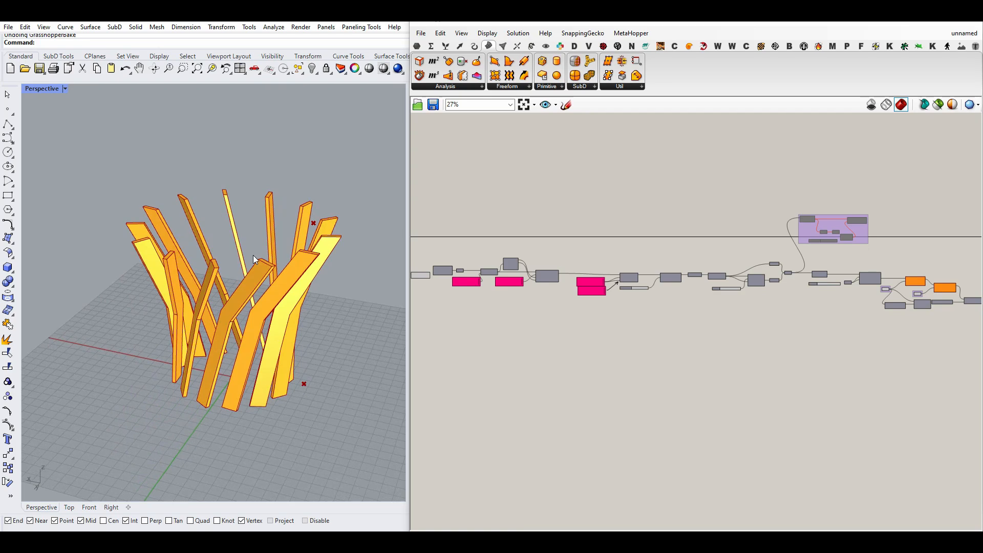